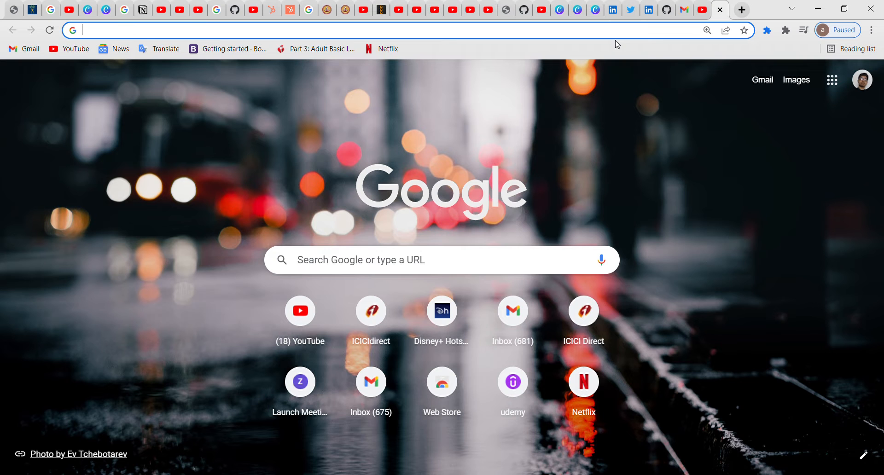
# Step: Load canva.com in Chrome and dismiss the Canva Pro promotion popup
pyautogui.write('canva.com')
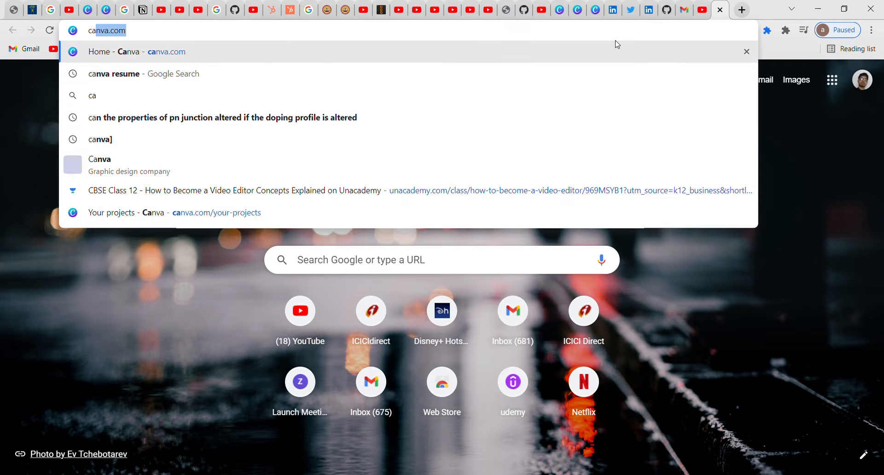
pyautogui.press('Return')
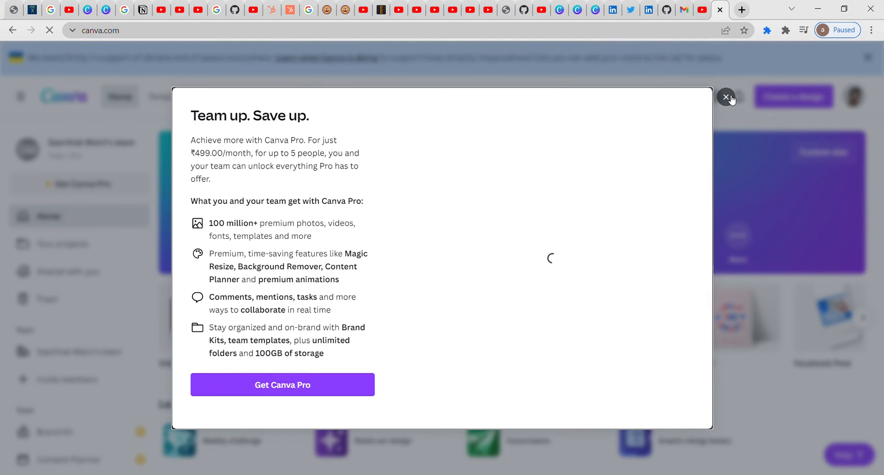
pyautogui.click(726, 97)
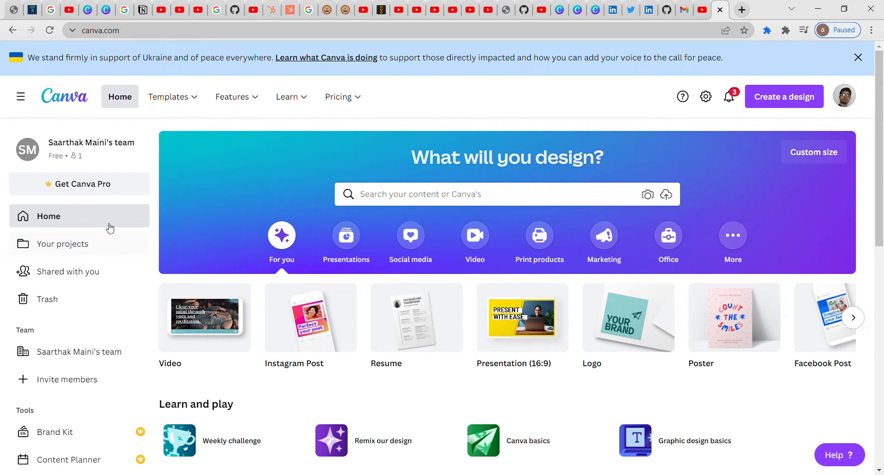
# Step: Search Canva's home page for 'instagram post' and show template suggestions
pyautogui.click(94, 252)
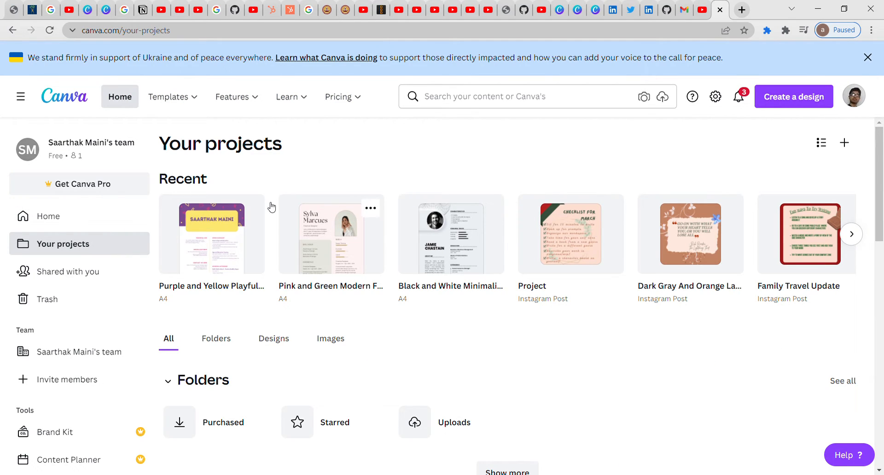
pyautogui.click(94, 224)
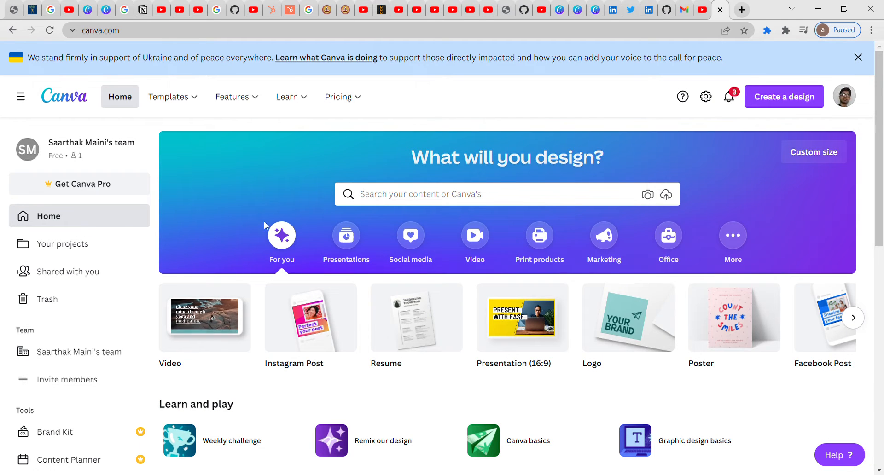
pyautogui.click(491, 204)
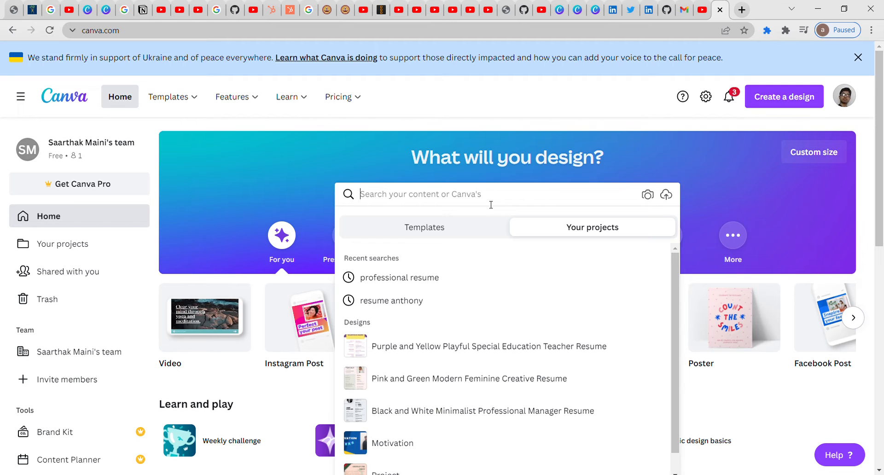
pyautogui.write('l')
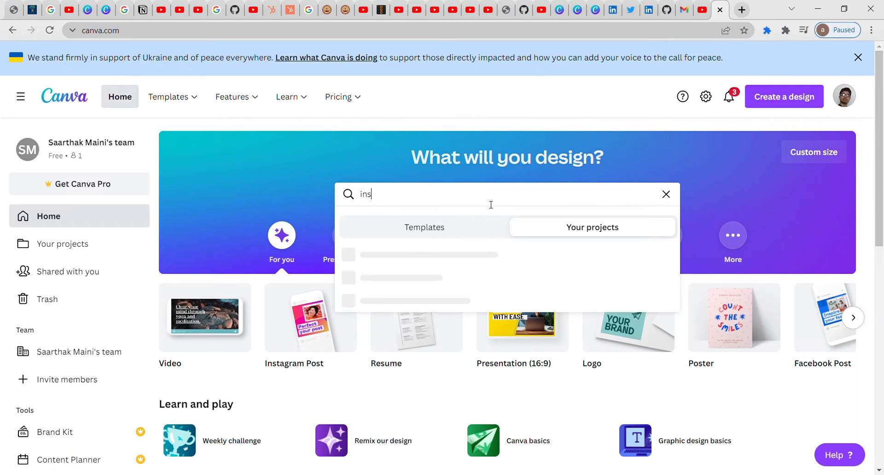
pyautogui.write('nstra')
pyautogui.press('BackSpace')
pyautogui.press('BackSpace')
pyautogui.write('agr')
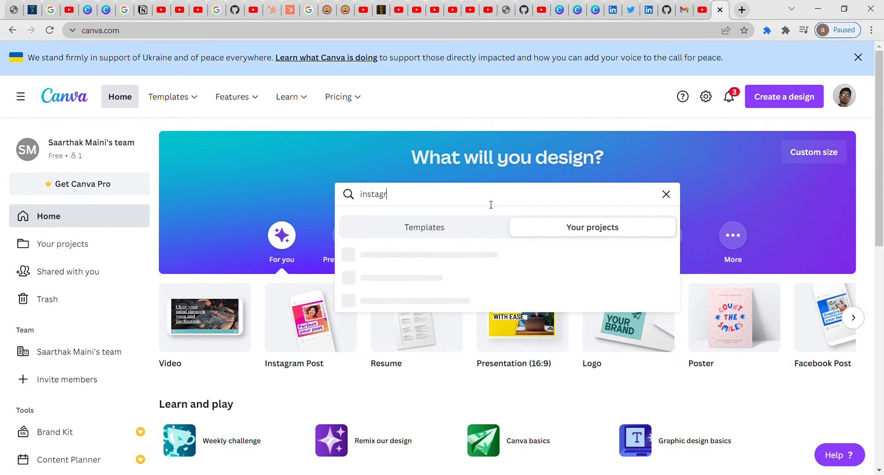
pyautogui.write('am post')
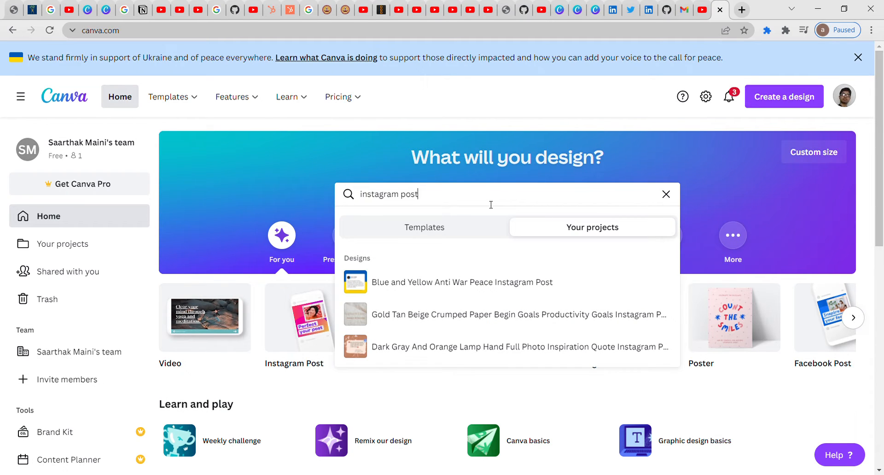
pyautogui.click(468, 223)
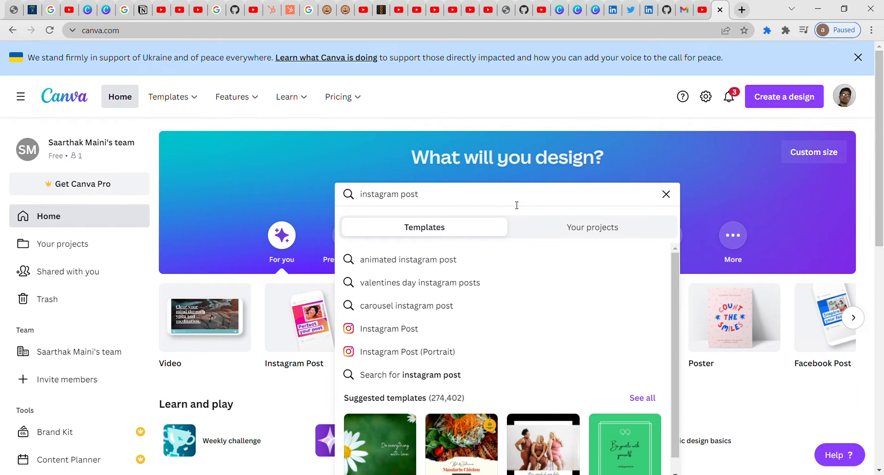
# Step: Start a blank 1080 × 1080 px Instagram Post design
pyautogui.click(441, 335)
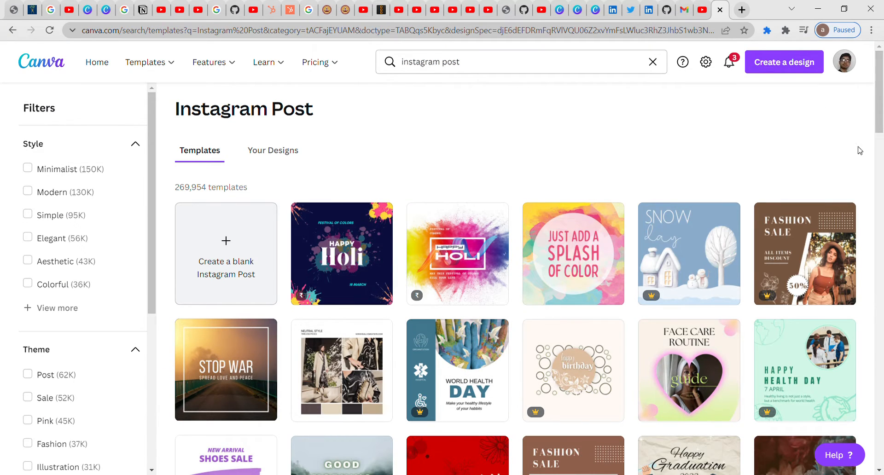
pyautogui.moveTo(883, 98); pyautogui.dragTo(883, 71)
pyautogui.click(242, 253)
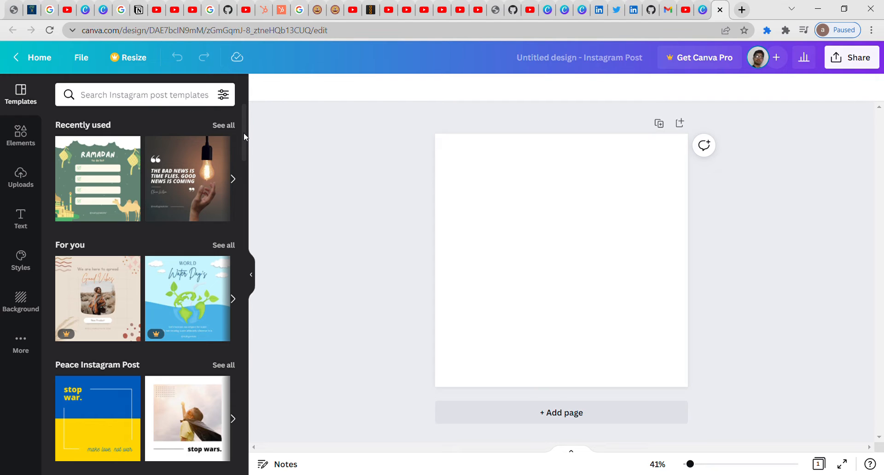
# Step: Apply the Ramadan to-do list template to the page
pyautogui.scroll(-1, 244, 137)
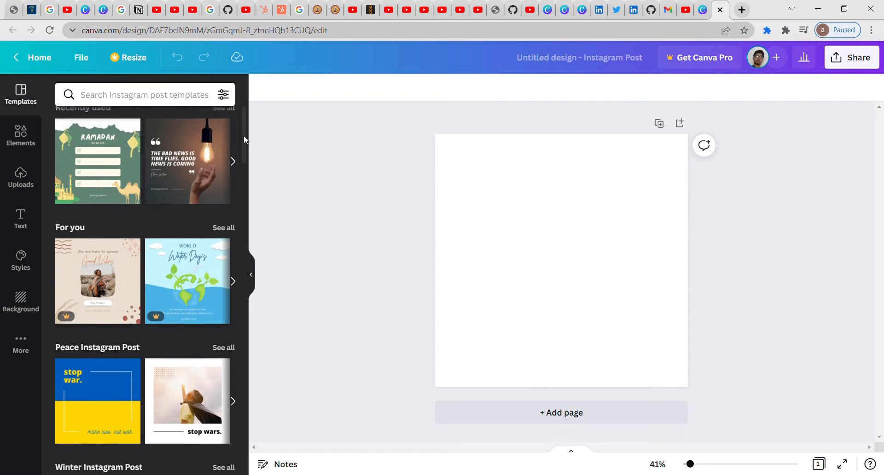
pyautogui.click(103, 145)
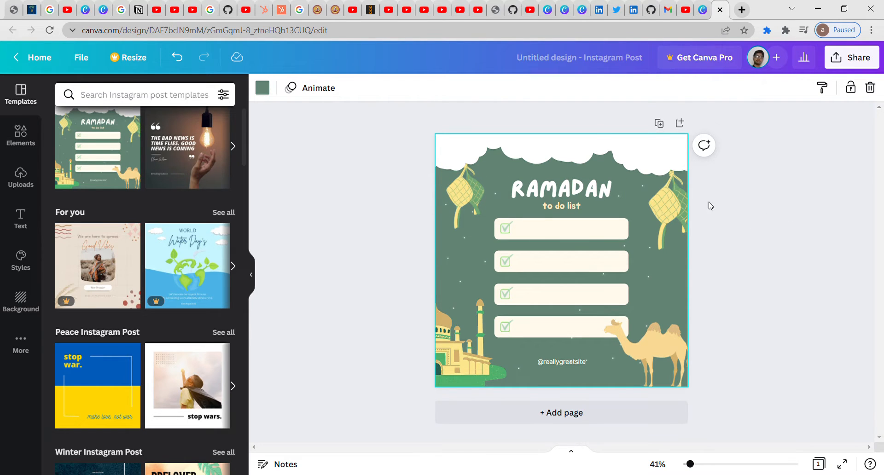
pyautogui.click(644, 158)
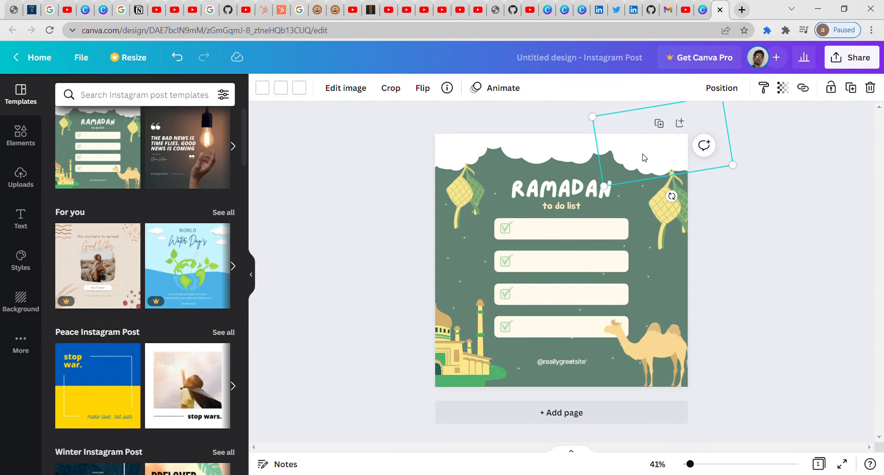
# Step: Recolour the top-right cloud medium green with its white part turned beige
pyautogui.click(306, 90)
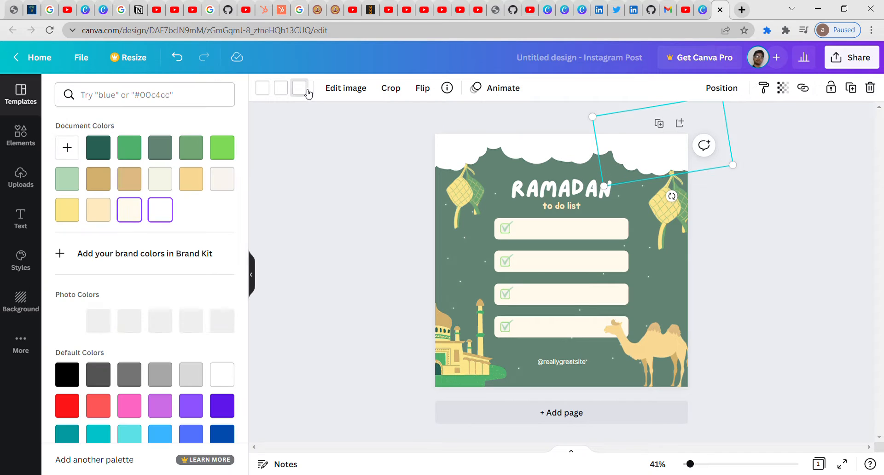
pyautogui.click(223, 150)
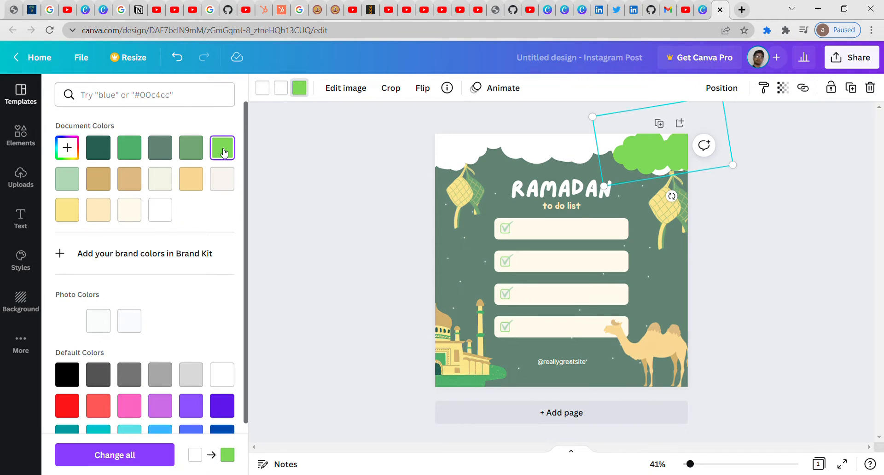
pyautogui.click(130, 148)
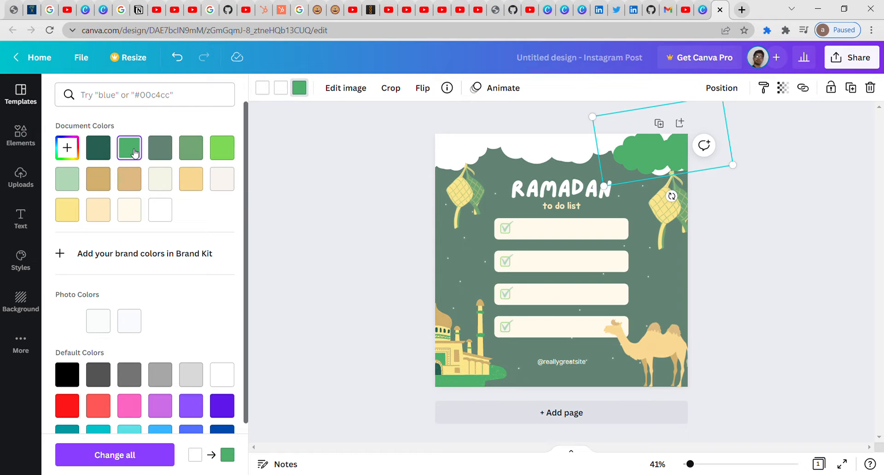
pyautogui.click(284, 88)
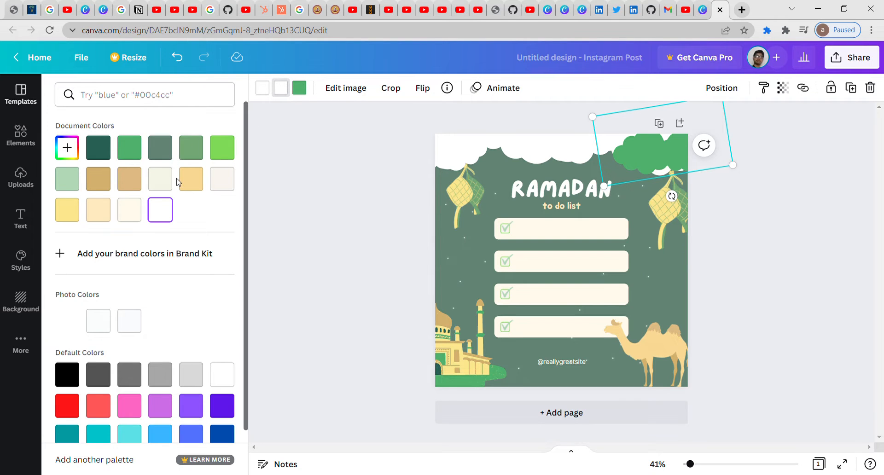
pyautogui.click(197, 184)
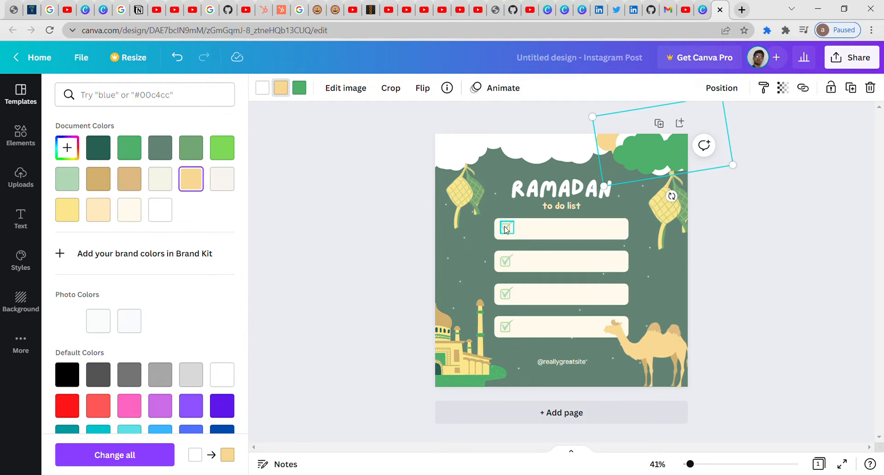
pyautogui.click(552, 239)
# Step: Delete the first checklist bar, leaving its checkmark above three remaining bars
pyautogui.rightClick(554, 239)
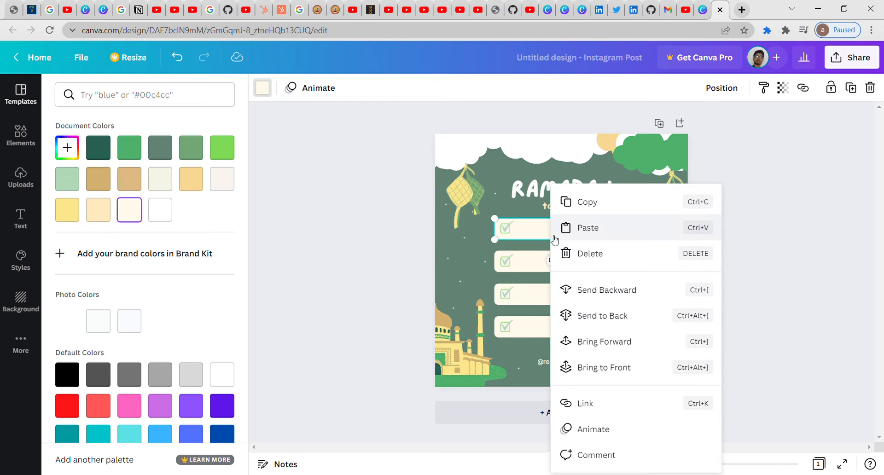
pyautogui.click(584, 254)
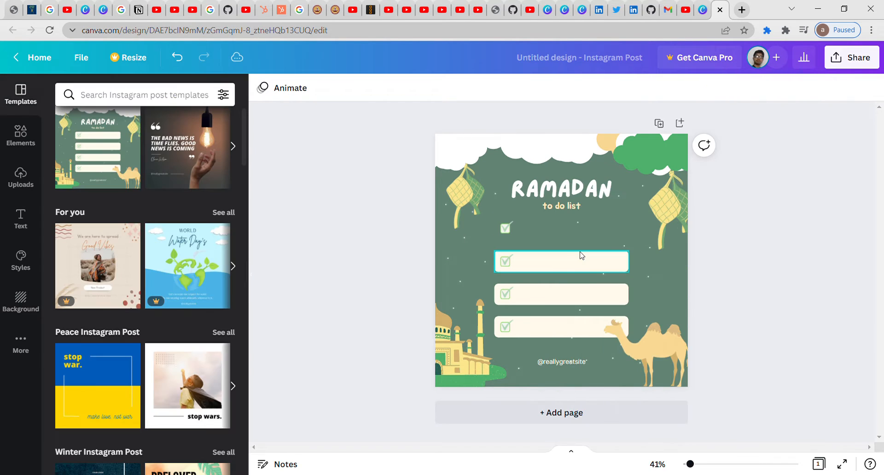
pyautogui.click(548, 269)
pyautogui.rightClick(550, 269)
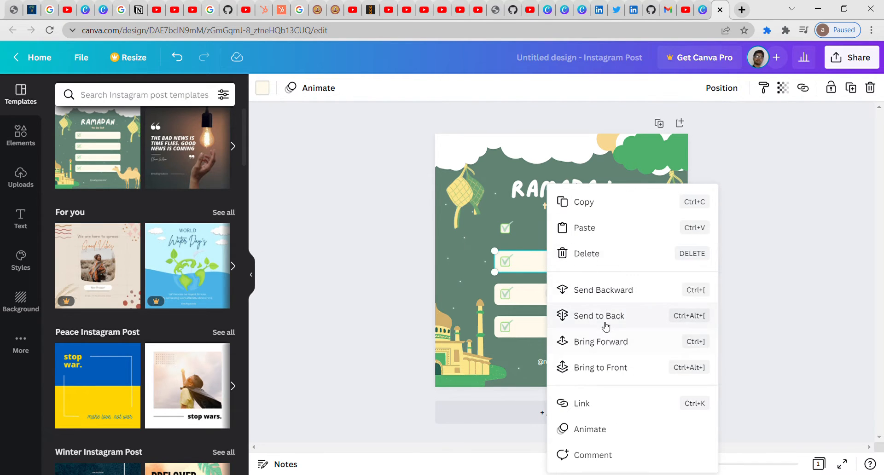
pyautogui.click(779, 267)
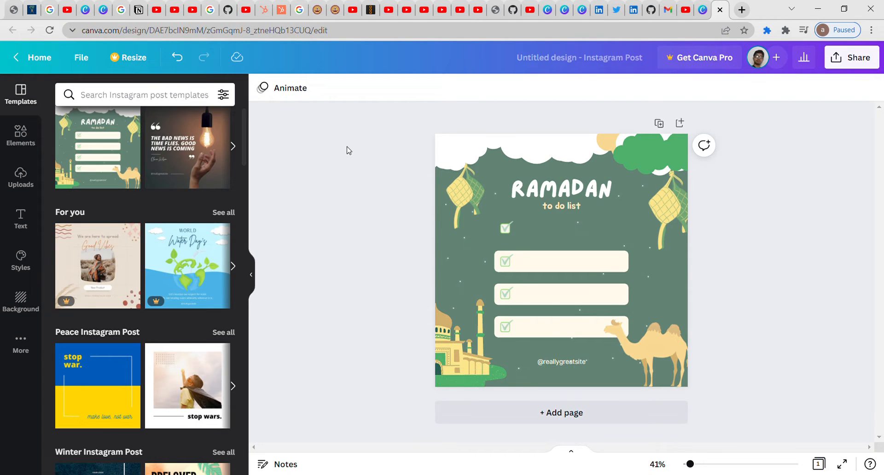
# Step: Replace the Ramadan design with the 'I need more sticky notes!' template from recent templates
pyautogui.moveTo(245, 145); pyautogui.dragTo(246, 102)
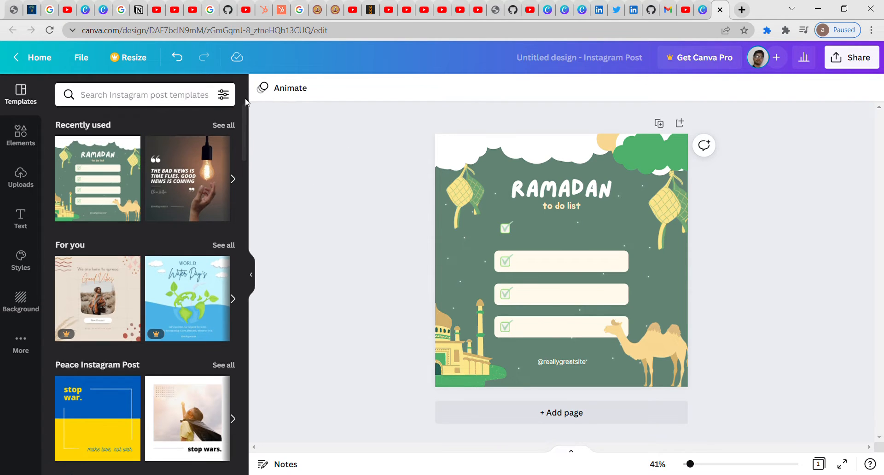
pyautogui.click(236, 180)
pyautogui.click(237, 180)
pyautogui.click(149, 175)
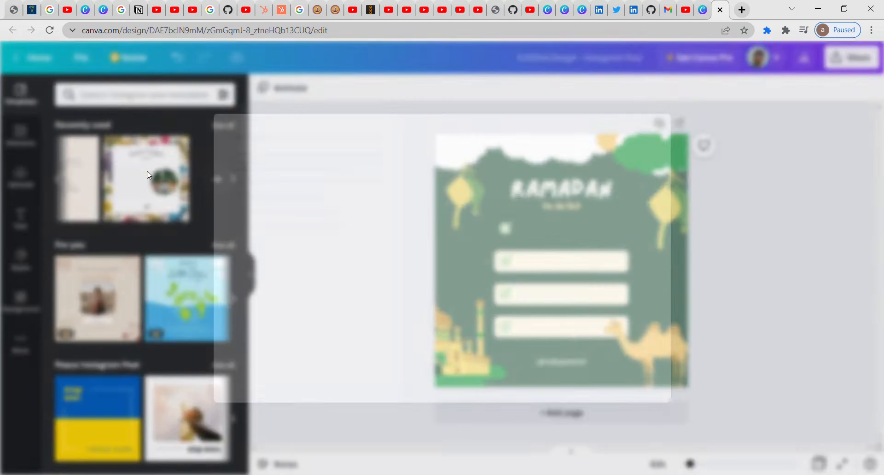
pyautogui.click(727, 96)
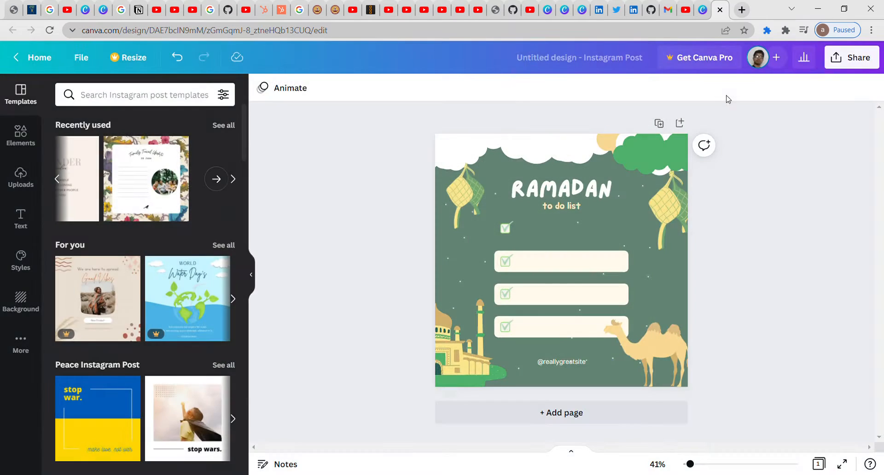
pyautogui.click(58, 179)
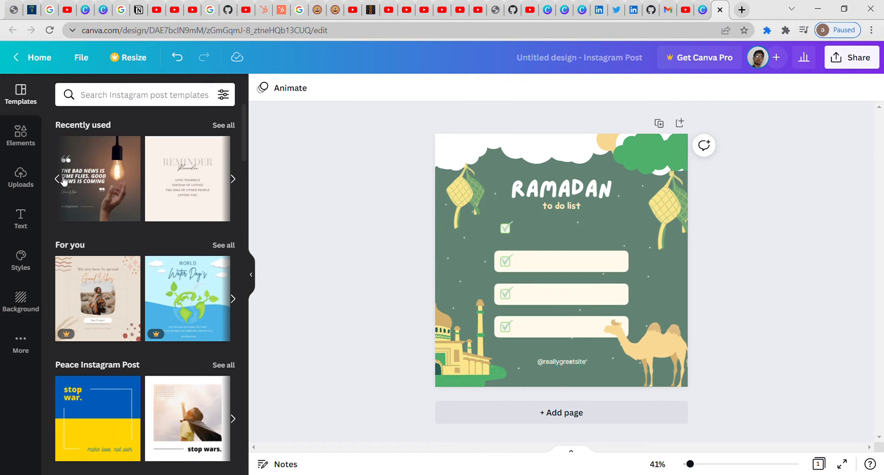
pyautogui.click(233, 180)
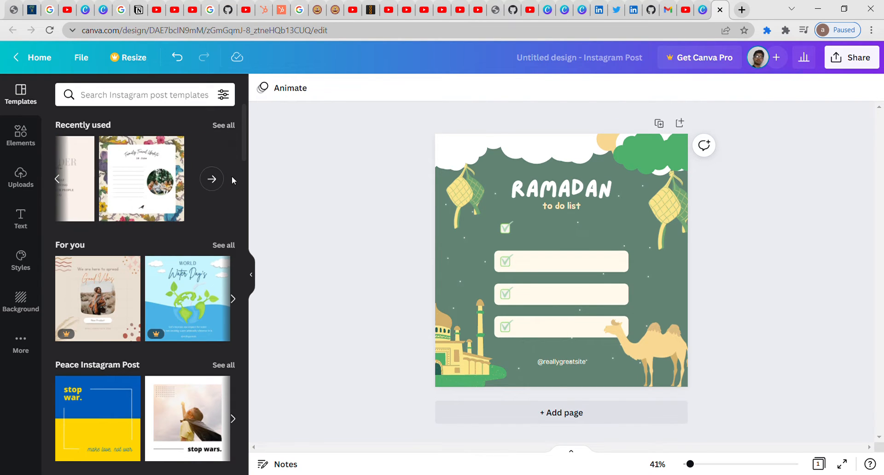
pyautogui.click(218, 181)
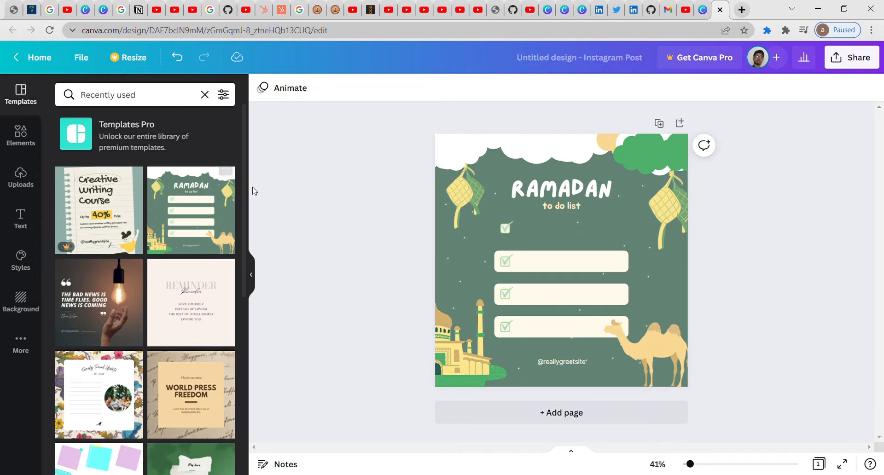
pyautogui.moveTo(242, 189); pyautogui.dragTo(252, 393)
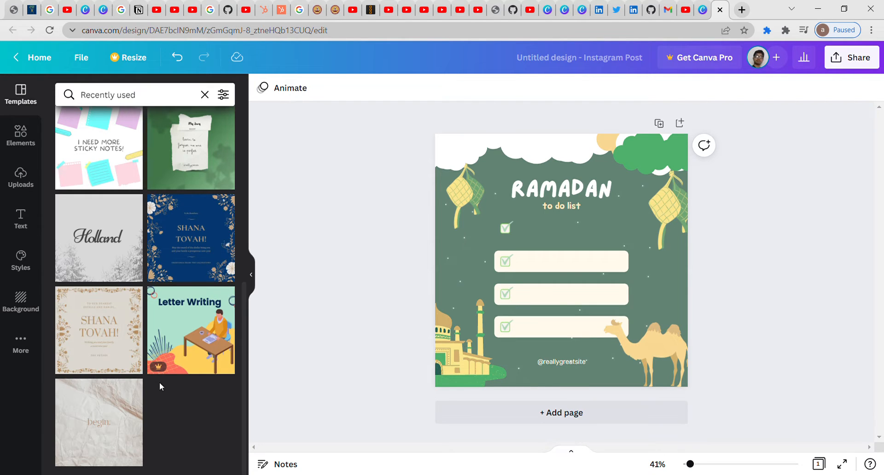
pyautogui.click(131, 158)
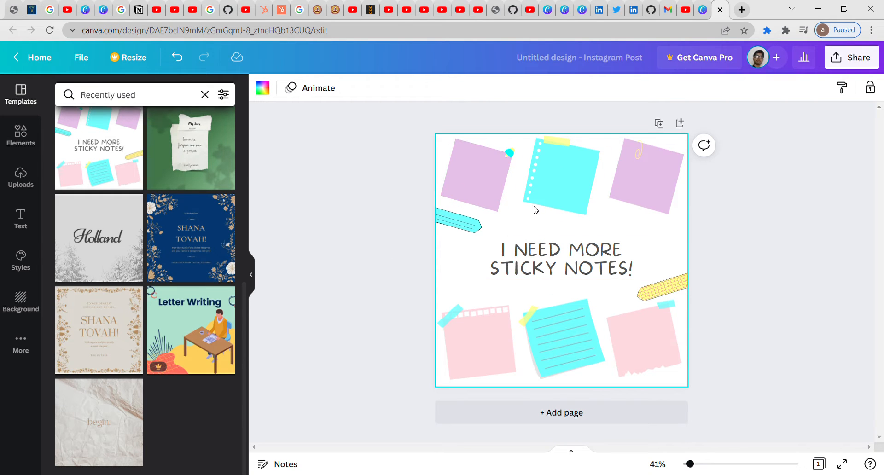
# Step: Set the heading font to Bukhari Script after trying Anton and Belleza
pyautogui.doubleClick(566, 260)
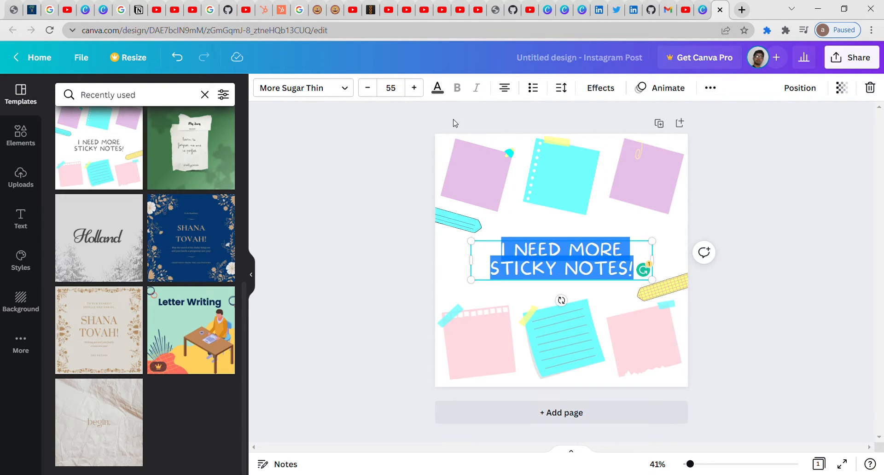
pyautogui.click(342, 89)
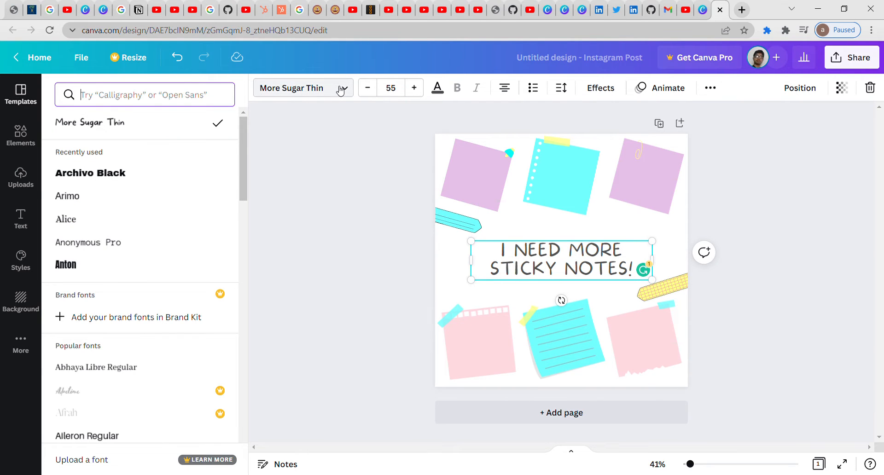
pyautogui.click(150, 271)
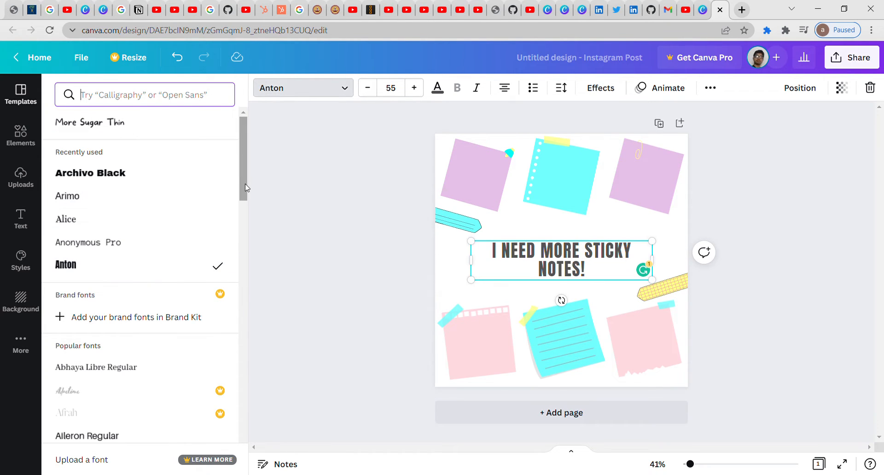
pyautogui.moveTo(245, 186); pyautogui.dragTo(236, 288)
pyautogui.click(123, 187)
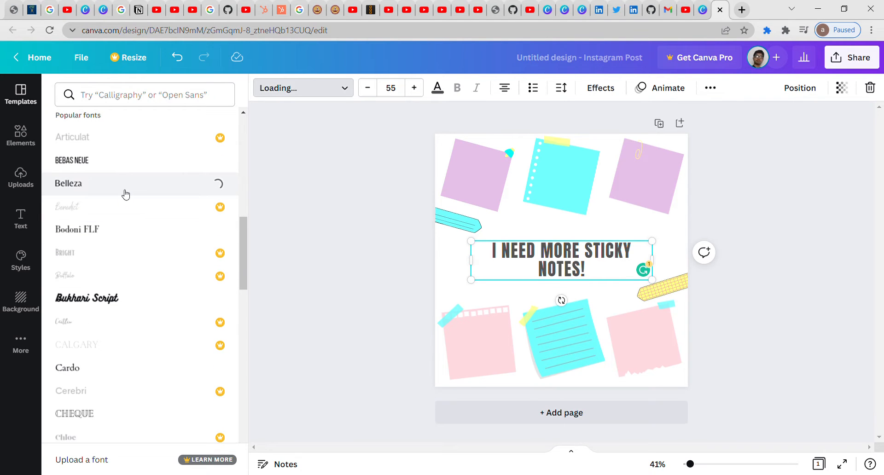
pyautogui.click(121, 306)
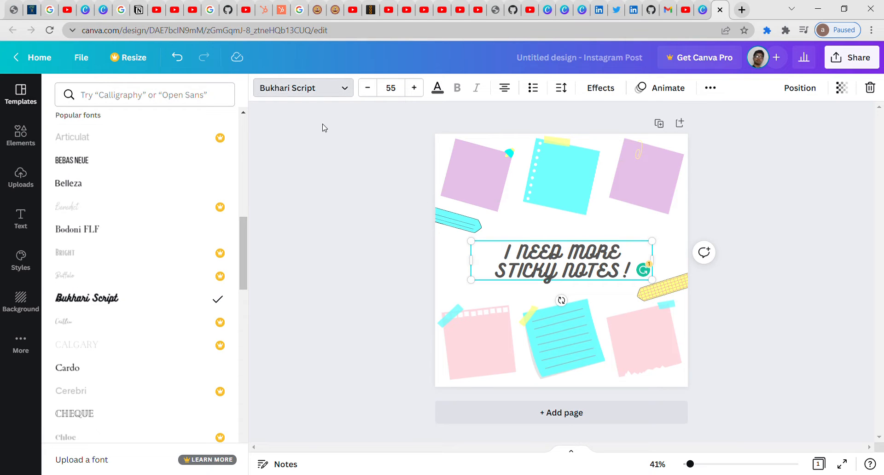
# Step: Keep the heading font size at 55, undoing the oversized entry
pyautogui.click(420, 88)
pyautogui.click(420, 88)
pyautogui.click(420, 88)
pyautogui.click(421, 88)
pyautogui.click(421, 87)
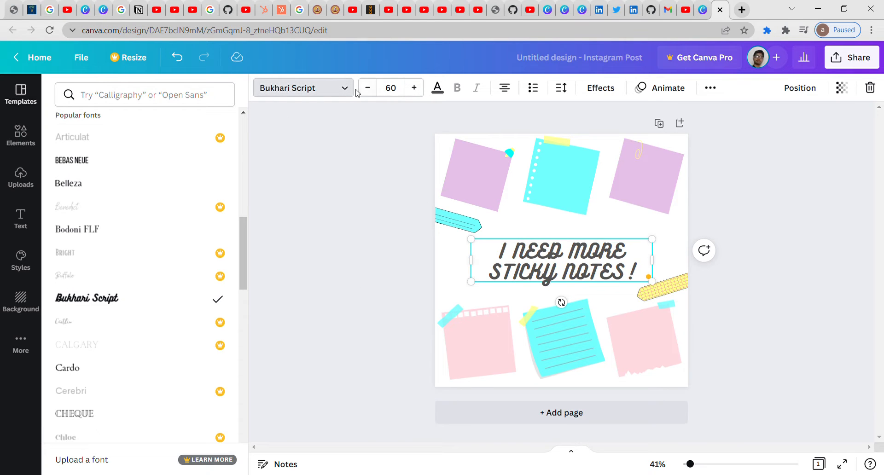
pyautogui.click(372, 91)
pyautogui.click(372, 92)
pyautogui.click(373, 92)
pyautogui.click(373, 92)
pyautogui.click(396, 91)
pyautogui.click(376, 93)
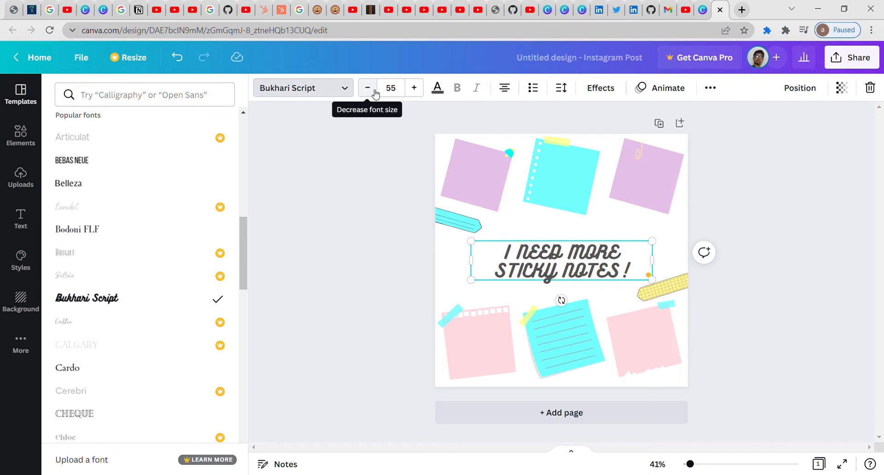
pyautogui.write('50')
pyautogui.press('Return')
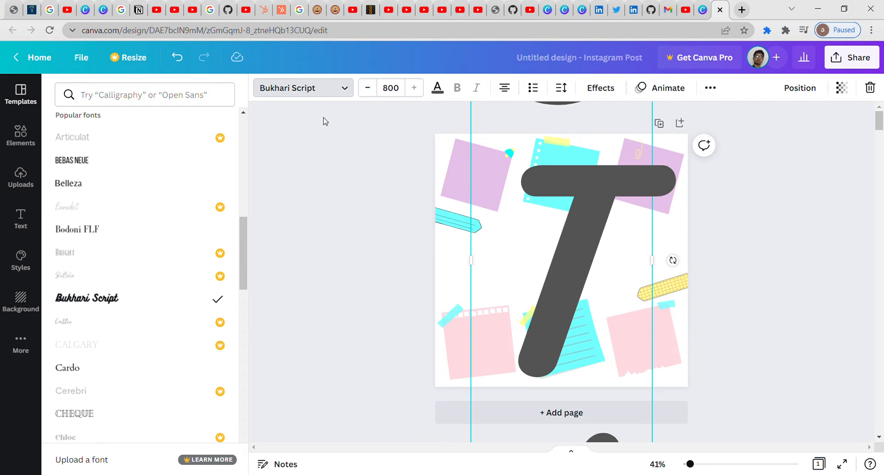
pyautogui.hotkey('ctrl', 'z')
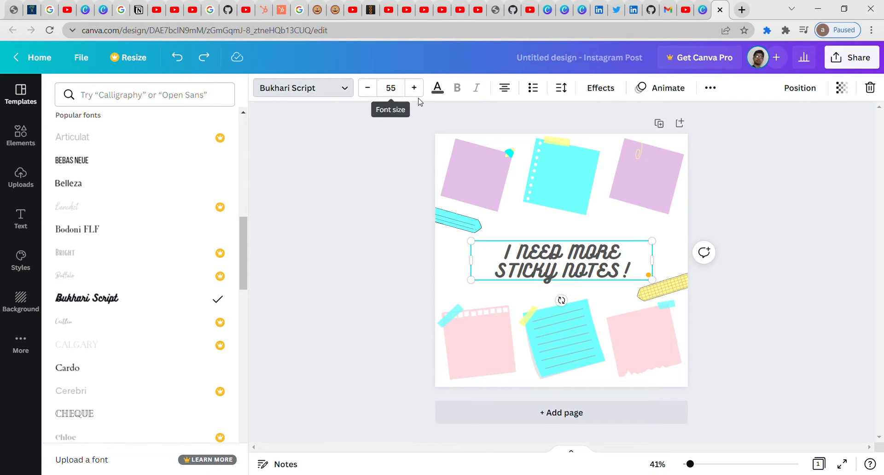
pyautogui.click(437, 88)
# Step: Colour the heading text lavender
pyautogui.click(191, 179)
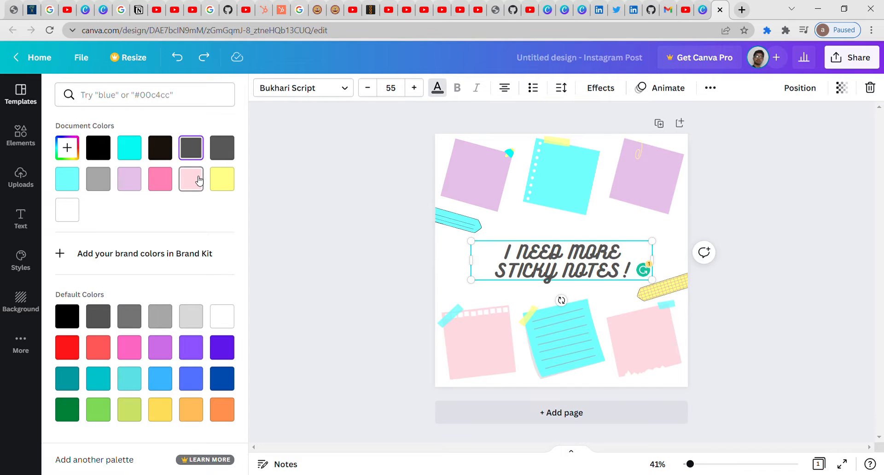
pyautogui.click(159, 179)
pyautogui.click(130, 179)
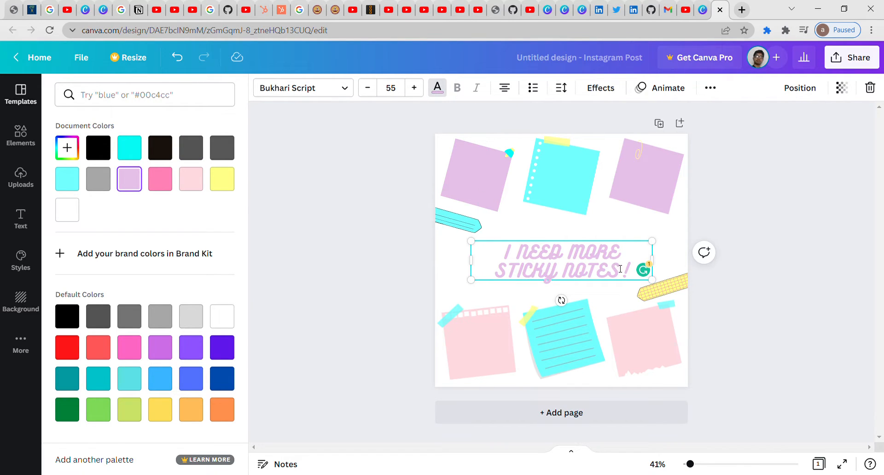
pyautogui.moveTo(620, 270); pyautogui.dragTo(480, 244)
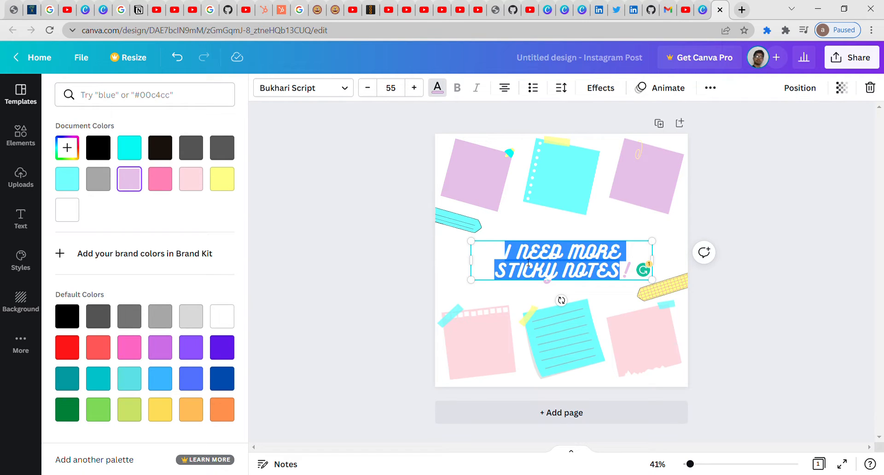
pyautogui.click(502, 117)
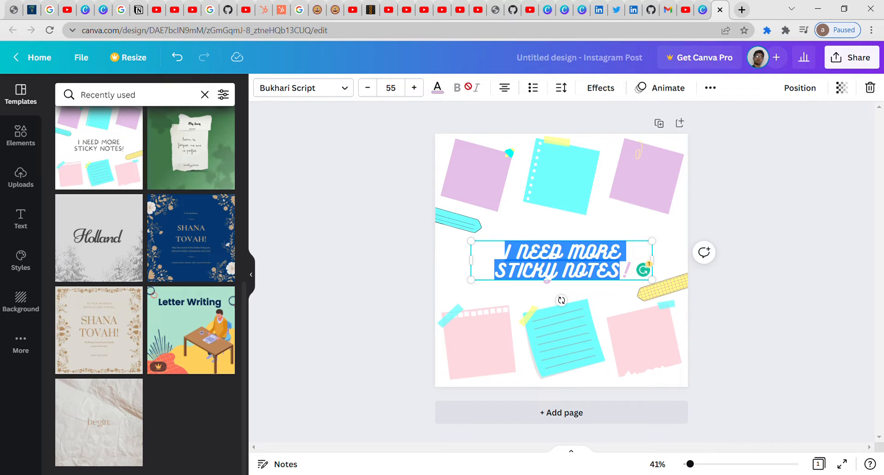
# Step: Cycle the heading alignment back to centred
pyautogui.click(512, 95)
pyautogui.click(512, 95)
pyautogui.click(512, 94)
pyautogui.click(513, 95)
# Step: Review heading spacing (letter 44, line 1.09) and move the text box slightly higher
pyautogui.click(560, 95)
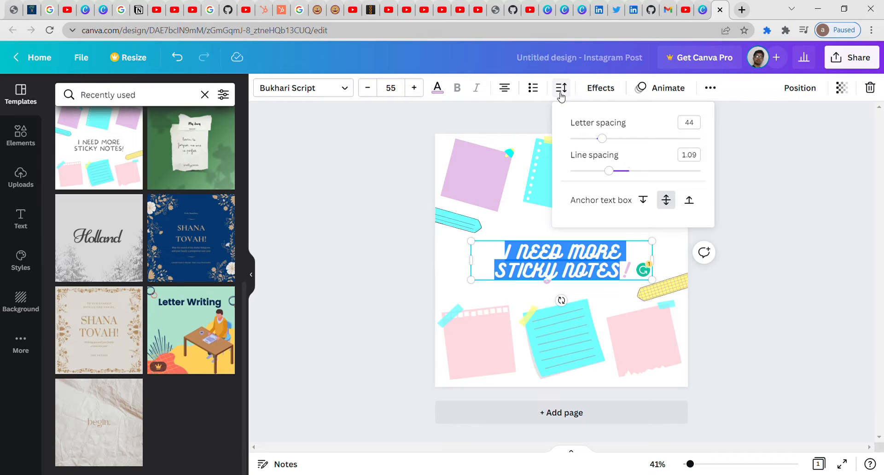
pyautogui.click(621, 267)
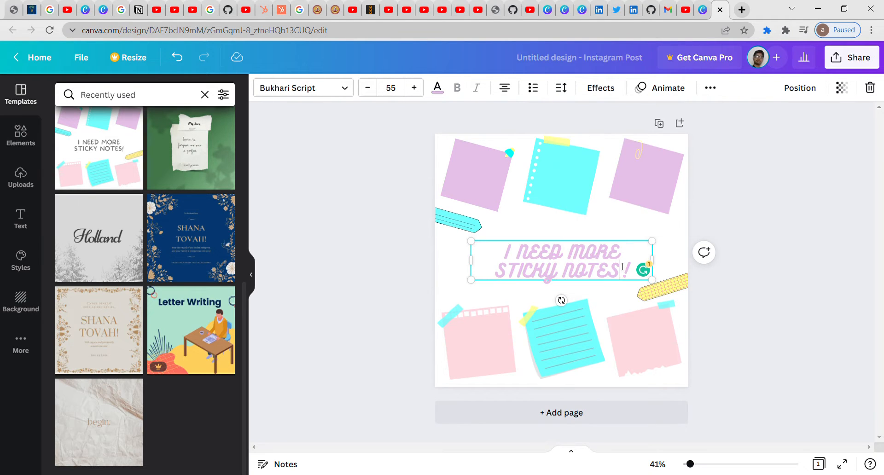
pyautogui.moveTo(588, 245); pyautogui.dragTo(588, 225)
pyautogui.click(631, 251)
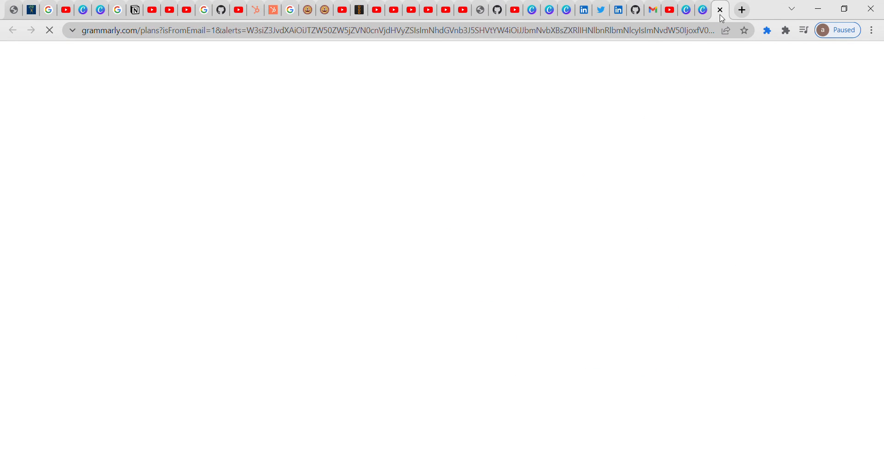
# Step: Close the Grammarly tab and type filler letters after the heading's STICKY NOTES !
pyautogui.click(720, 11)
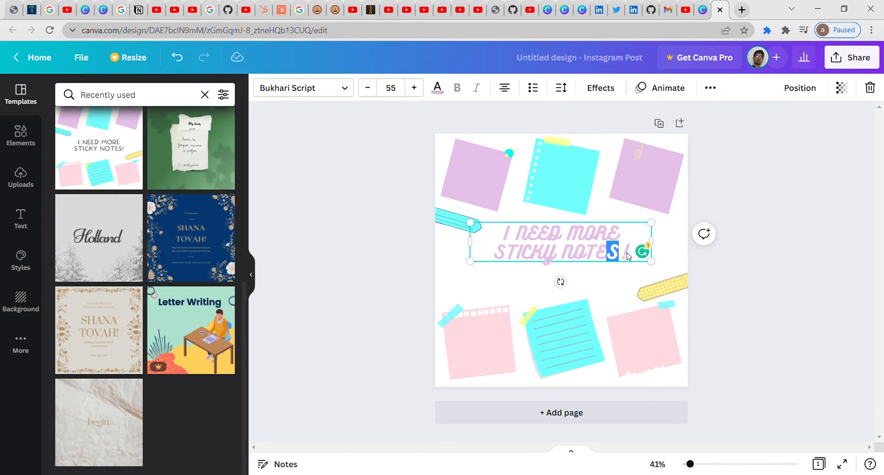
pyautogui.click(629, 252)
pyautogui.click(721, 10)
pyautogui.write('fhdlsakjfja; fdslfjal')
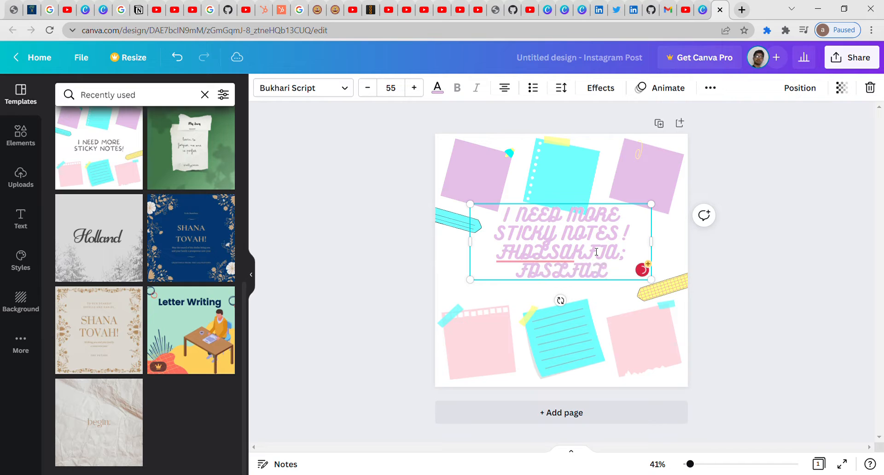
pyautogui.write('fnda asldknmva;sdknv das ;n')
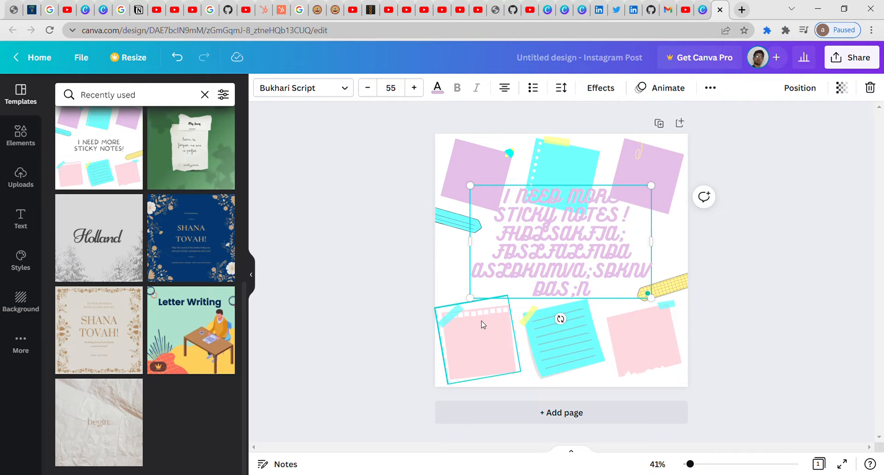
# Step: Delete the bottom pink, cyan and pink sticky notes
pyautogui.click(569, 90)
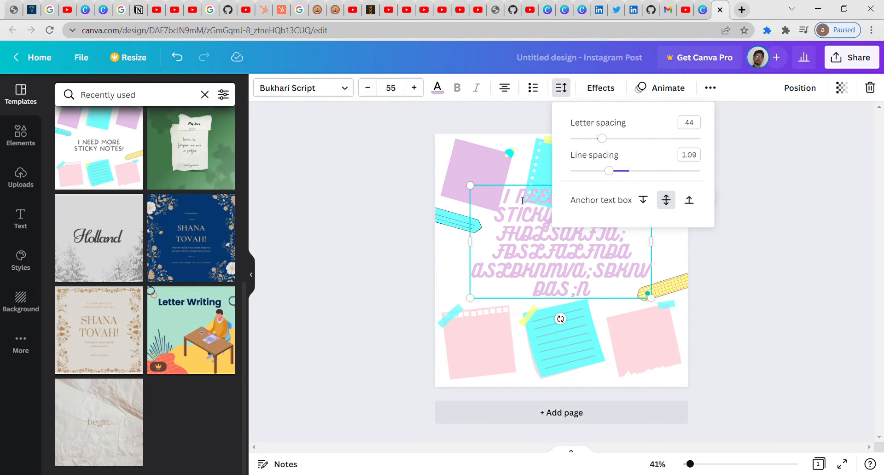
pyautogui.moveTo(528, 192); pyautogui.dragTo(517, 196)
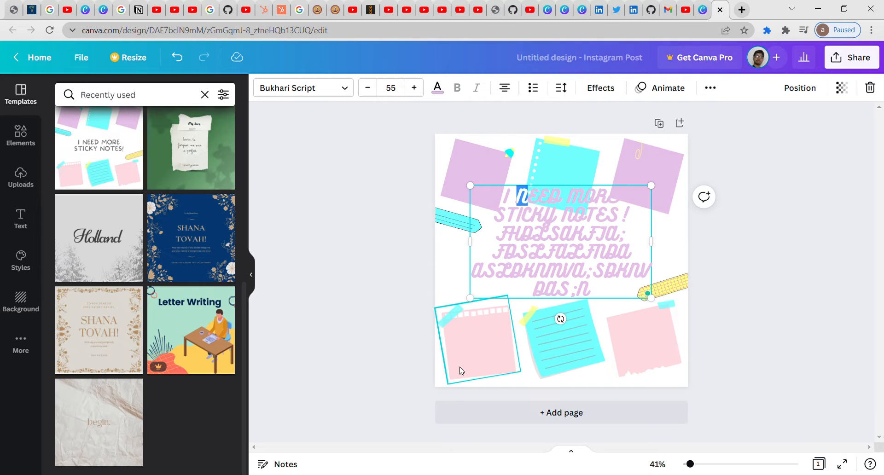
pyautogui.click(488, 360)
pyautogui.rightClick(488, 360)
pyautogui.click(543, 306)
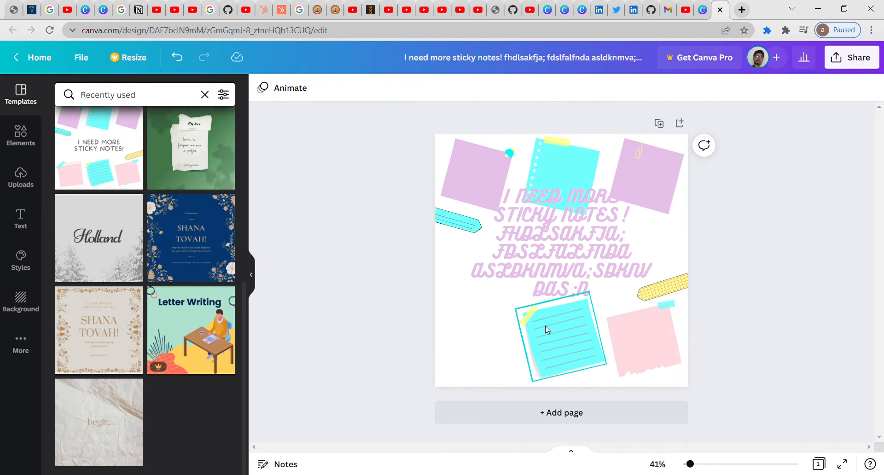
pyautogui.rightClick(547, 330)
pyautogui.click(585, 307)
pyautogui.rightClick(641, 335)
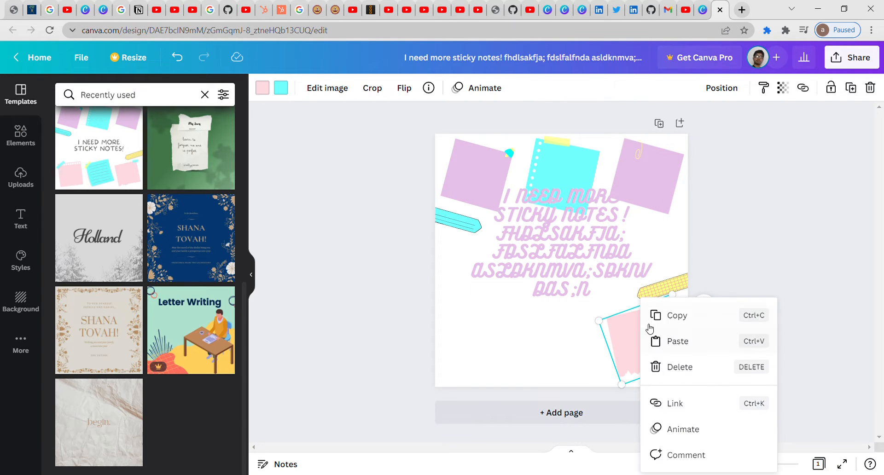
pyautogui.click(674, 366)
# Step: Move the heading text box down to the lower-left of the page
pyautogui.click(556, 264)
pyautogui.moveTo(556, 263); pyautogui.dragTo(533, 349)
pyautogui.click(570, 92)
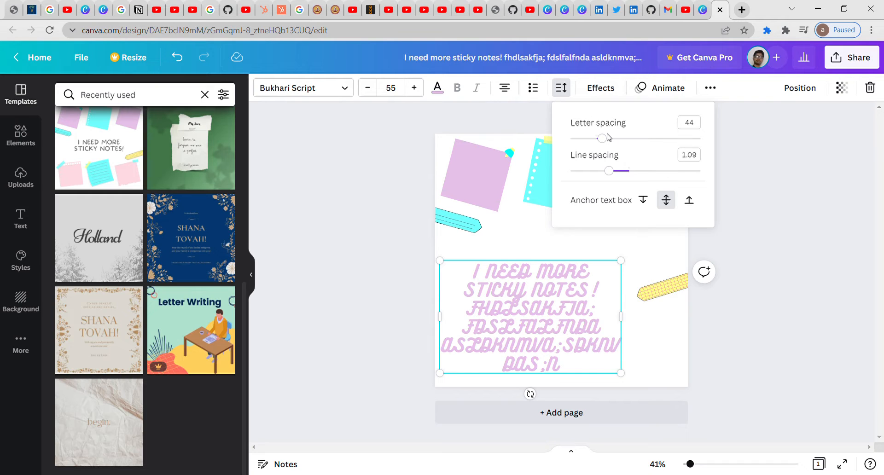
# Step: Set the heading's letter spacing to 0 and raise its line spacing to about 1.31
pyautogui.moveTo(609, 138)
pyautogui.mouseDown()
pyautogui.moveTo(701, 144)
pyautogui.moveTo(626, 142)
pyautogui.moveTo(585, 156)
pyautogui.moveTo(602, 153)
pyautogui.mouseUp()
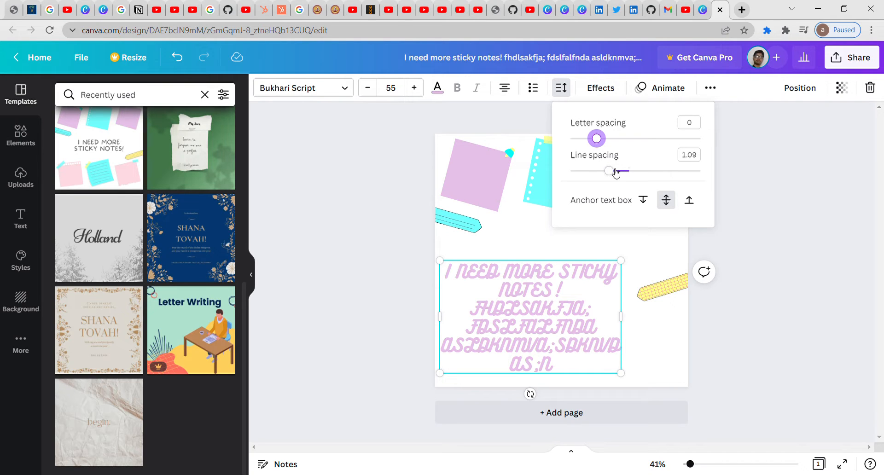
pyautogui.moveTo(616, 173)
pyautogui.mouseDown()
pyautogui.moveTo(652, 170)
pyautogui.moveTo(625, 171)
pyautogui.mouseUp()
pyautogui.click(737, 186)
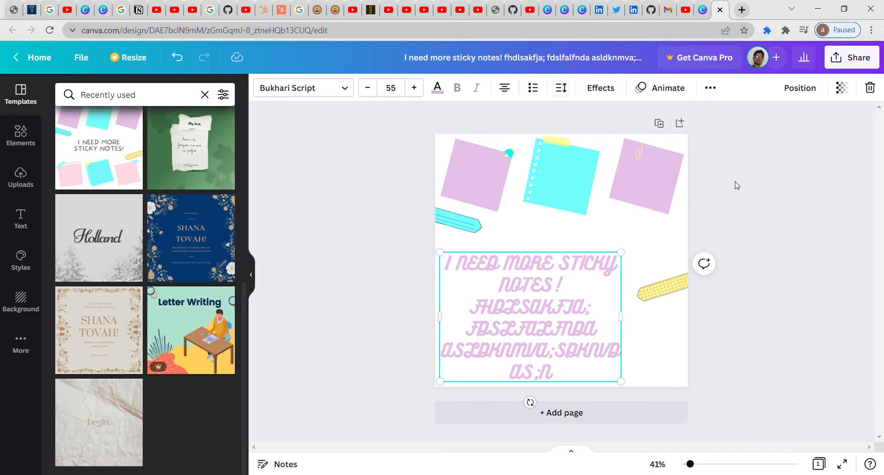
# Step: Add a lavender Shadow effect to the heading and adjust its transparency
pyautogui.click(613, 96)
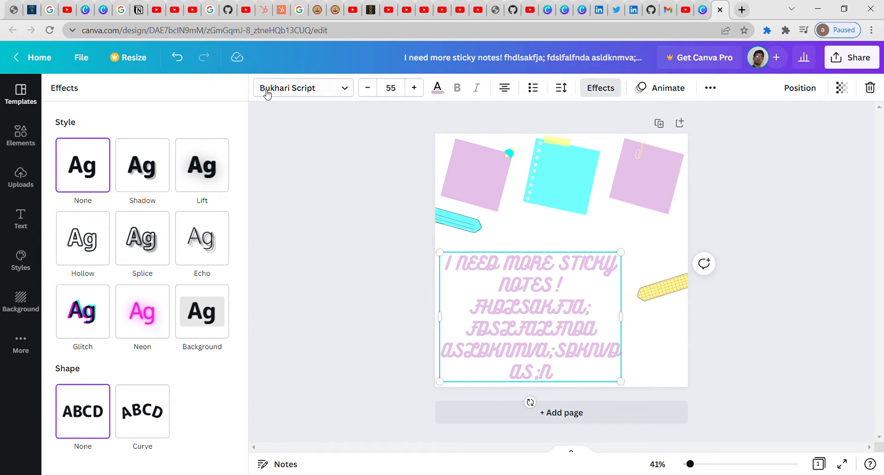
pyautogui.click(152, 163)
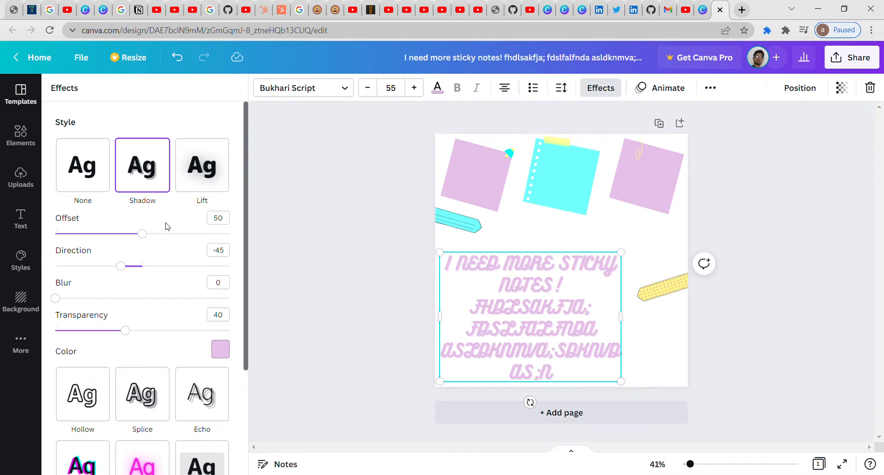
pyautogui.moveTo(127, 332); pyautogui.dragTo(173, 331)
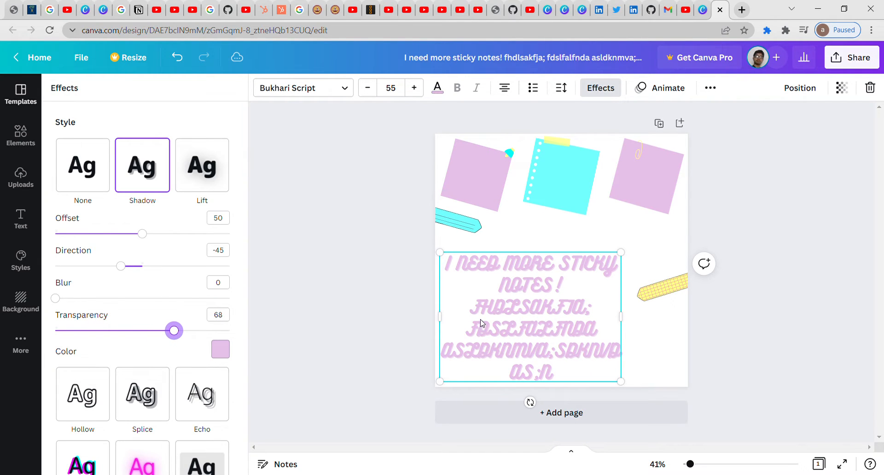
pyautogui.moveTo(482, 320); pyautogui.dragTo(488, 320)
# Step: Select all the sticky-notes text and lower the shadow transparency to 36
pyautogui.click(521, 329)
pyautogui.moveTo(572, 362); pyautogui.dragTo(463, 239)
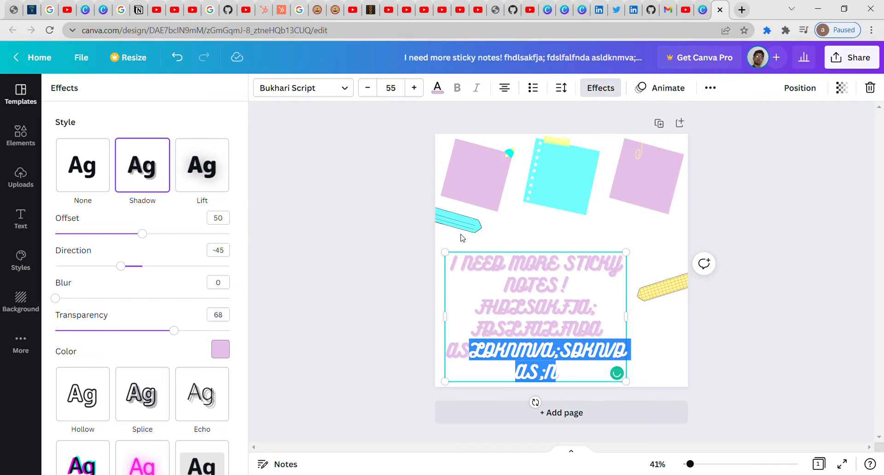
pyautogui.click(493, 277)
pyautogui.hotkey('ctrl', 'a')
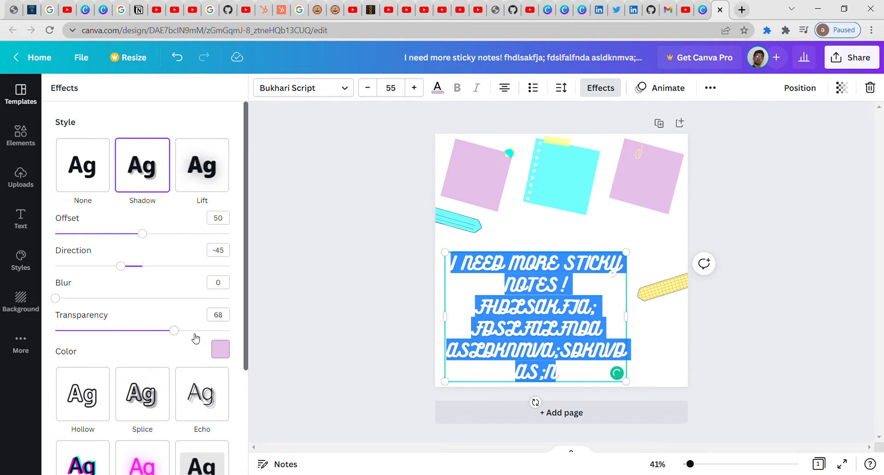
pyautogui.moveTo(194, 337); pyautogui.dragTo(119, 332)
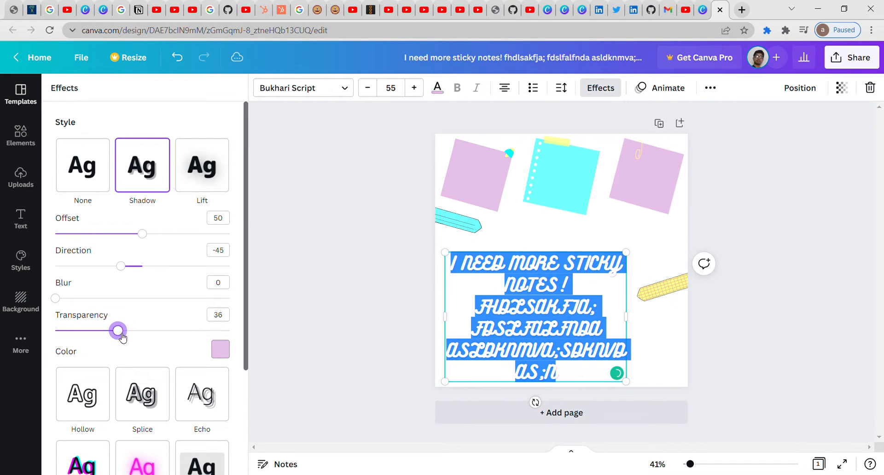
pyautogui.press('Escape')
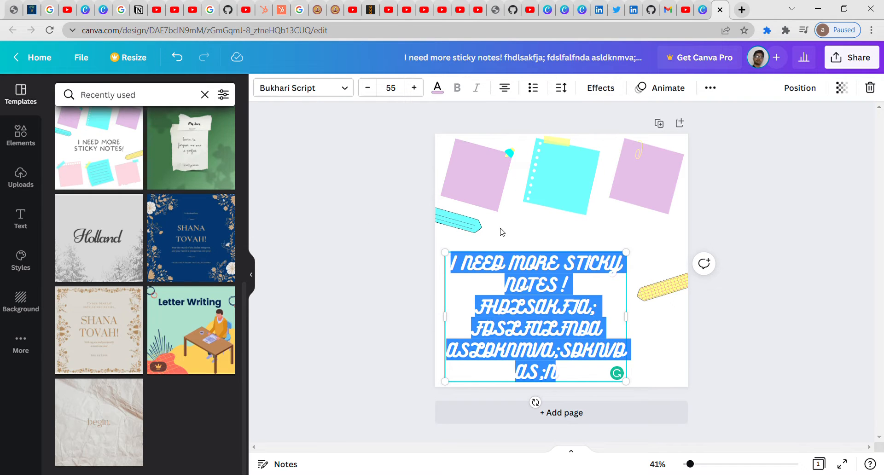
# Step: Reselect the sticky-notes text box and reopen its effects settings
pyautogui.click(382, 261)
pyautogui.click(522, 283)
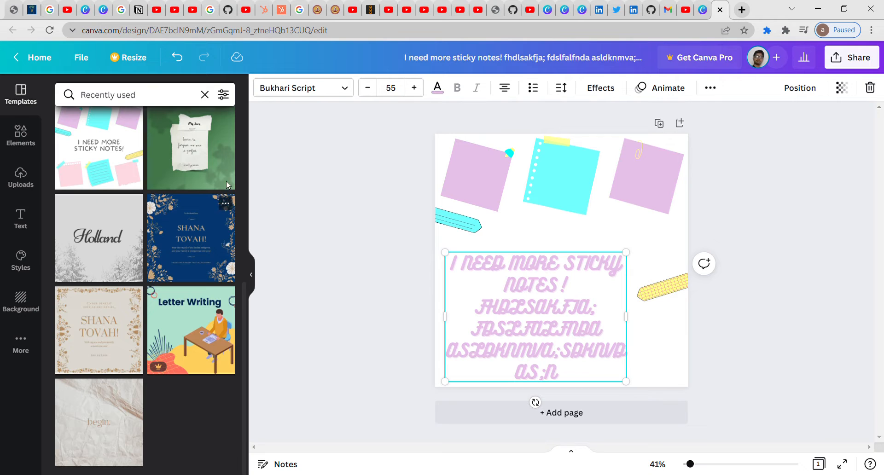
pyautogui.click(594, 87)
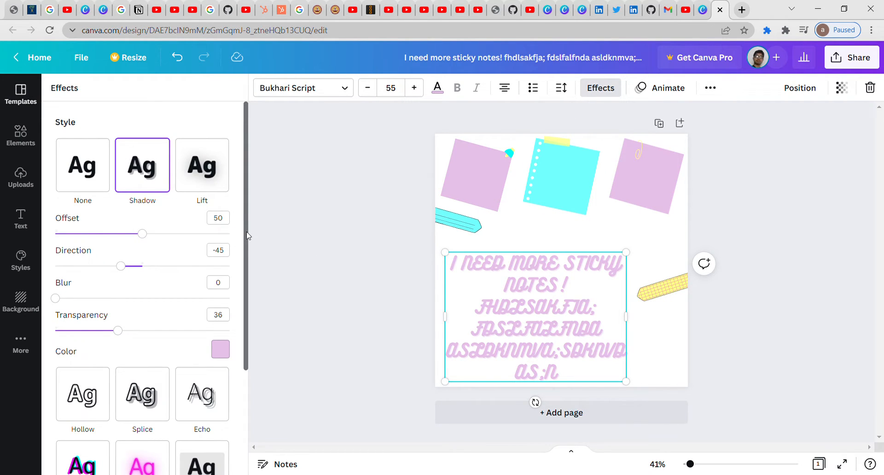
pyautogui.moveTo(248, 236); pyautogui.dragTo(254, 332)
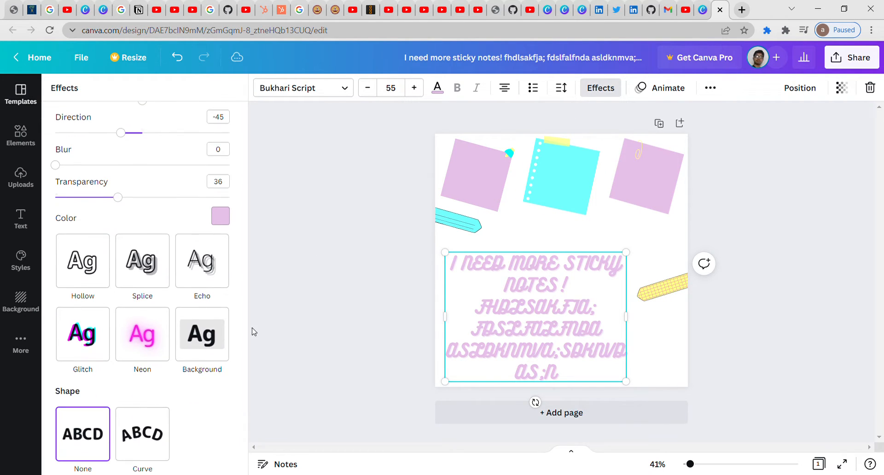
# Step: Try a curved text shape, revert it to straight, and bring up the Templates list
pyautogui.click(146, 436)
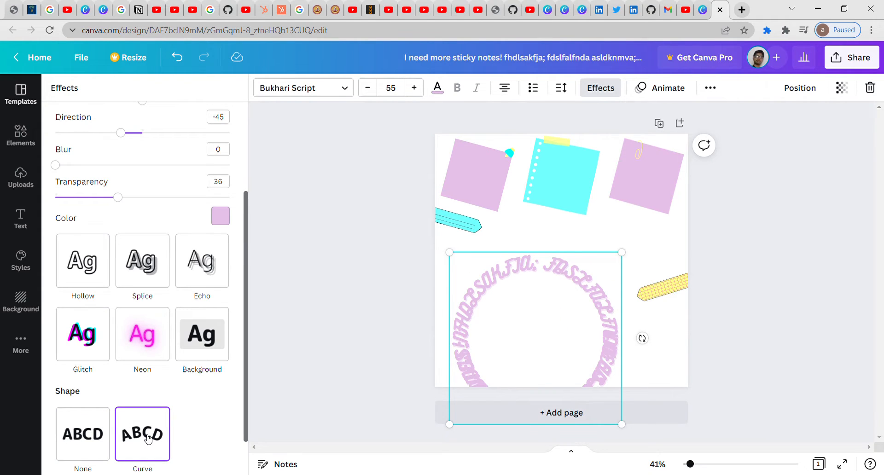
pyautogui.click(83, 434)
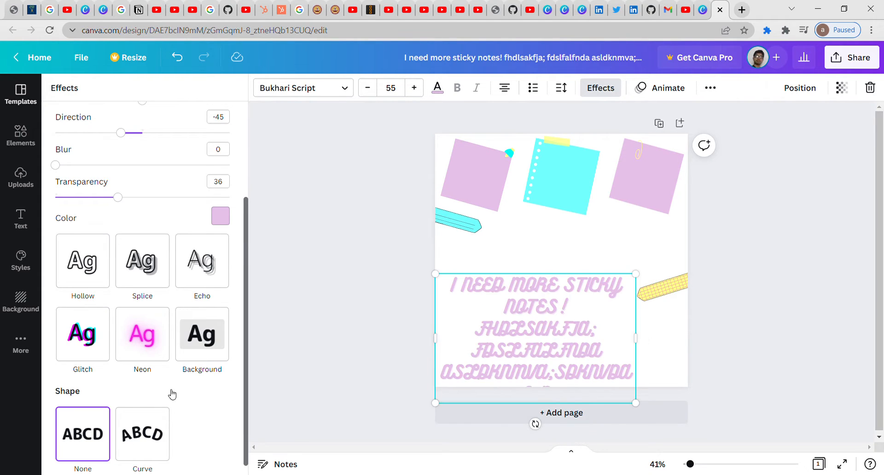
pyautogui.click(718, 93)
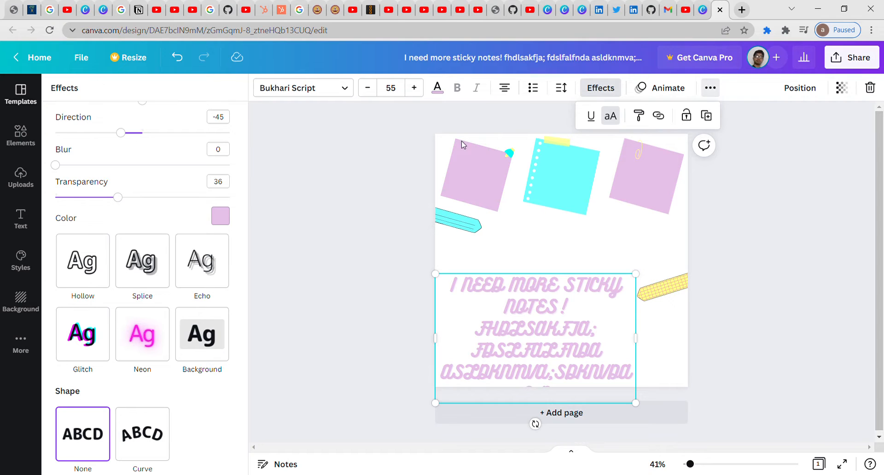
pyautogui.click(27, 99)
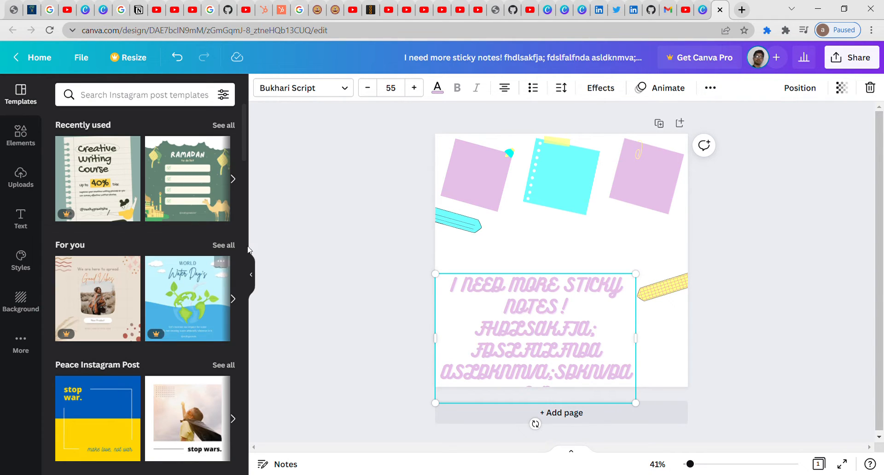
# Step: Apply the 'stop wars' template with the caped-child photo to the page
pyautogui.click(184, 422)
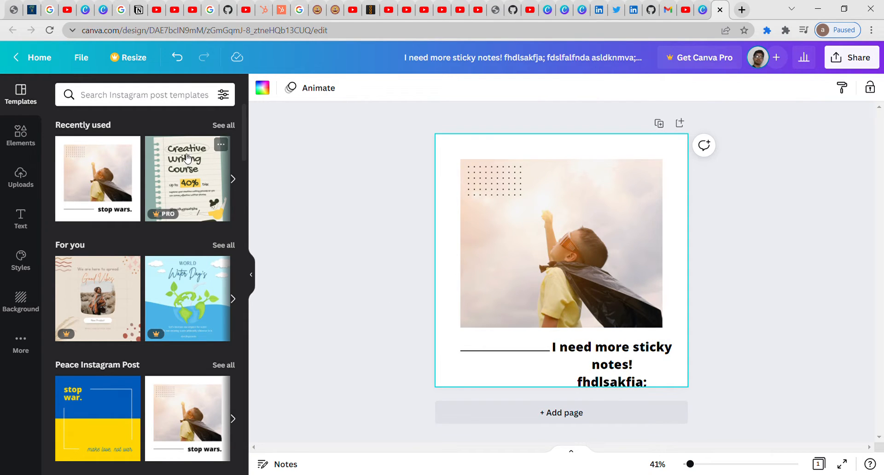
pyautogui.click(37, 224)
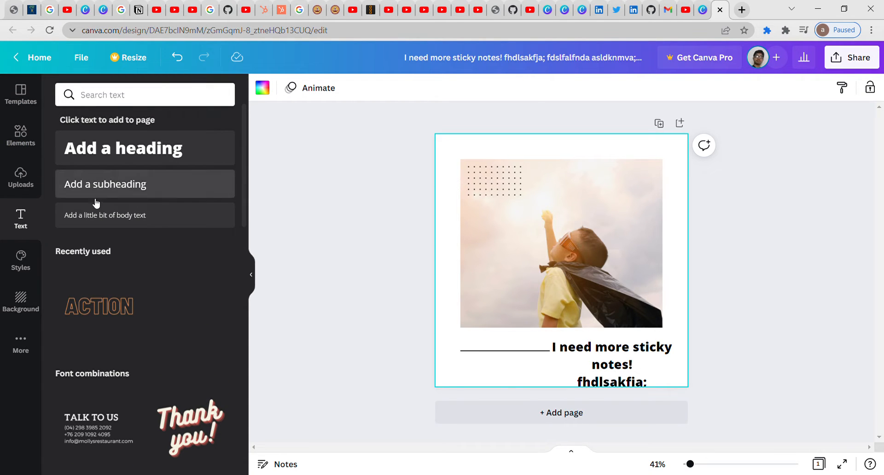
# Step: Add a heading reading 'I am learning canva' and move it to the top of the page
pyautogui.click(157, 149)
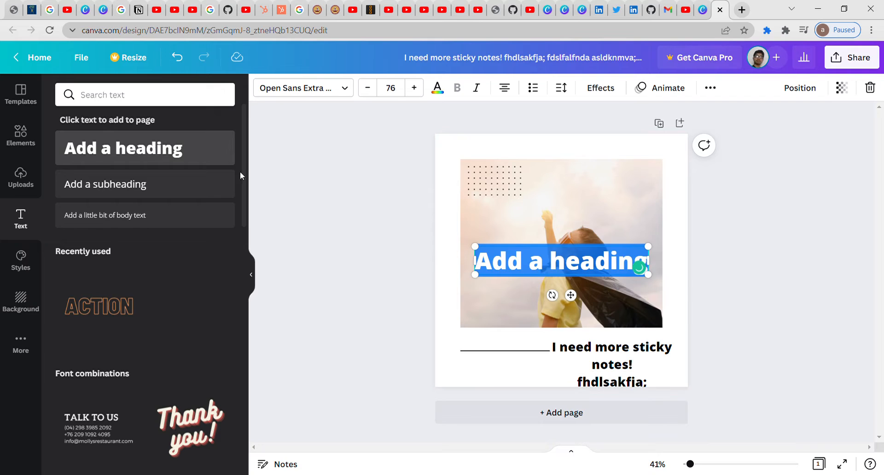
pyautogui.click(597, 266)
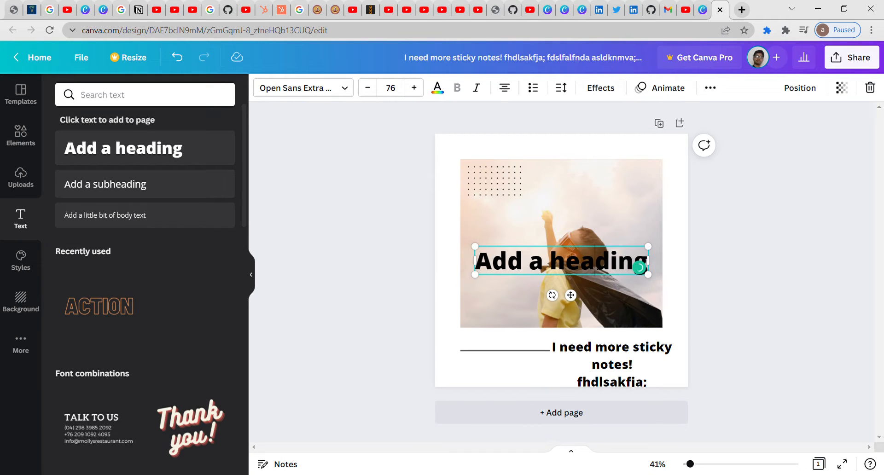
pyautogui.hotkey('ctrl', 'a')
pyautogui.press('BackSpace')
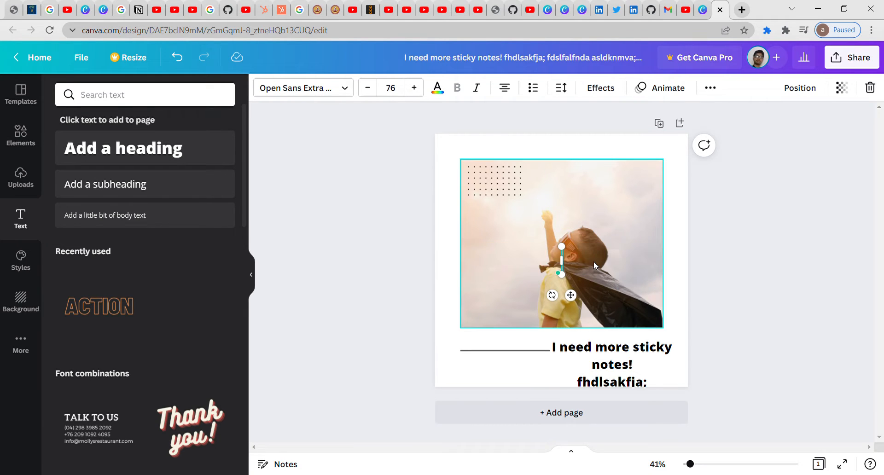
pyautogui.write('I am le')
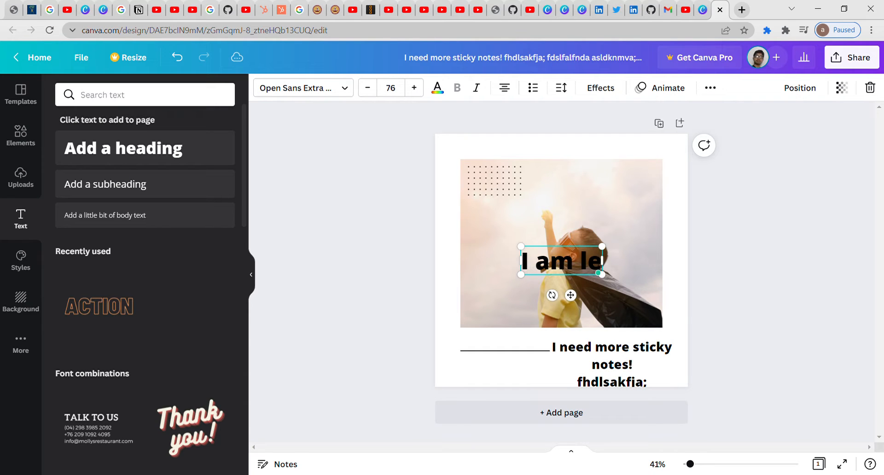
pyautogui.write('arning')
pyautogui.press('BackSpace')
pyautogui.write('ng')
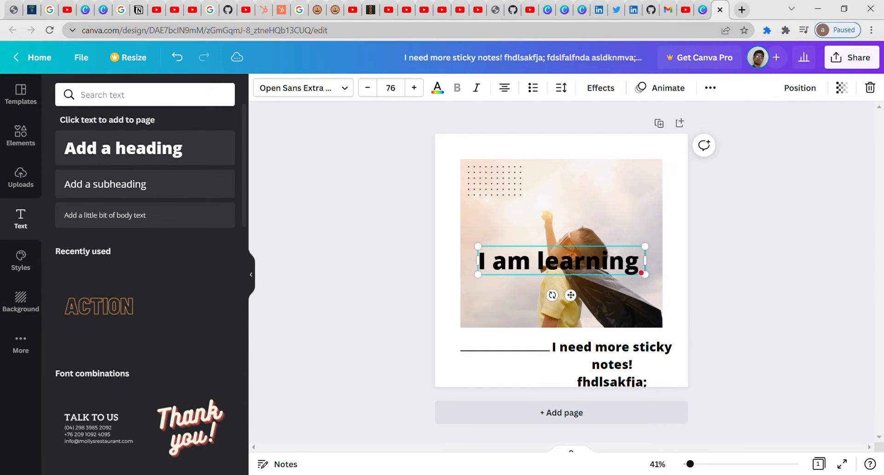
pyautogui.write(' canva')
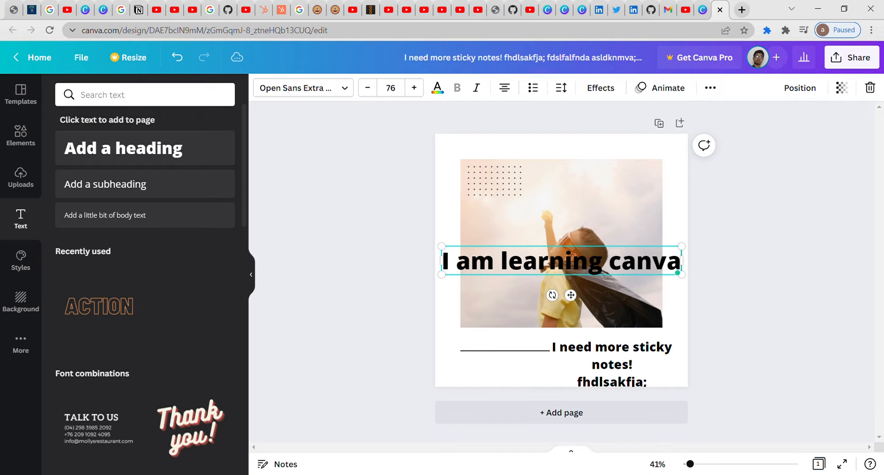
pyautogui.moveTo(594, 249); pyautogui.dragTo(595, 152)
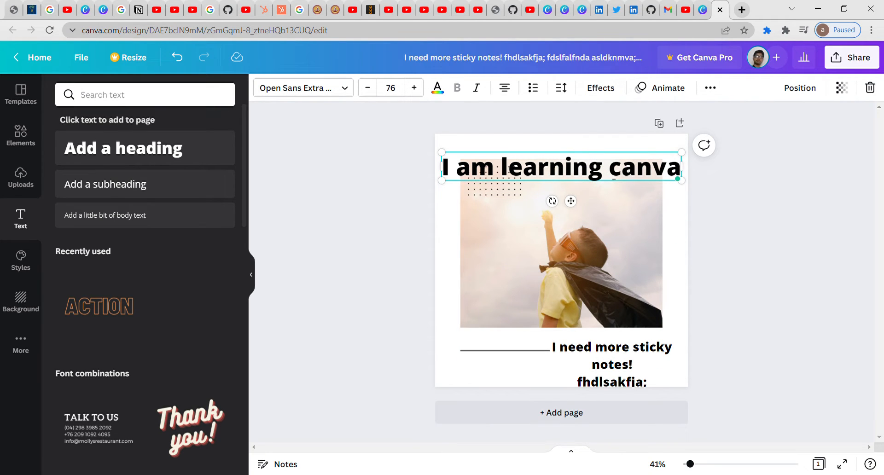
pyautogui.moveTo(617, 168)
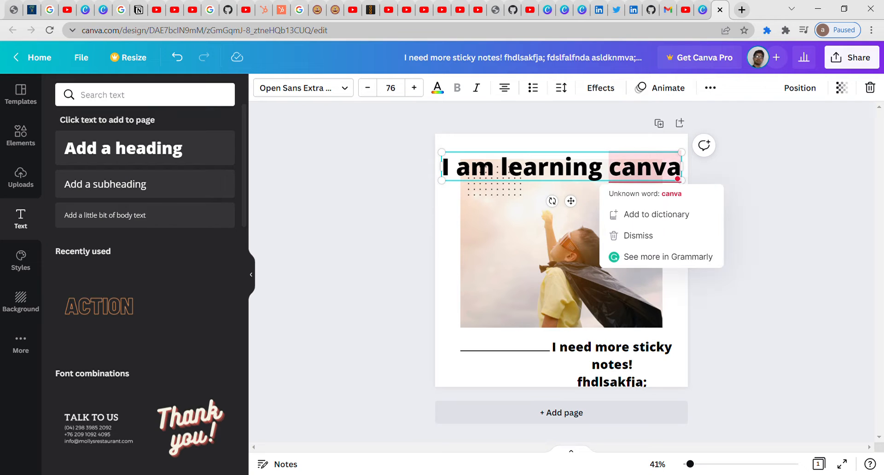
pyautogui.hotkey('ctrl', 'a')
# Step: Set the heading font to Bodoni FLF and enlarge it to size 88
pyautogui.click(340, 89)
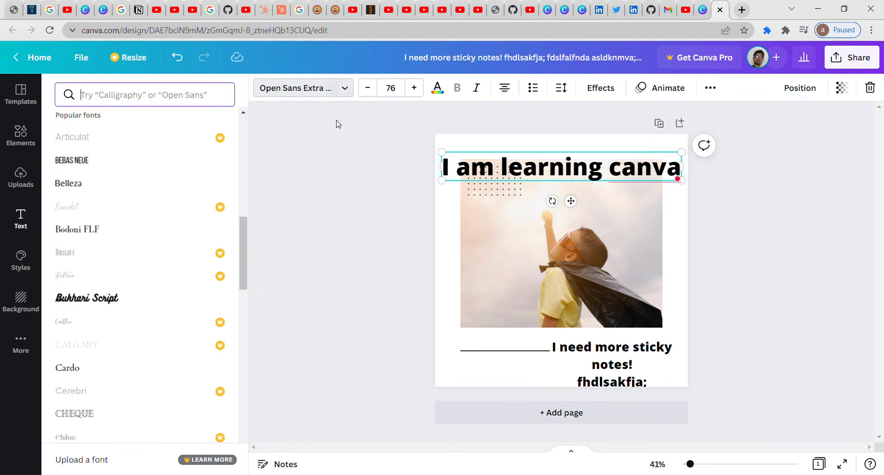
pyautogui.click(154, 229)
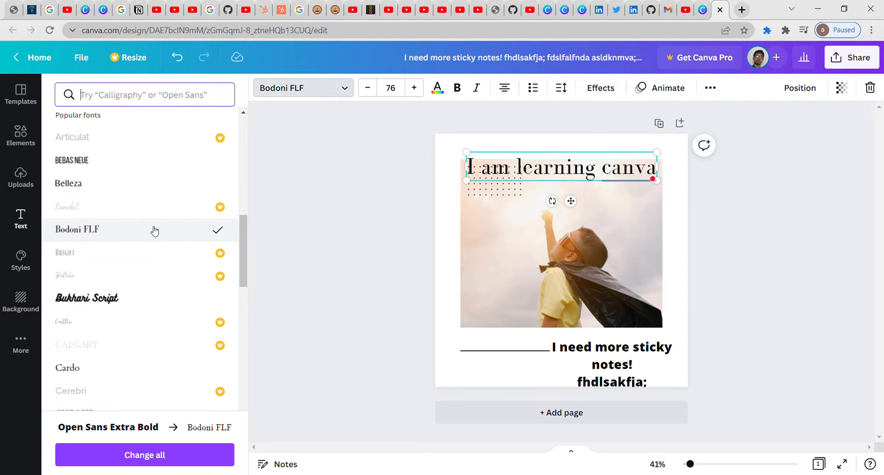
pyautogui.click(415, 92)
pyautogui.click(415, 92)
pyautogui.click(415, 93)
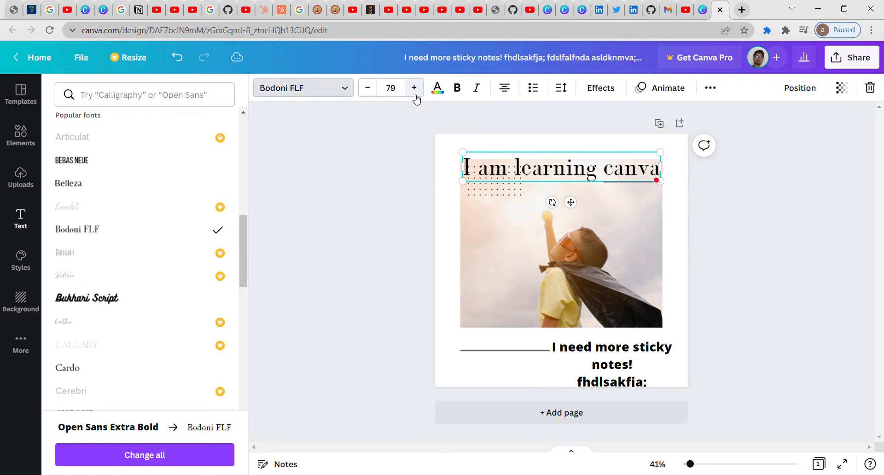
pyautogui.click(414, 92)
pyautogui.click(415, 92)
pyautogui.click(414, 92)
pyautogui.click(415, 92)
pyautogui.click(415, 92)
pyautogui.click(415, 92)
pyautogui.click(415, 92)
pyautogui.click(414, 93)
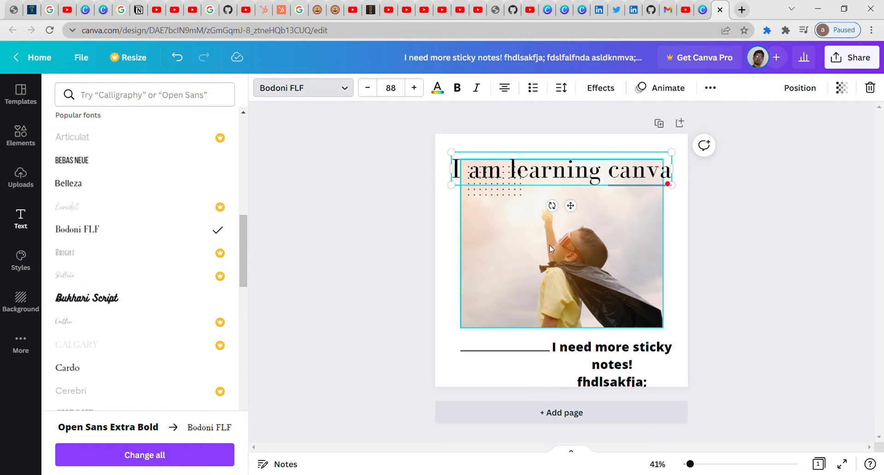
# Step: Delete the caped-child photo and the dotted decoration from the page
pyautogui.rightClick(550, 247)
pyautogui.click(654, 235)
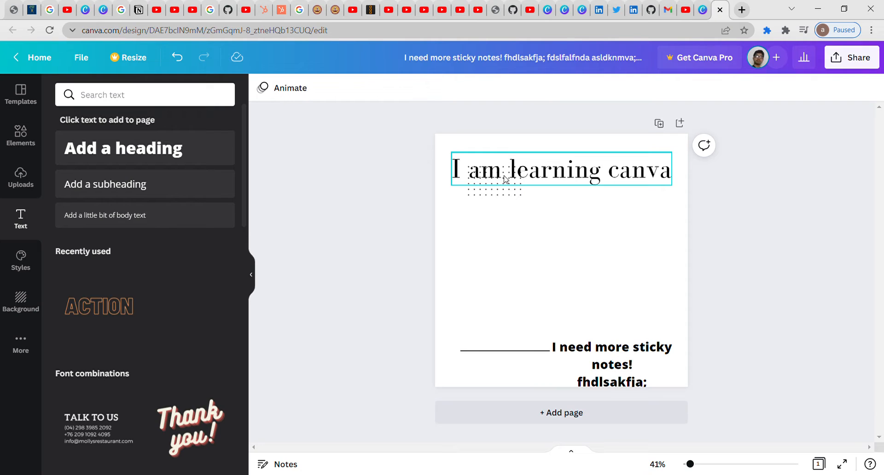
pyautogui.click(497, 199)
pyautogui.rightClick(497, 198)
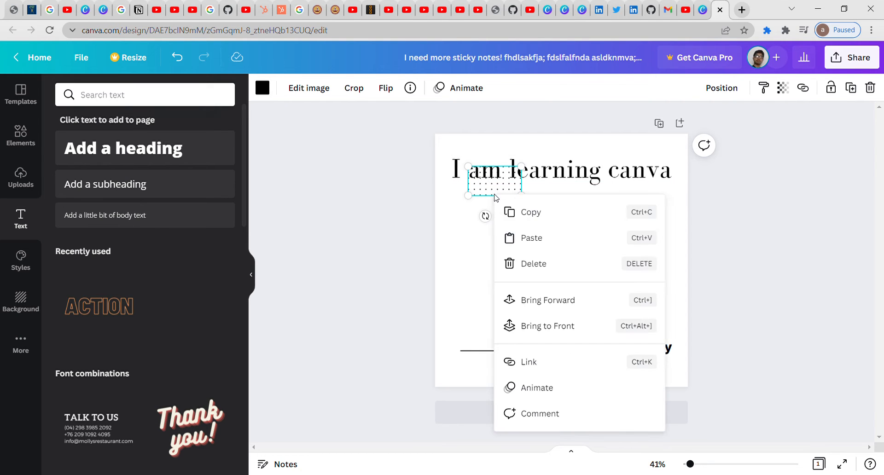
pyautogui.click(534, 258)
# Step: Colour the heading purple
pyautogui.click(505, 176)
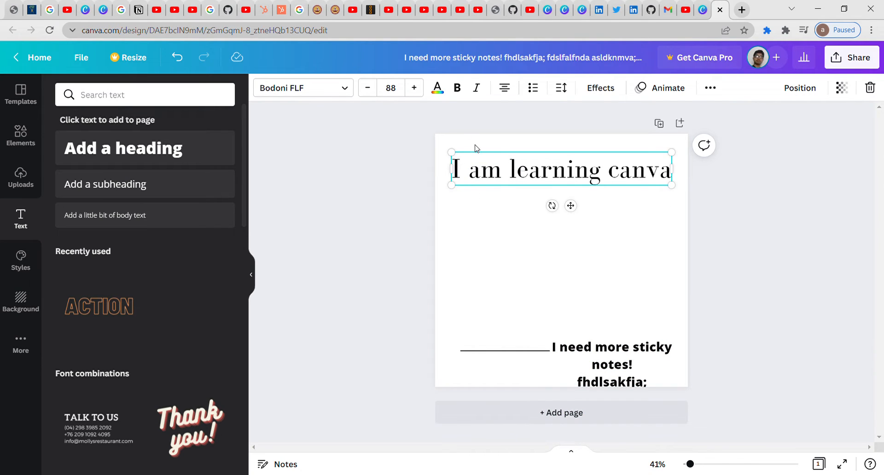
pyautogui.click(439, 92)
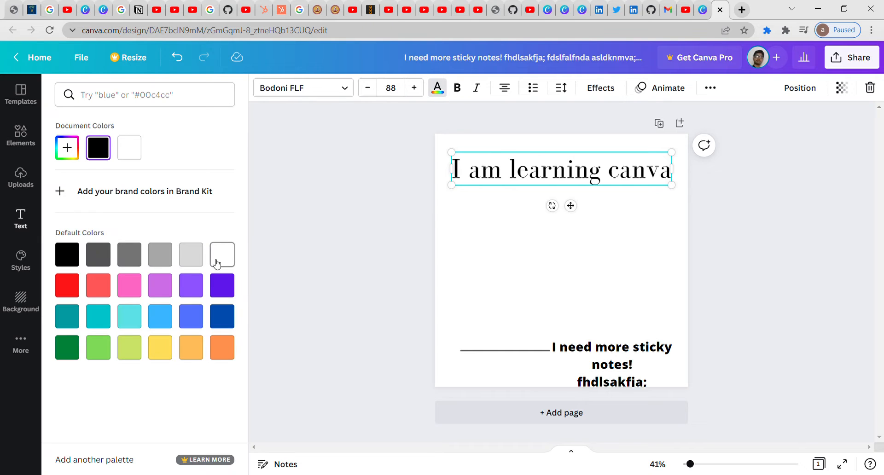
pyautogui.click(193, 295)
# Step: Make the heading royal blue and bold
pyautogui.click(193, 321)
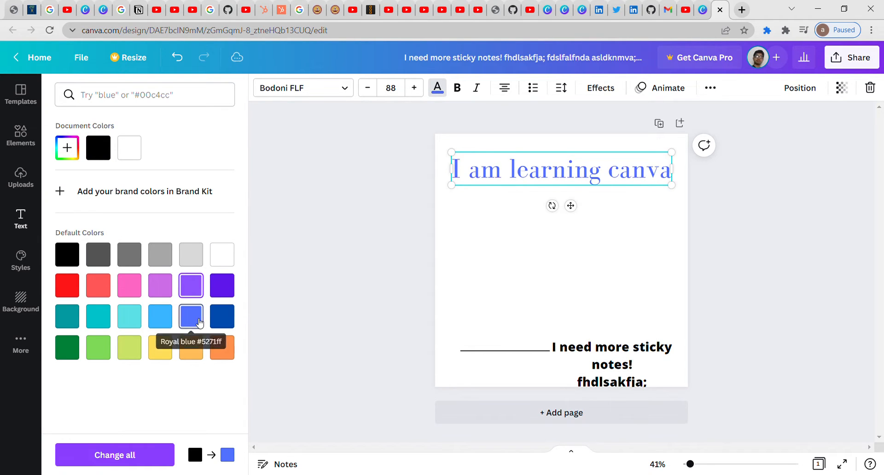
pyautogui.click(458, 90)
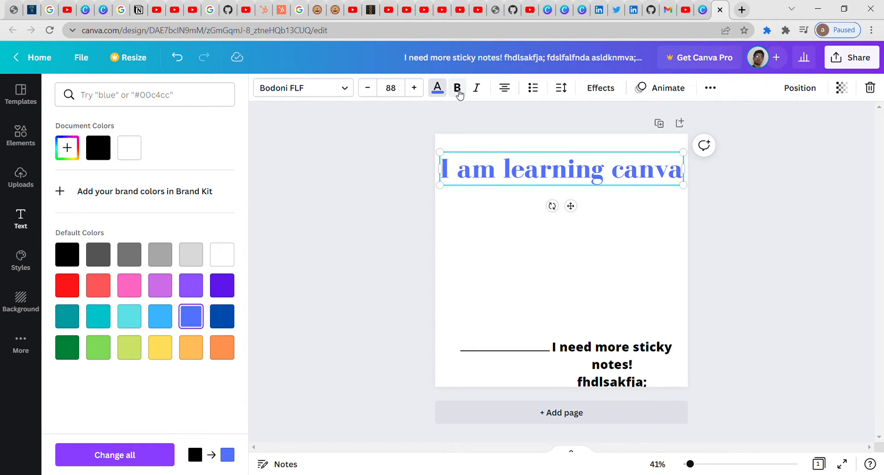
pyautogui.click(325, 205)
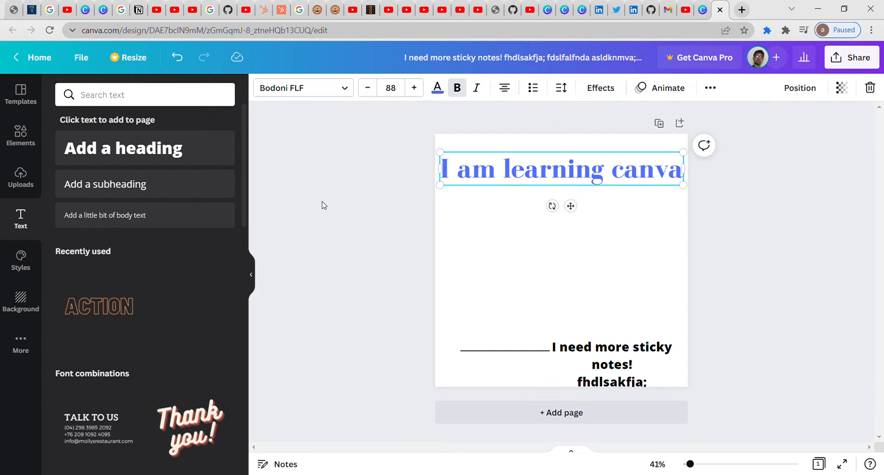
# Step: Add a subheading below the heading reading 'This lesson is being taught by' plus the instructor's name
pyautogui.click(228, 183)
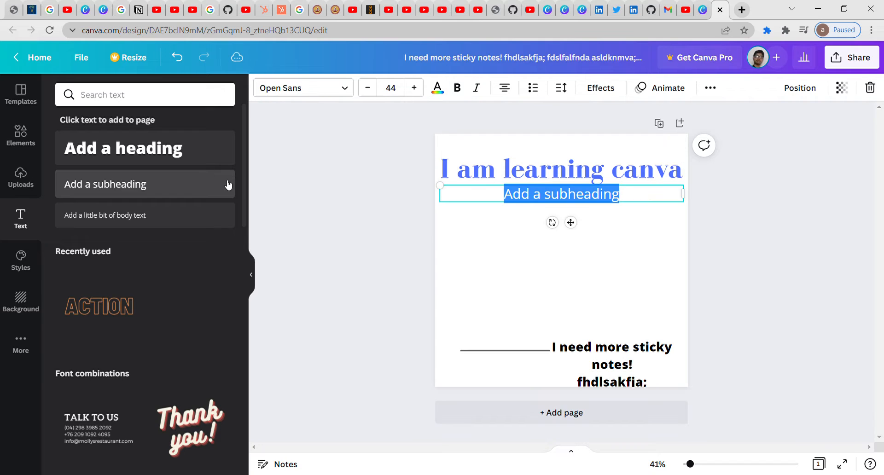
pyautogui.click(541, 194)
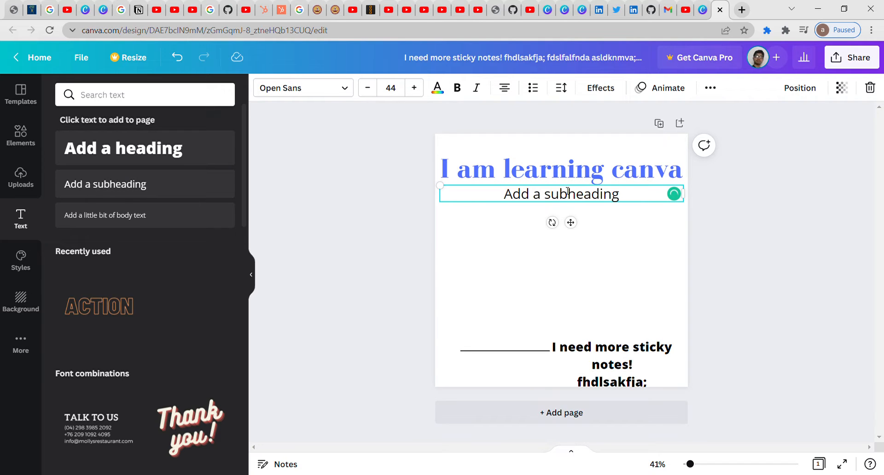
pyautogui.moveTo(568, 190); pyautogui.dragTo(563, 237)
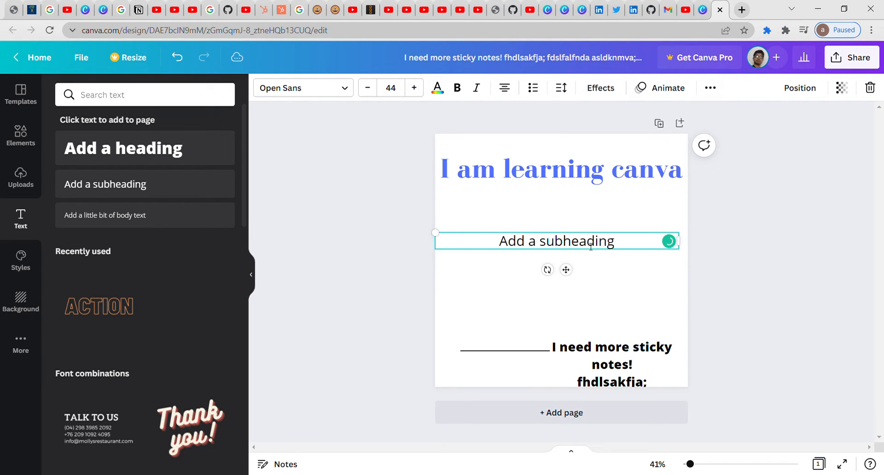
pyautogui.moveTo(616, 245); pyautogui.dragTo(491, 250)
pyautogui.press('BackSpace')
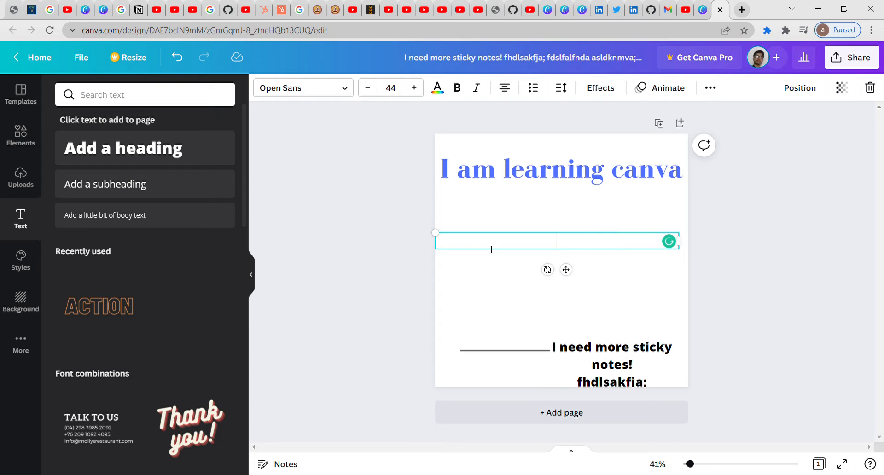
pyautogui.write('This le')
pyautogui.write('ass')
pyautogui.press('BackSpace')
pyautogui.press('BackSpace')
pyautogui.press('BackSpace')
pyautogui.write('sso n is bein')
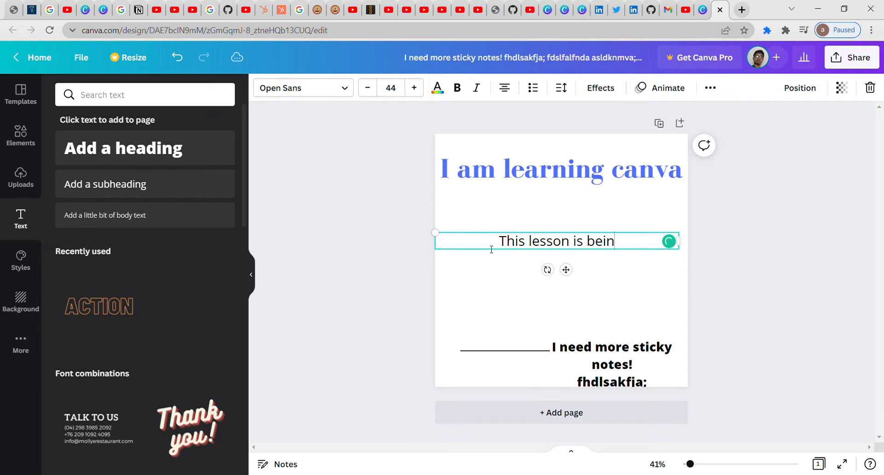
pyautogui.write('g taught b')
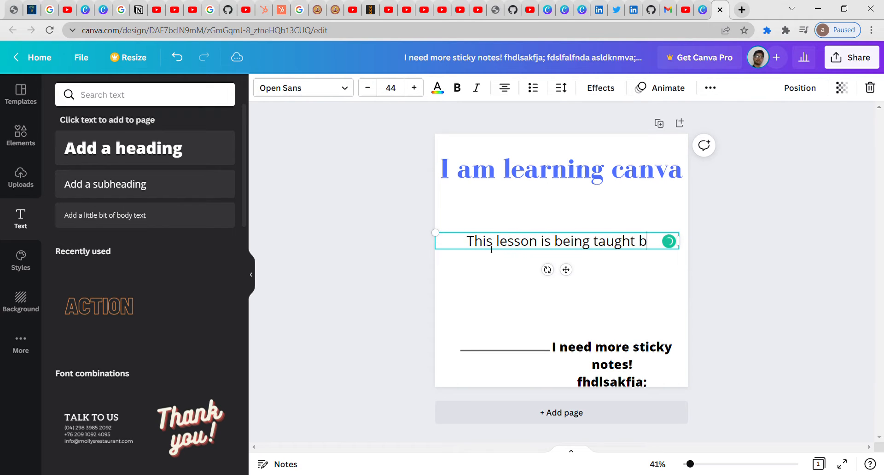
pyautogui.write('y saarthak')
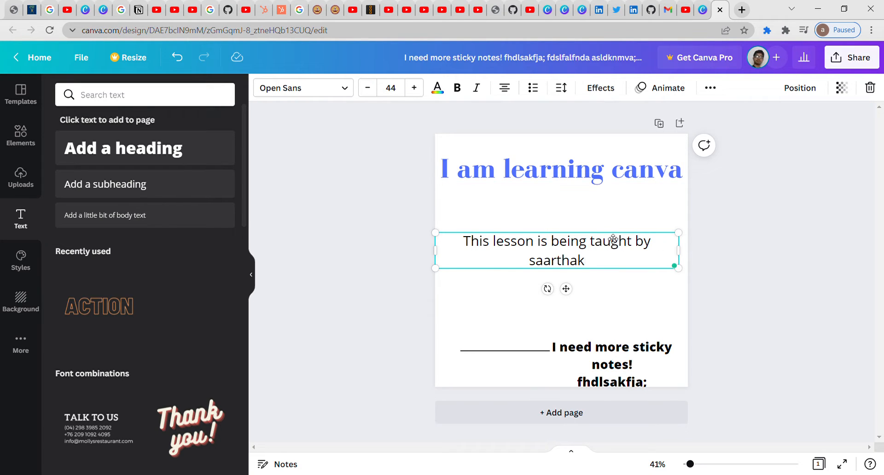
pyautogui.click(758, 200)
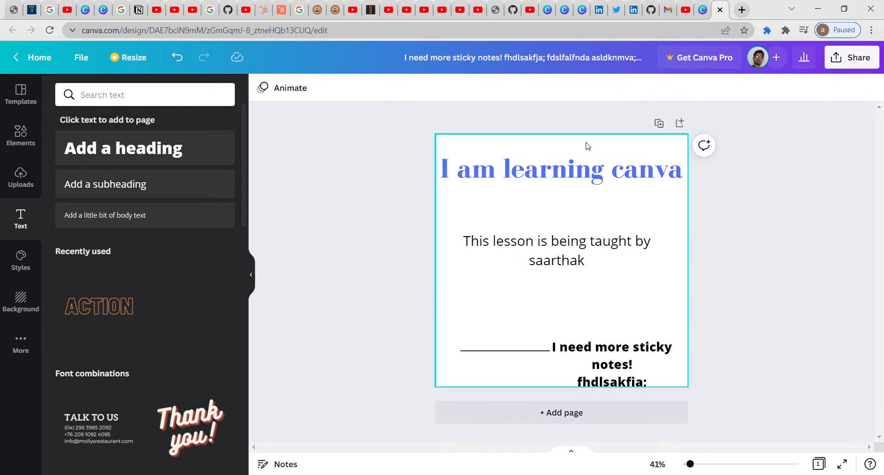
# Step: Copy the heading's text style onto the subheading
pyautogui.click(532, 183)
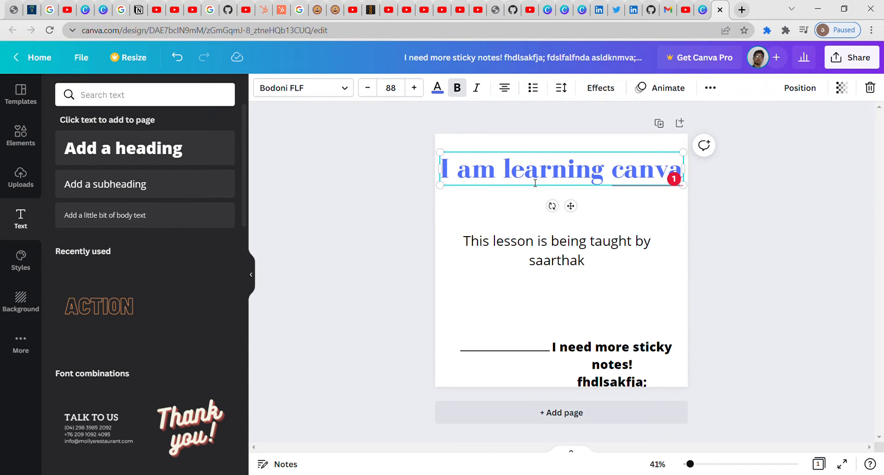
pyautogui.click(711, 89)
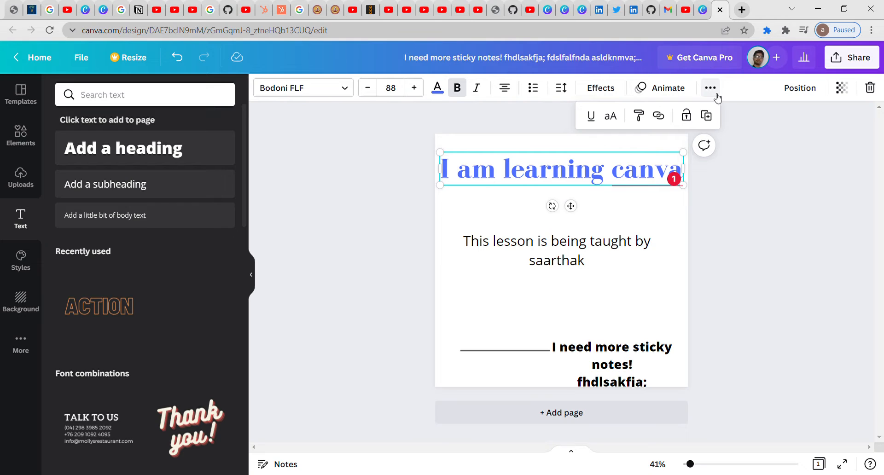
pyautogui.click(639, 116)
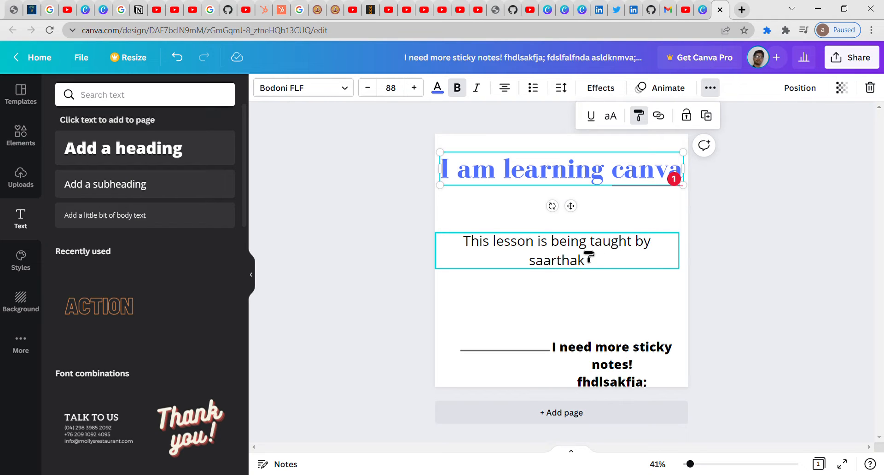
pyautogui.click(610, 256)
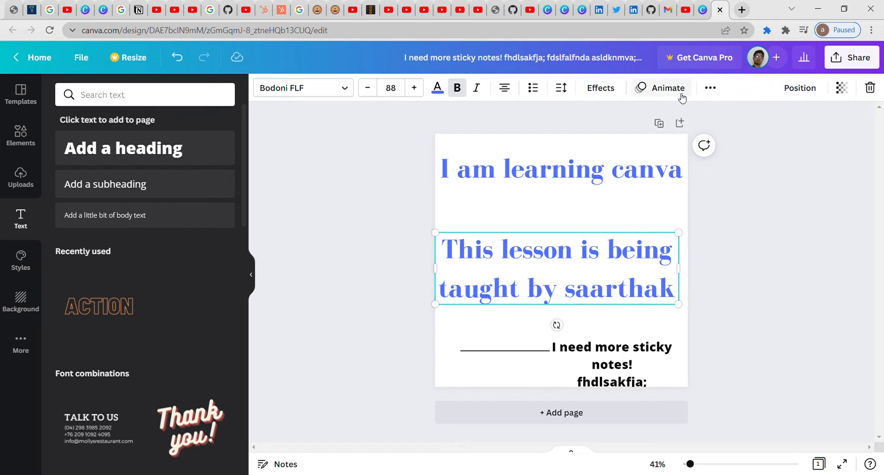
# Step: Try underline and letter-case toggles on the subheading, then revert both
pyautogui.click(710, 87)
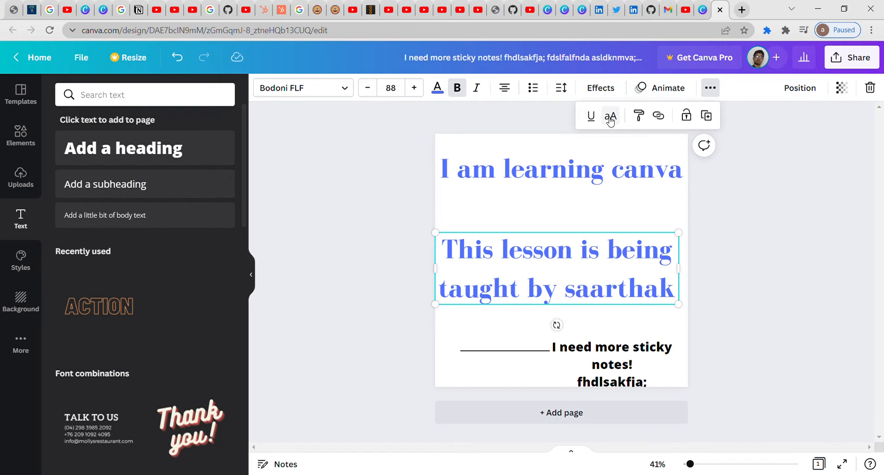
pyautogui.click(593, 117)
pyautogui.click(594, 118)
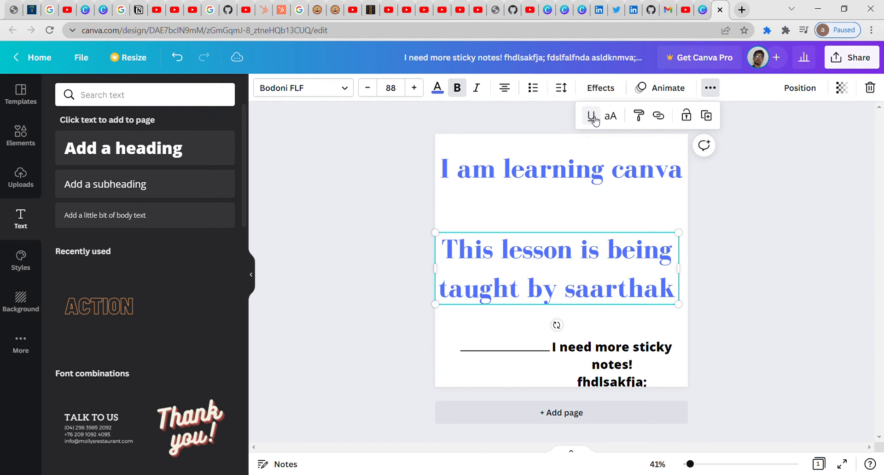
pyautogui.click(610, 118)
pyautogui.click(610, 118)
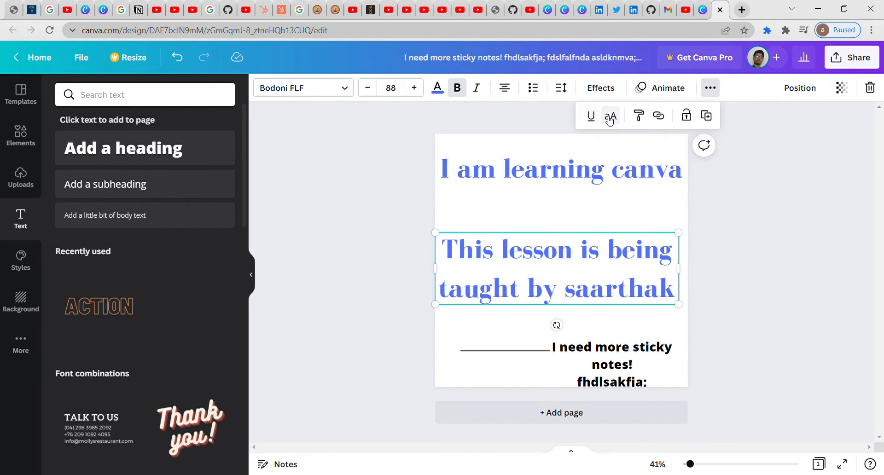
pyautogui.click(610, 118)
pyautogui.click(610, 119)
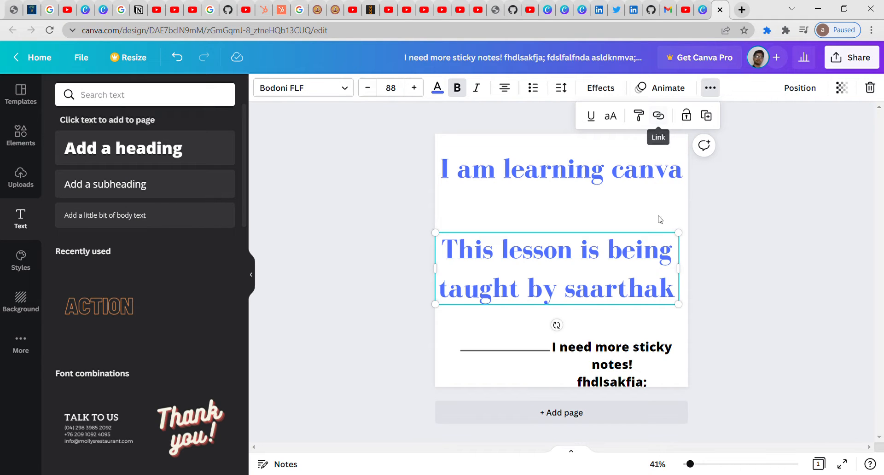
pyautogui.click(668, 297)
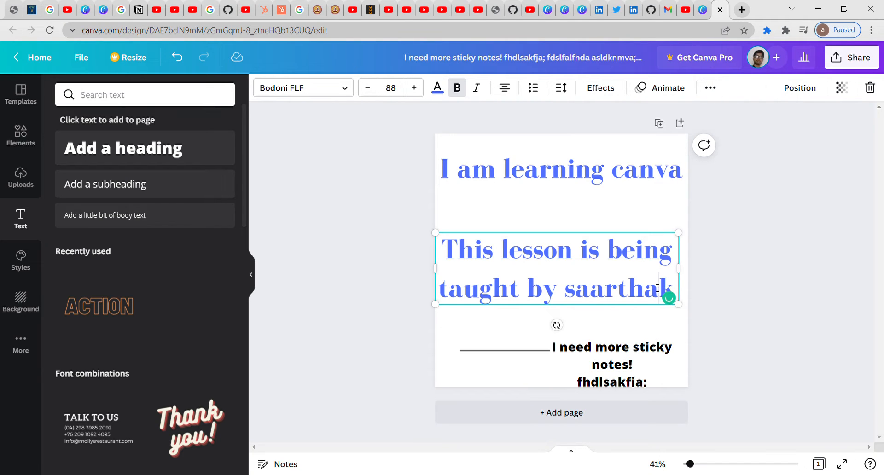
# Step: Clear the subheading text, accidentally shift all elements, then undo to restore everything
pyautogui.hotkey('ctrl', 'a')
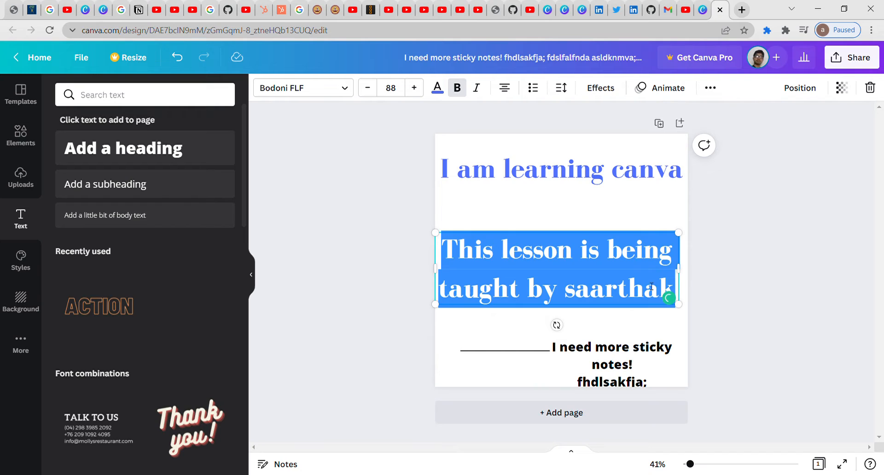
pyautogui.press('BackSpace')
pyautogui.click(621, 169)
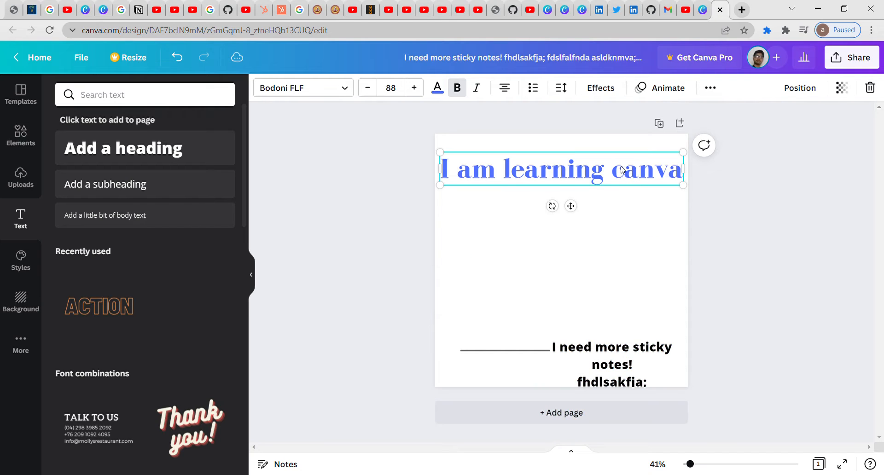
pyautogui.hotkey('ctrl', 'a')
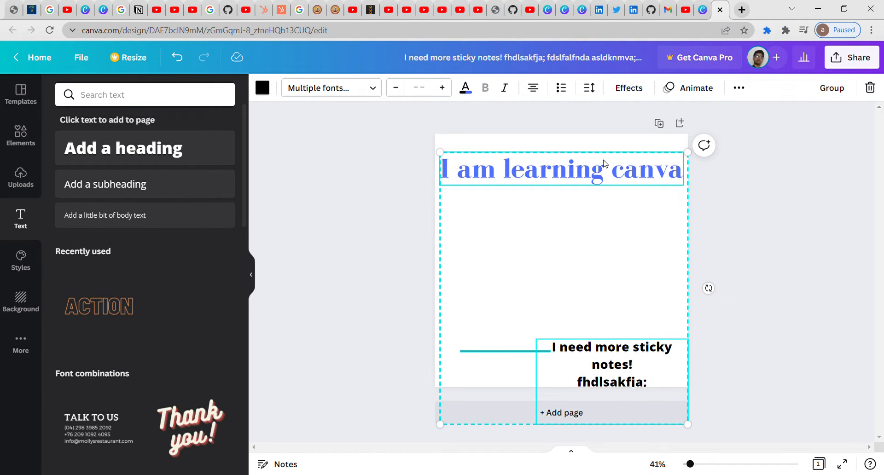
pyautogui.moveTo(598, 165); pyautogui.dragTo(597, 172)
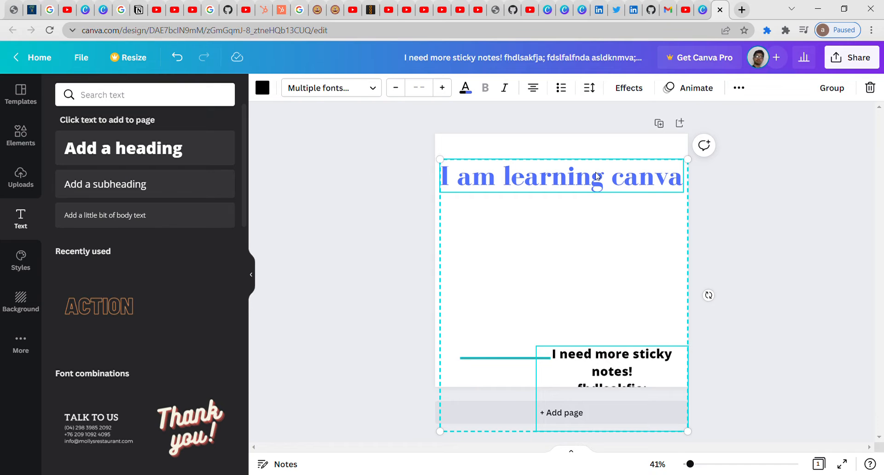
pyautogui.hotkey('ctrl', 'z')
pyautogui.hotkey('ctrl', 'z')
pyautogui.hotkey('ctrl', 'z')
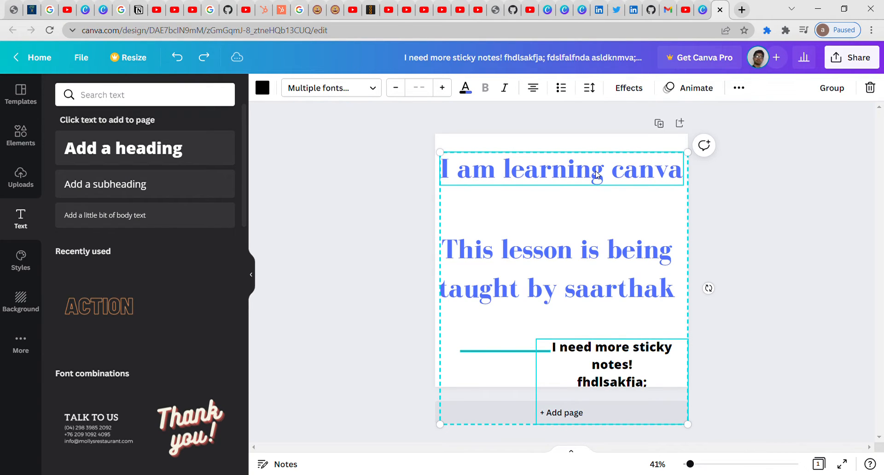
# Step: Replace the subheading text with 'Follow', the instructor's name, and 'On Twitter'
pyautogui.click(571, 260)
pyautogui.doubleClick(574, 260)
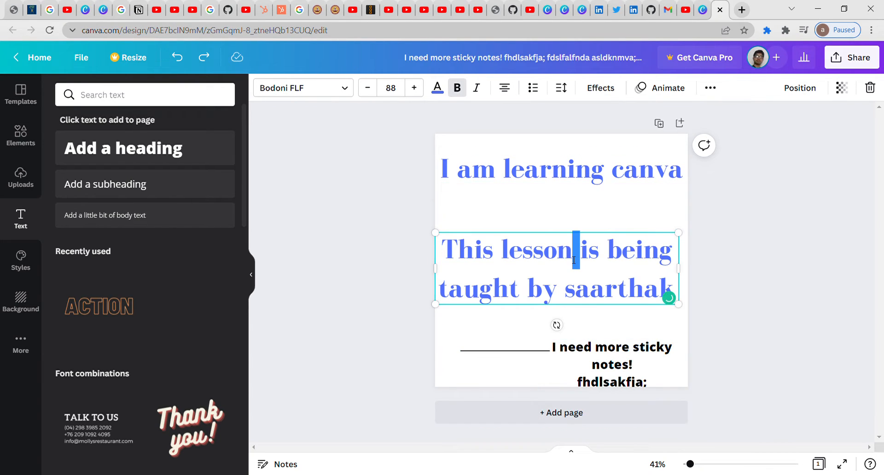
pyautogui.hotkey('ctrl', 'a')
pyautogui.press('BackSpace')
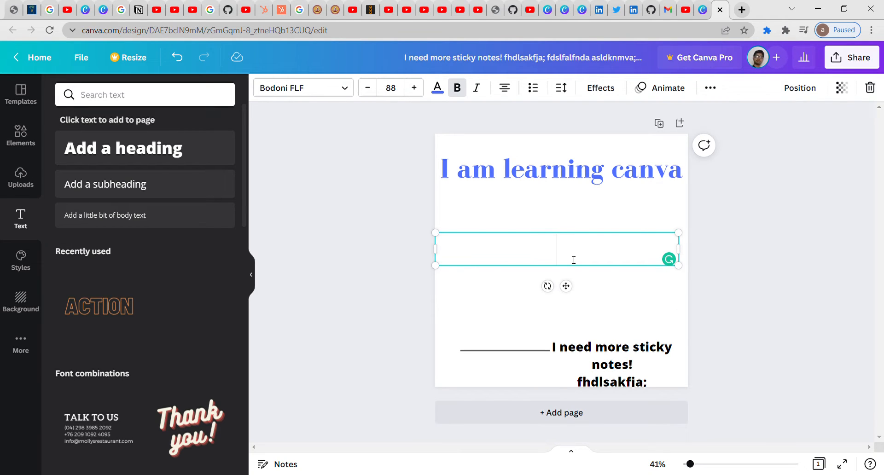
pyautogui.write('Follow s')
pyautogui.press('BackSpace')
pyautogui.write('S')
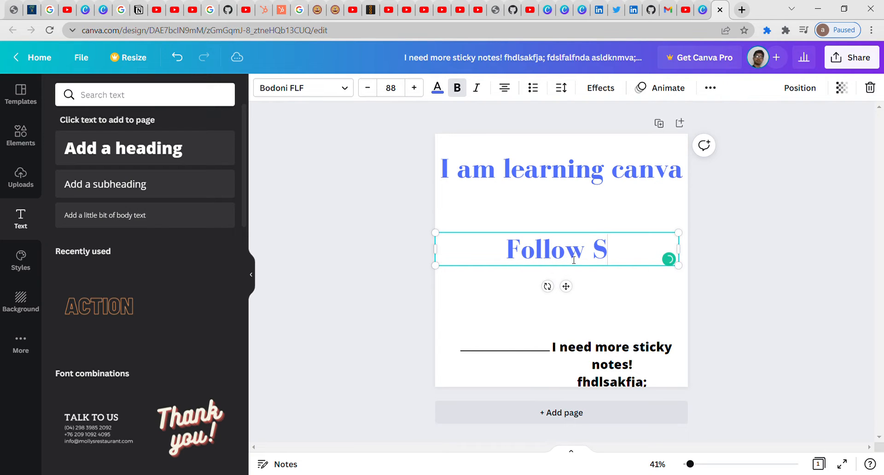
pyautogui.write('aarthak O')
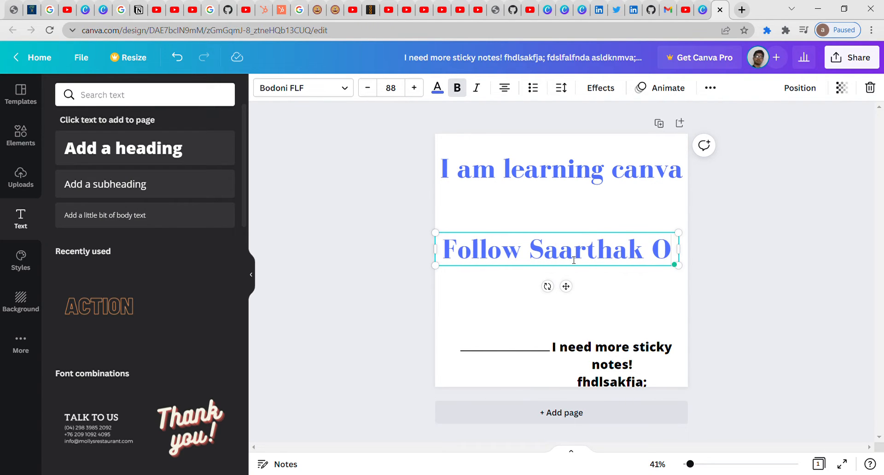
pyautogui.write('n T')
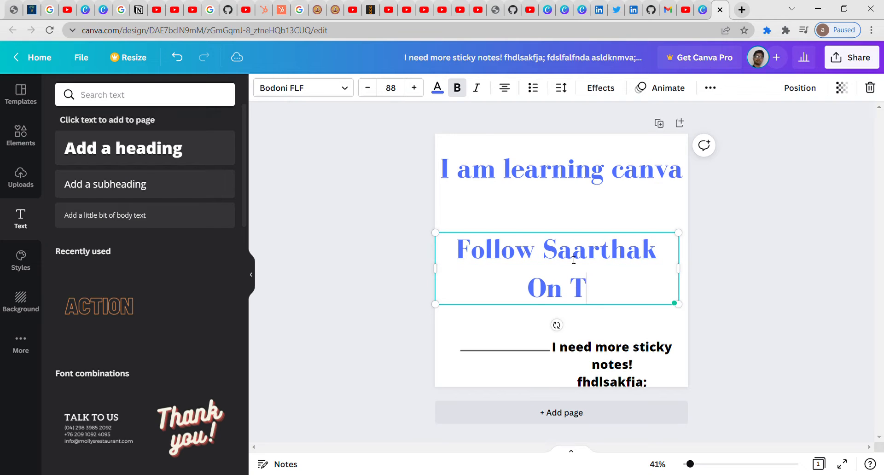
pyautogui.write('witter')
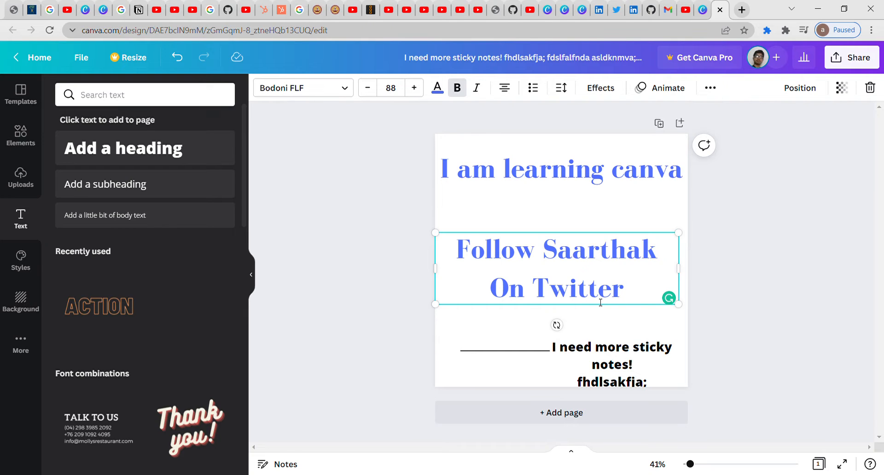
# Step: Select 'Twitter' in the Follow On Twitter heading and bring up its link entry box from the … menu
pyautogui.moveTo(626, 288); pyautogui.dragTo(544, 296)
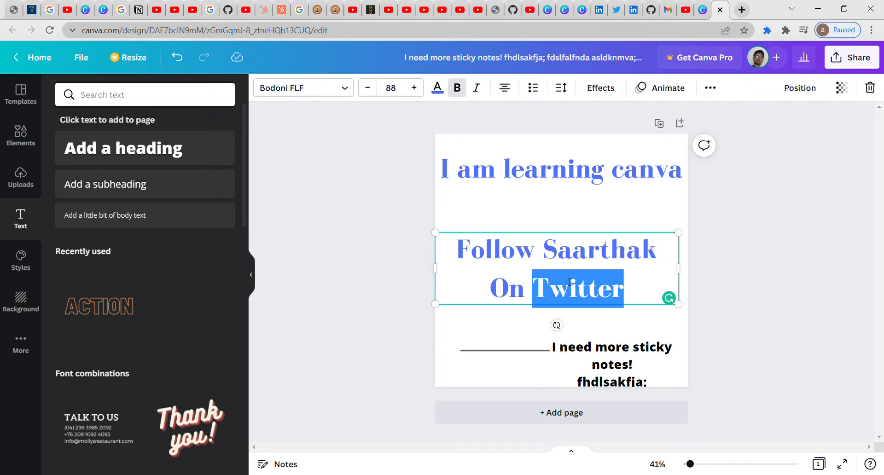
pyautogui.click(715, 88)
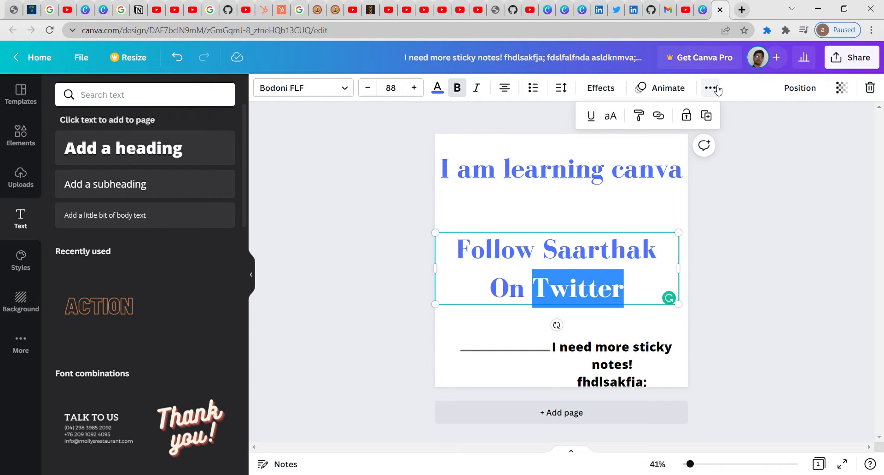
pyautogui.click(665, 119)
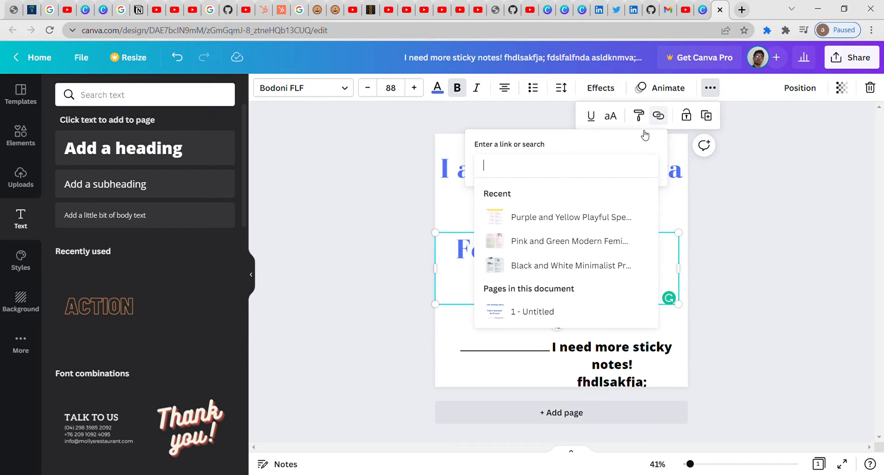
# Step: In a new Chrome tab, search for the creator's Twitter profile and open it
pyautogui.click(741, 10)
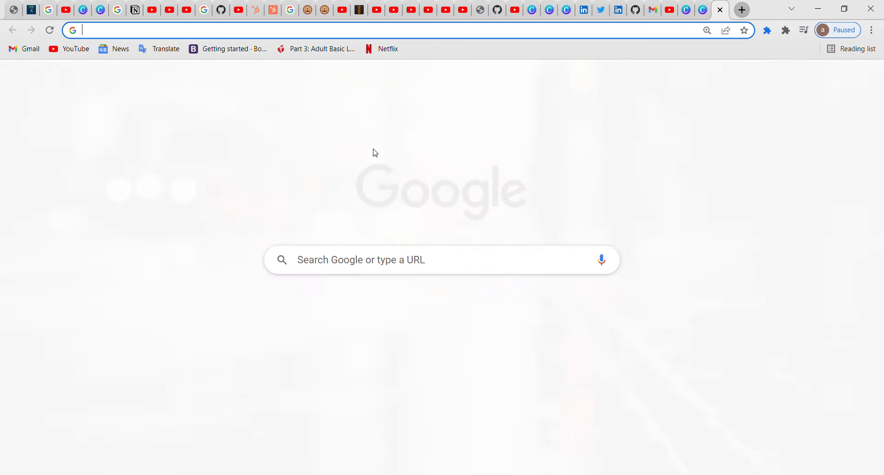
pyautogui.write('saarthak t')
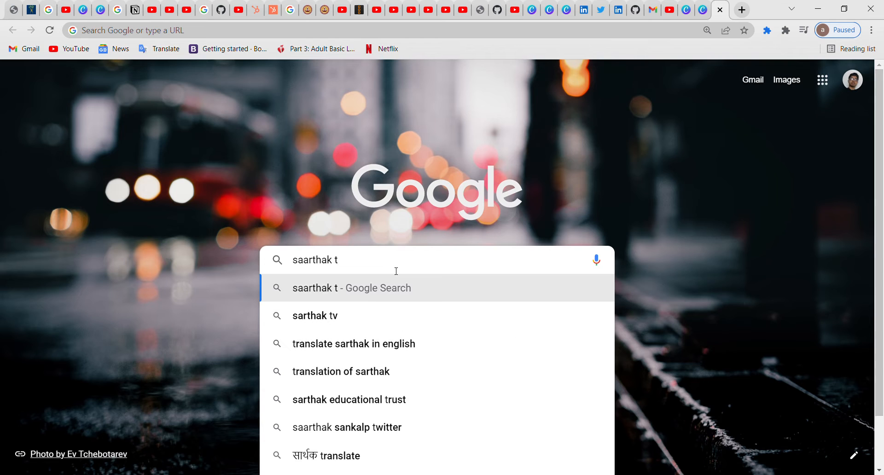
pyautogui.press('BackSpace')
pyautogui.write('maini twitter')
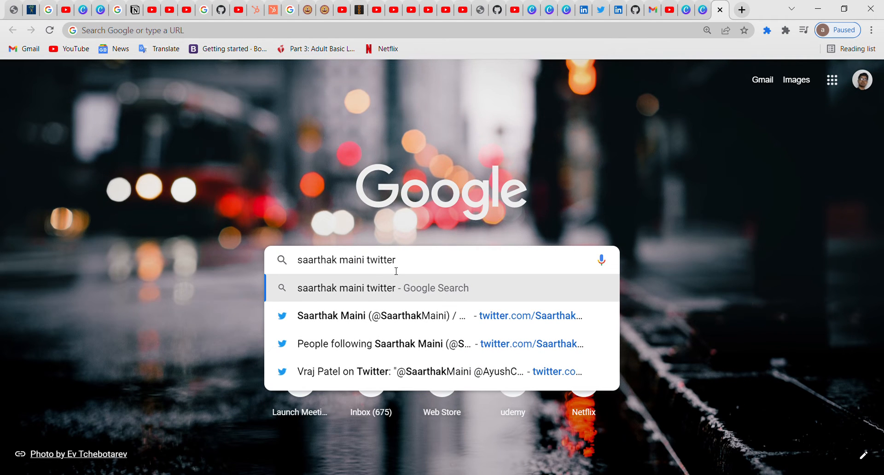
pyautogui.click(395, 311)
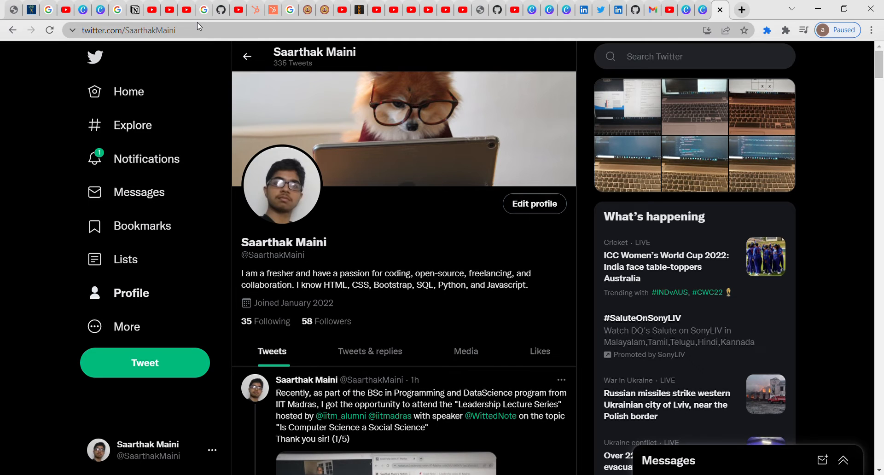
# Step: Copy the Twitter profile's address and close its tab to return to Canva
pyautogui.click(197, 23)
pyautogui.hotkey('ctrl', 'c')
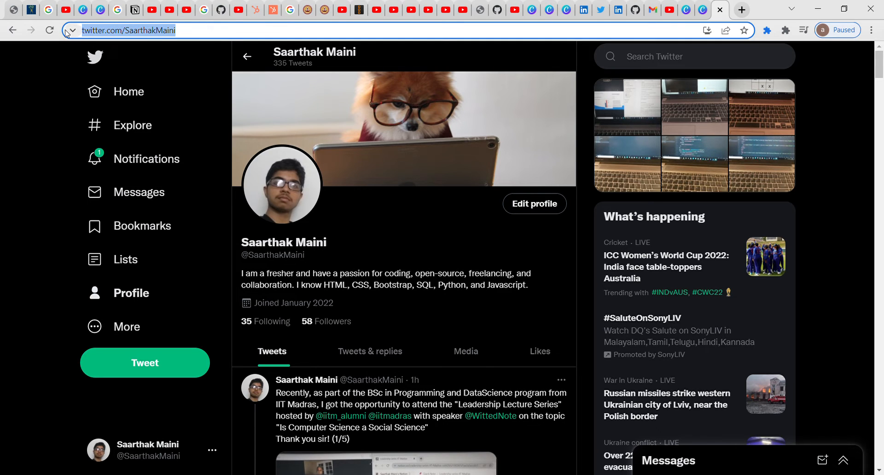
pyautogui.click(703, 10)
pyautogui.click(725, 9)
pyautogui.click(728, 10)
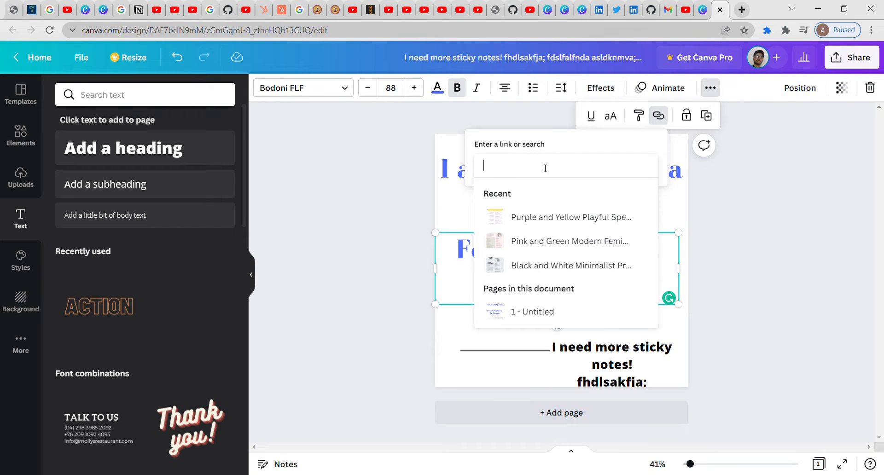
# Step: Paste the copied Twitter profile URL as the link for 'Twitter' and deselect the text
pyautogui.hotkey('ctrl', 'v')
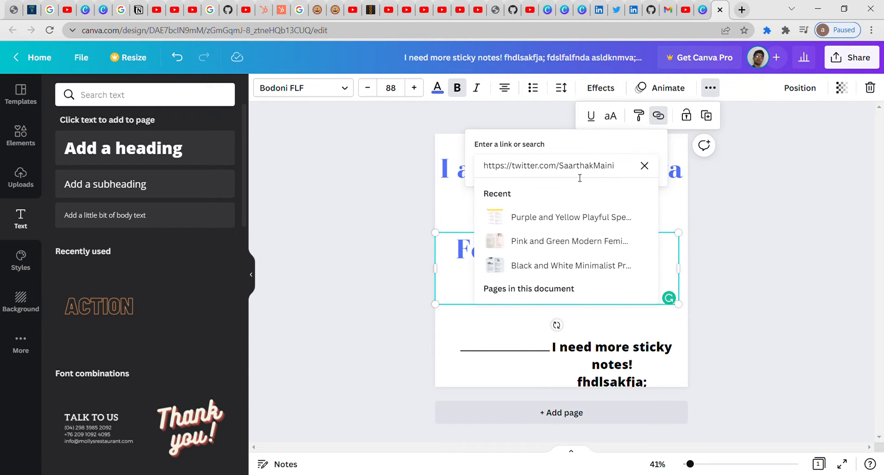
pyautogui.press('Return')
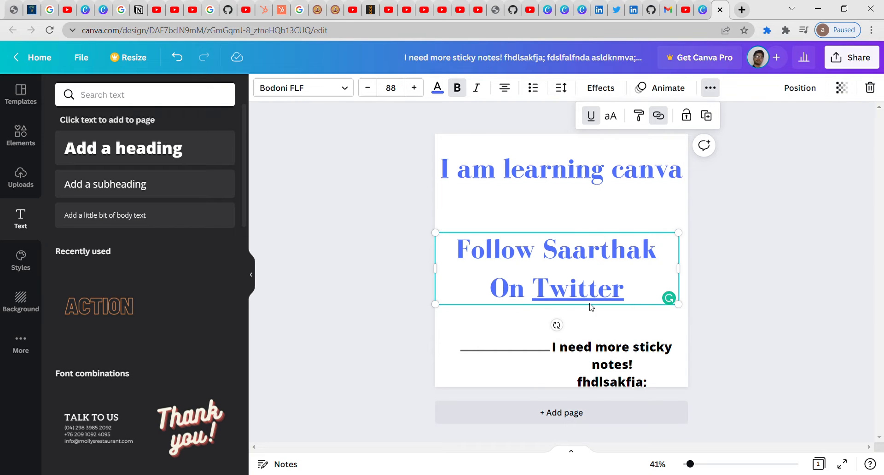
pyautogui.click(757, 260)
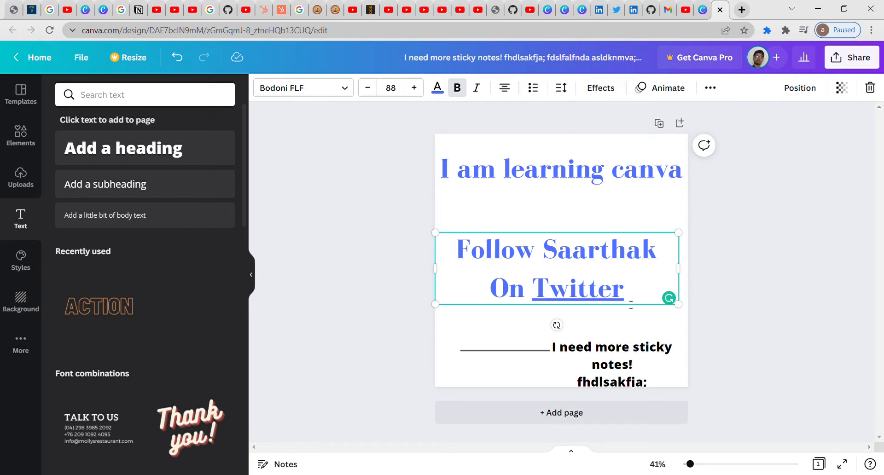
pyautogui.click(721, 289)
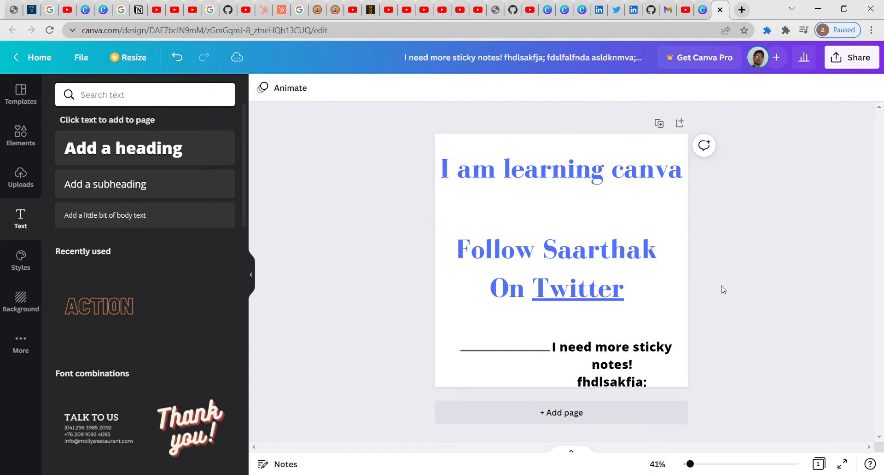
# Step: Reselect the heading and the word Twitter to confirm it is now underlined
pyautogui.click(595, 295)
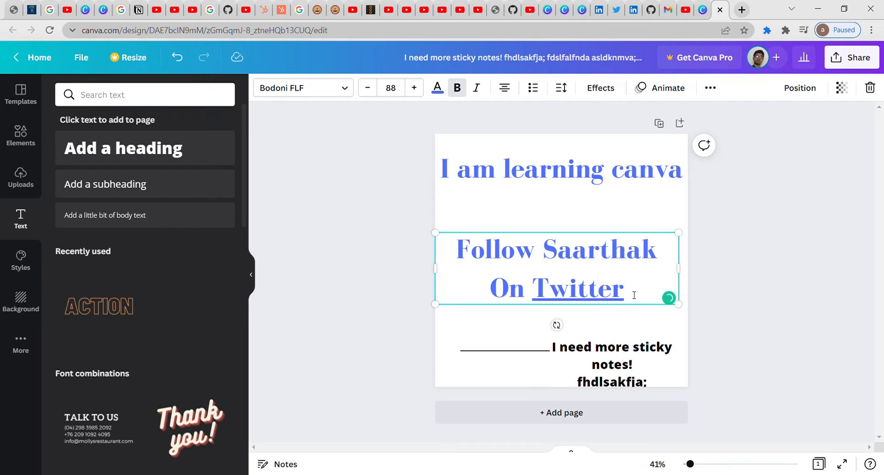
pyautogui.click(800, 263)
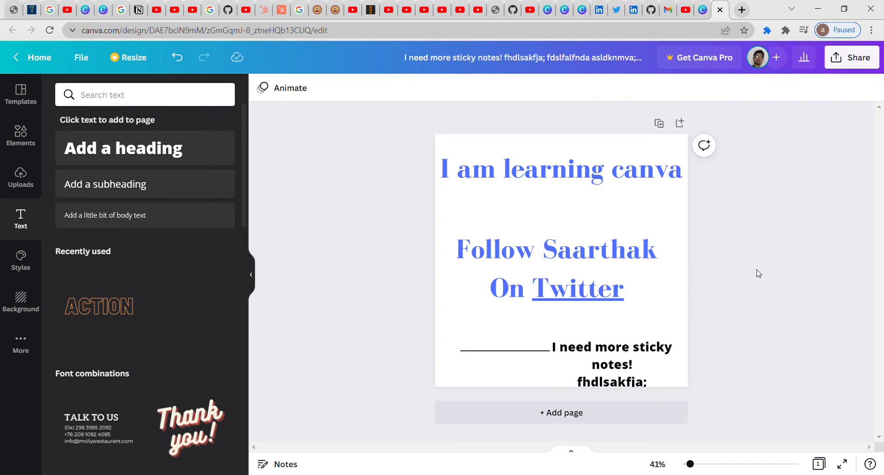
pyautogui.click(571, 296)
pyautogui.doubleClick(571, 296)
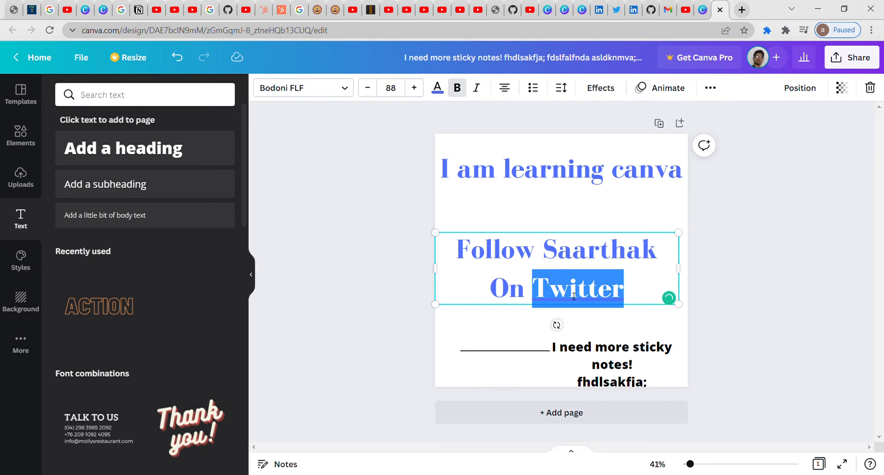
pyautogui.click(771, 263)
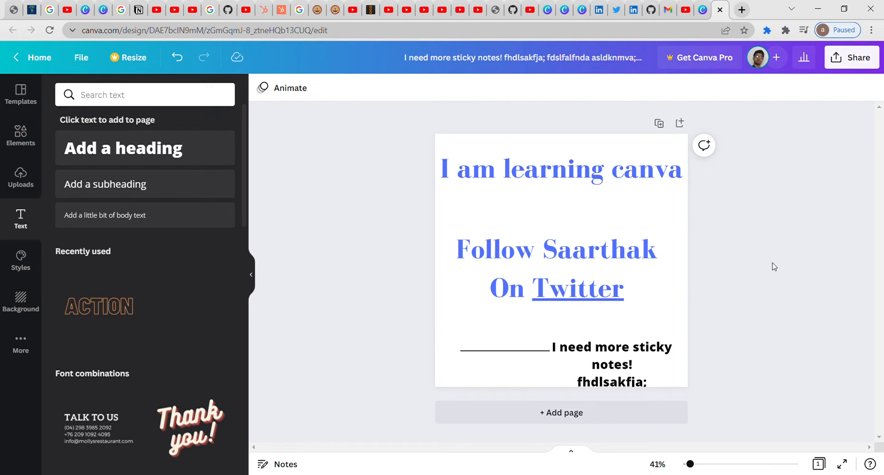
pyautogui.click(607, 298)
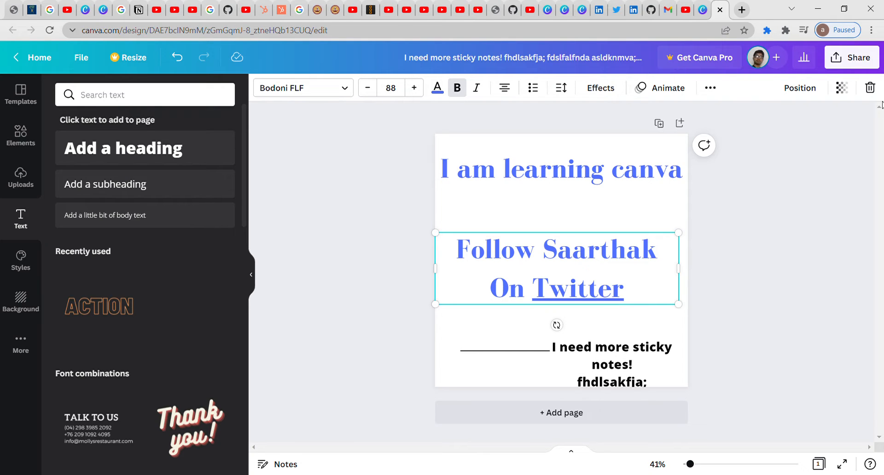
pyautogui.click(876, 60)
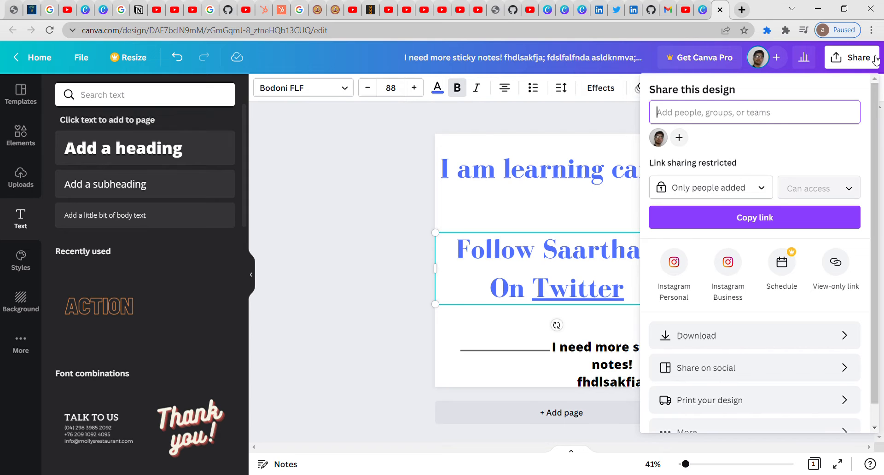
pyautogui.click(850, 336)
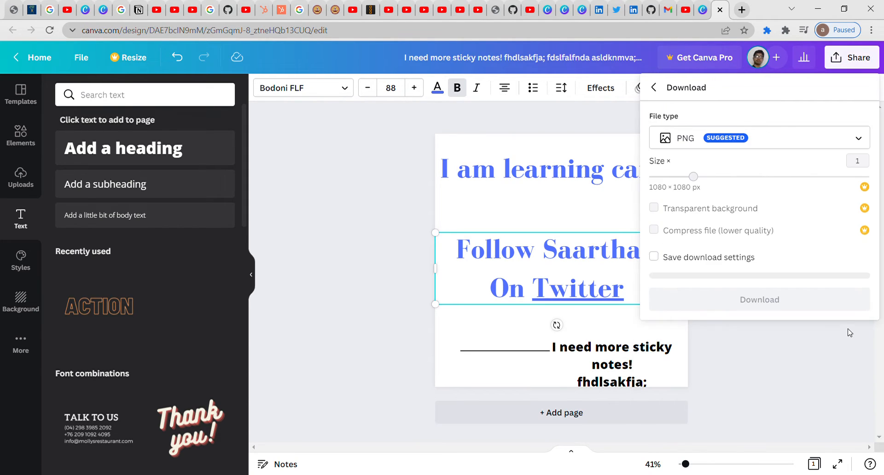
pyautogui.click(760, 145)
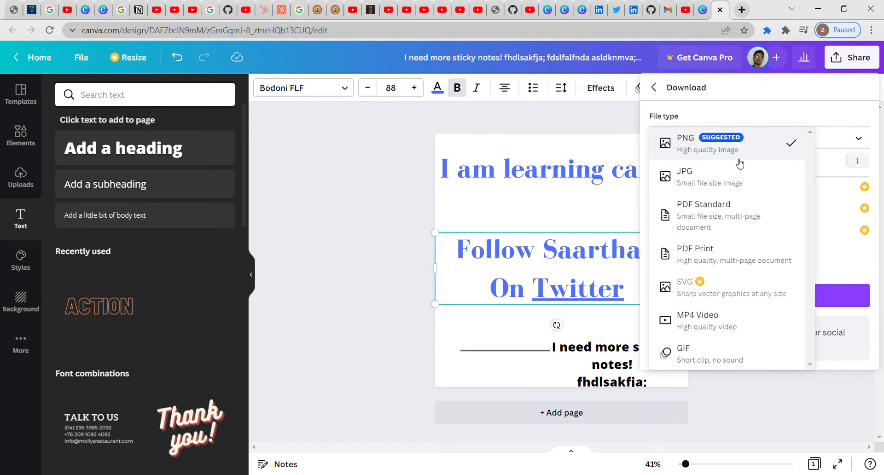
pyautogui.click(708, 219)
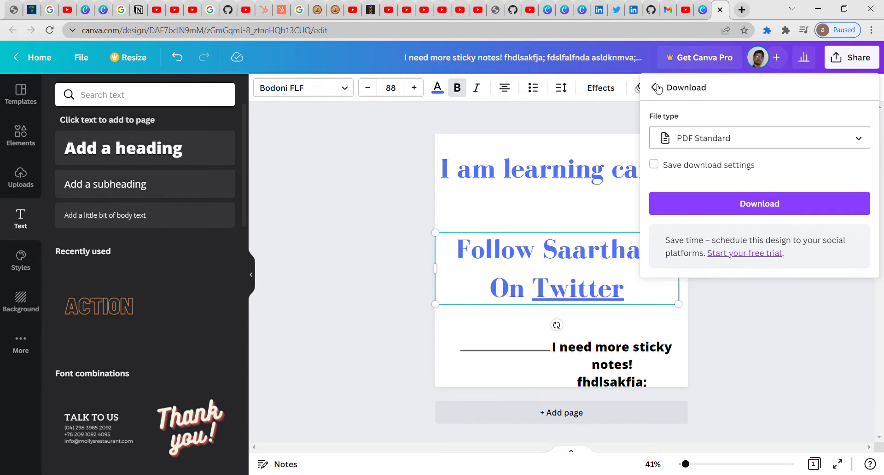
pyautogui.click(657, 88)
pyautogui.click(597, 123)
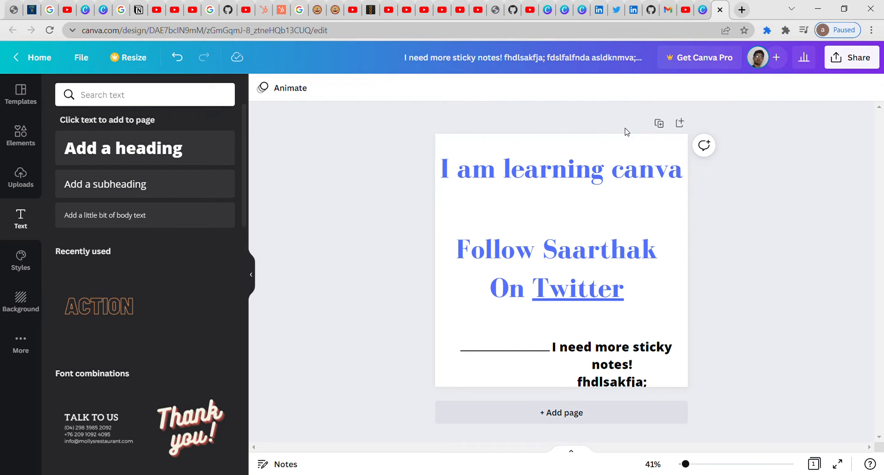
# Step: Apply the green Ramadan to-do list Instagram template from Recently used, keeping the existing text
pyautogui.click(529, 182)
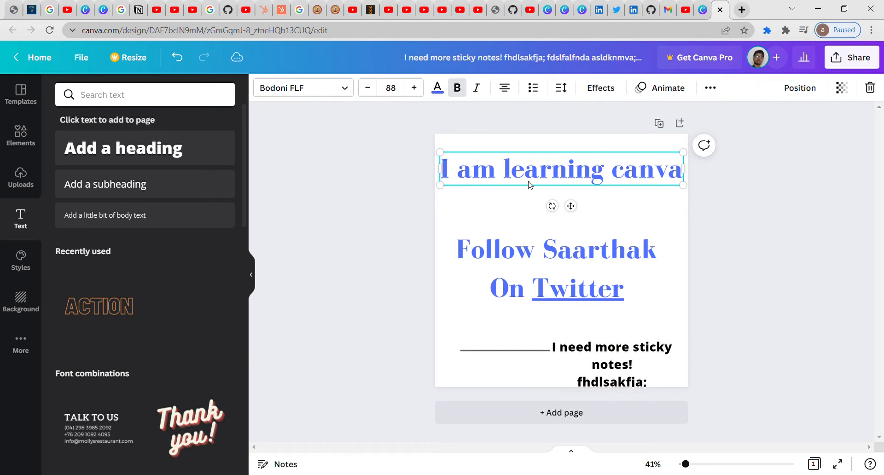
pyautogui.click(716, 88)
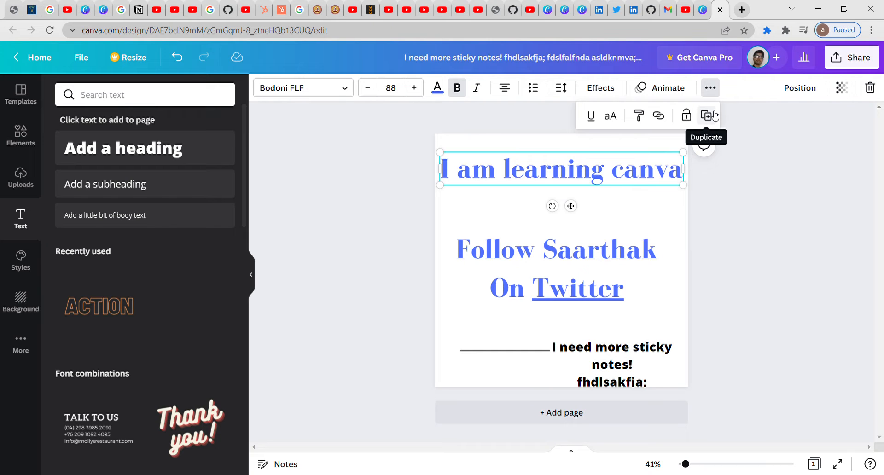
pyautogui.click(21, 94)
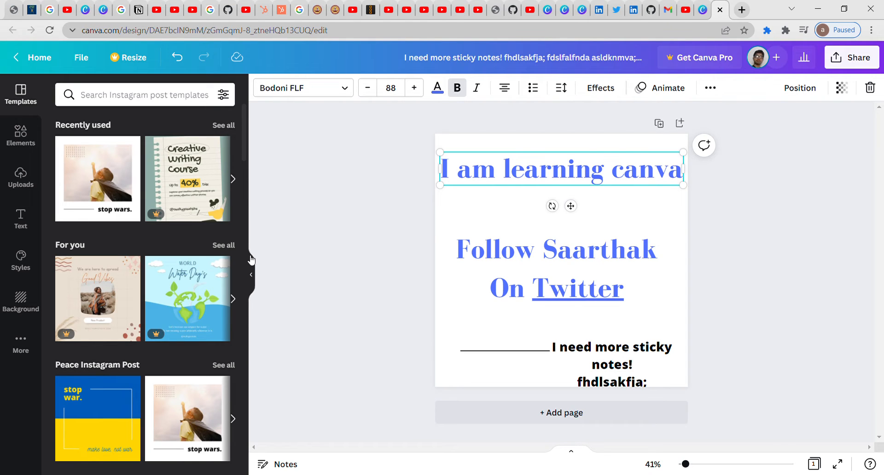
pyautogui.click(233, 179)
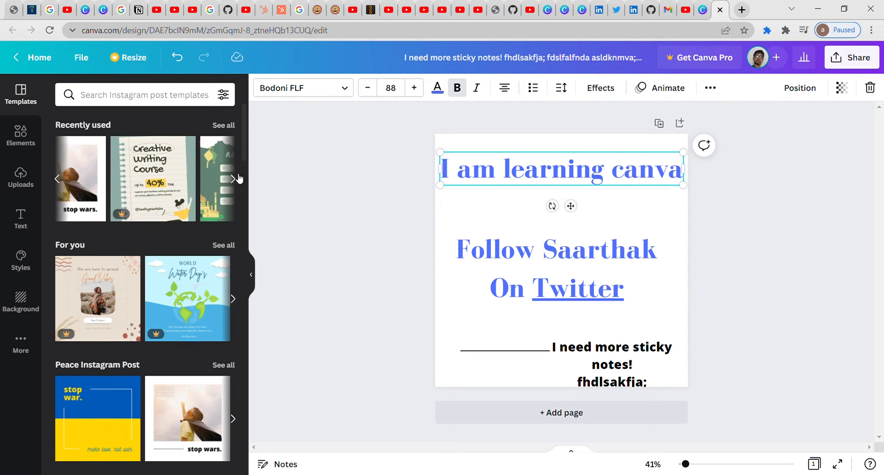
pyautogui.click(95, 177)
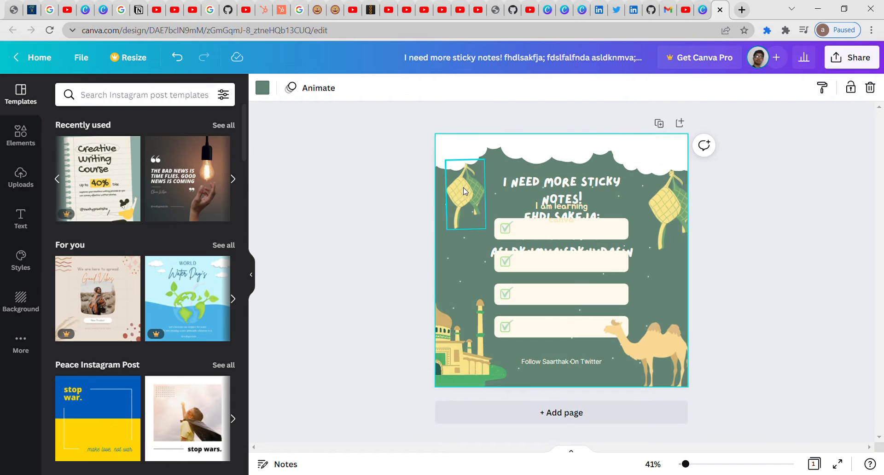
# Step: Drag a cloud piece to the left middle and nudge the 'I NEED MORE STICKY NOTES!' heading right
pyautogui.moveTo(626, 158); pyautogui.dragTo(468, 244)
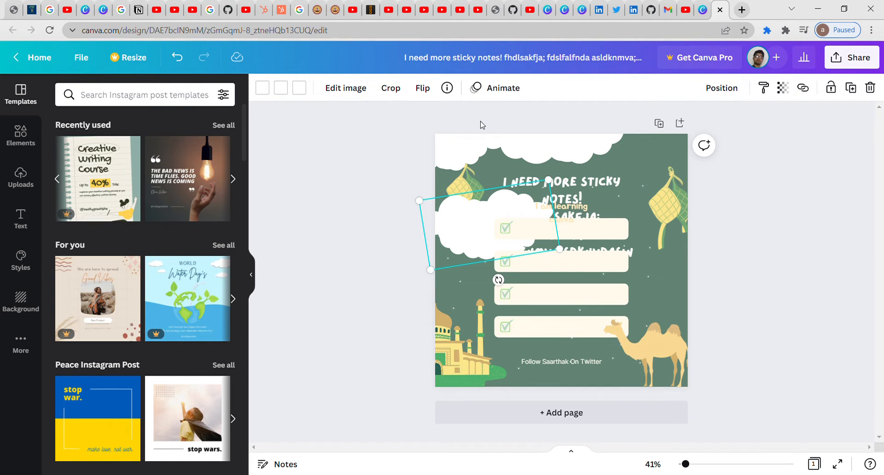
pyautogui.click(578, 194)
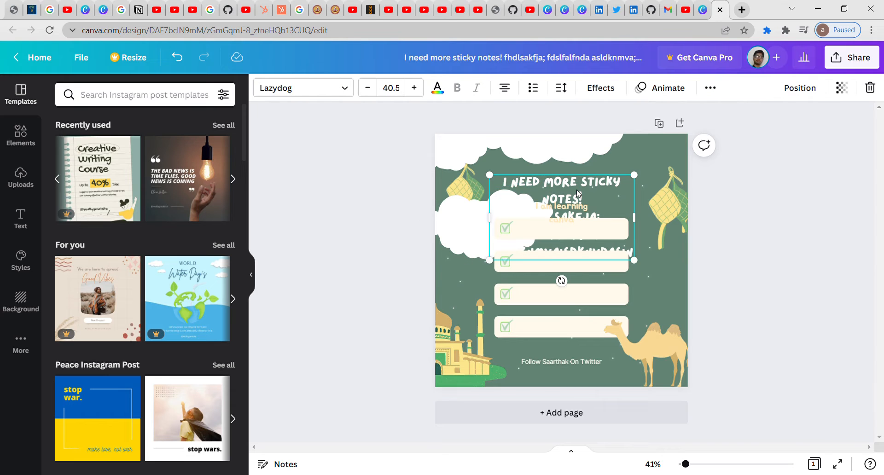
pyautogui.moveTo(577, 192); pyautogui.dragTo(592, 182)
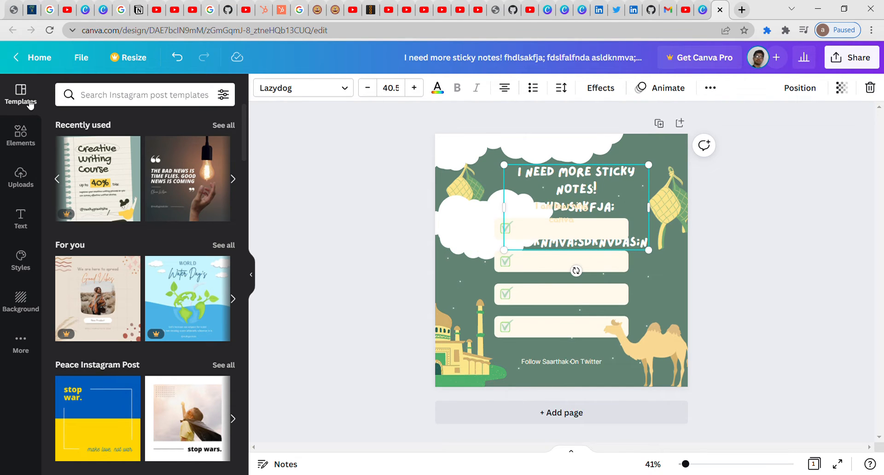
# Step: Apply the blue-and-yellow 'stop war' template and move the sticky-notes text into the blue area
pyautogui.scroll(-5, 243, 141)
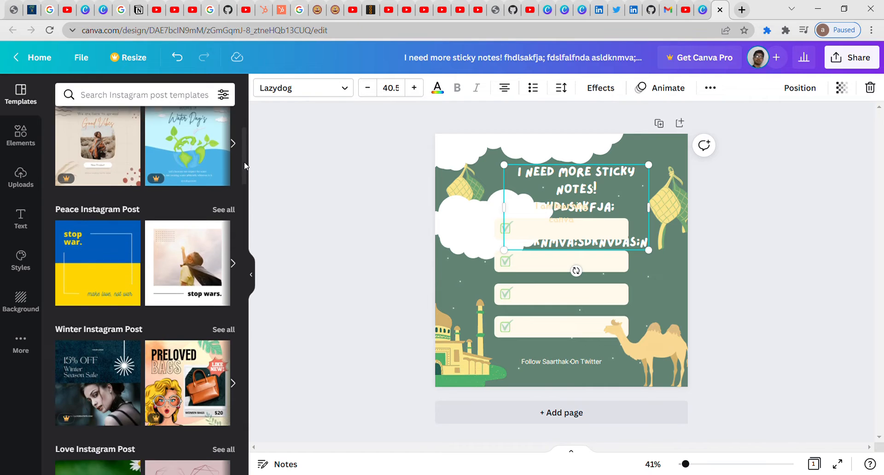
pyautogui.scroll(5, 243, 141)
pyautogui.scroll(-4, 246, 145)
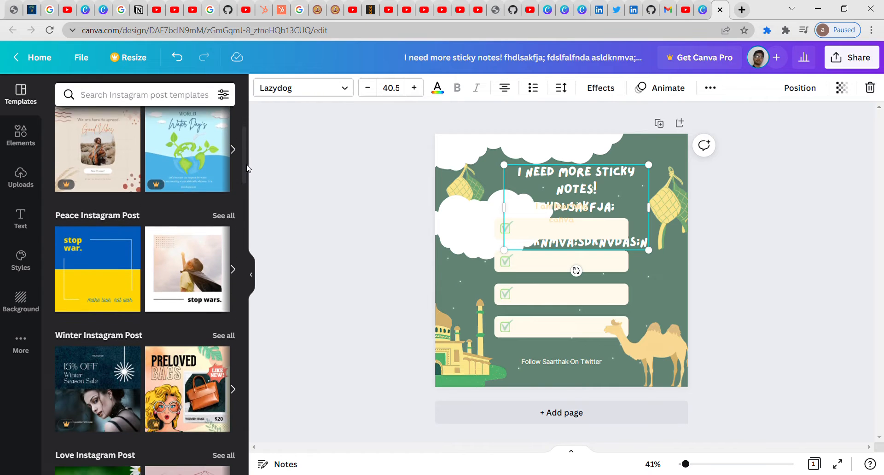
pyautogui.click(87, 252)
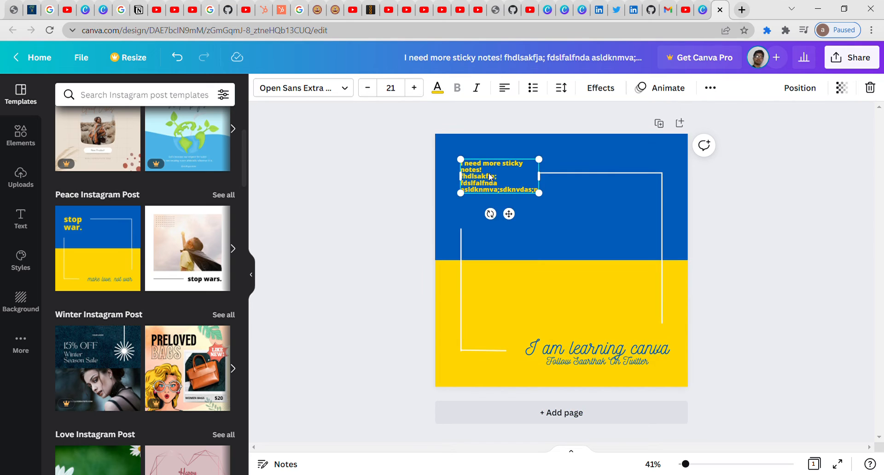
pyautogui.moveTo(490, 176); pyautogui.dragTo(527, 215)
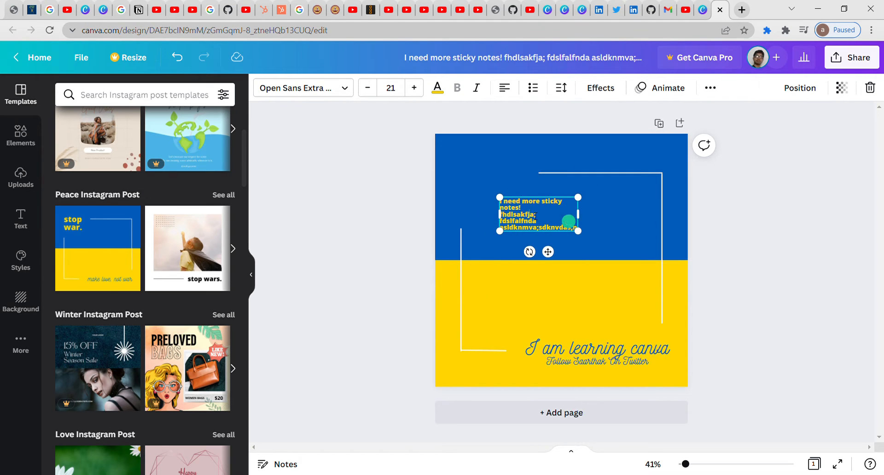
# Step: Duplicate the sticky-notes text block several times from the … menu
pyautogui.click(711, 89)
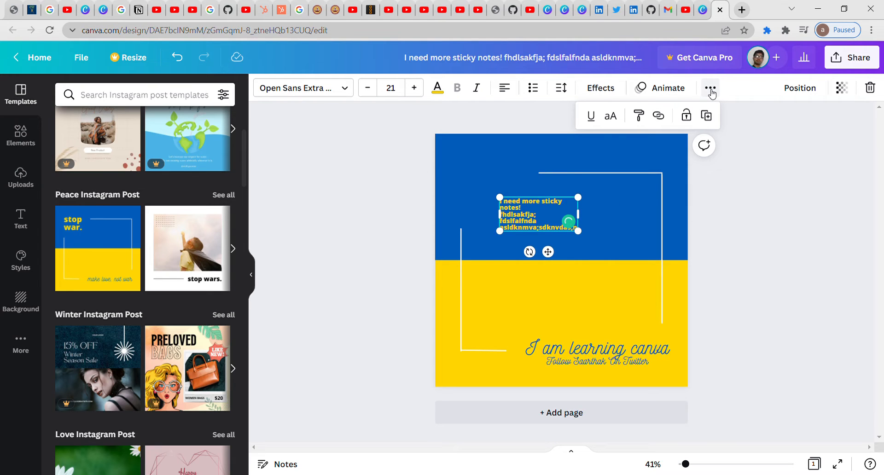
pyautogui.click(707, 116)
pyautogui.click(707, 116)
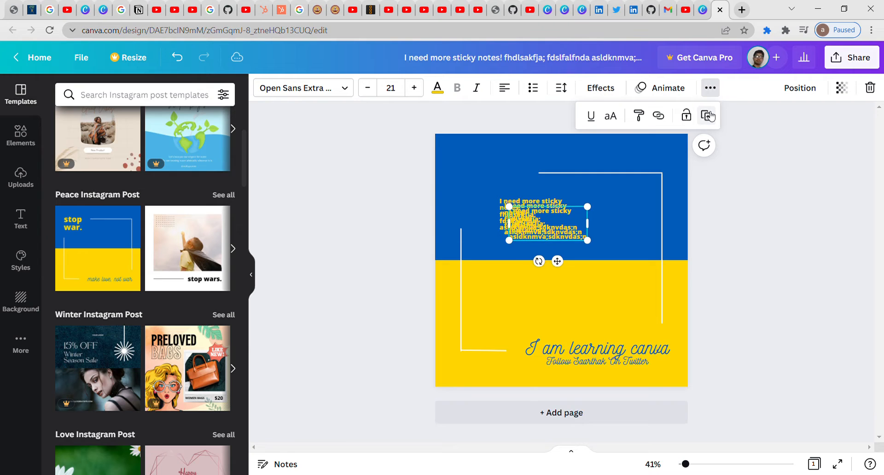
pyautogui.click(707, 115)
pyautogui.click(707, 116)
# Step: Scatter the yellow text copies across the blue half of the page
pyautogui.moveTo(574, 208); pyautogui.dragTo(617, 145)
pyautogui.moveTo(552, 220); pyautogui.dragTo(477, 184)
pyautogui.moveTo(521, 223); pyautogui.dragTo(461, 240)
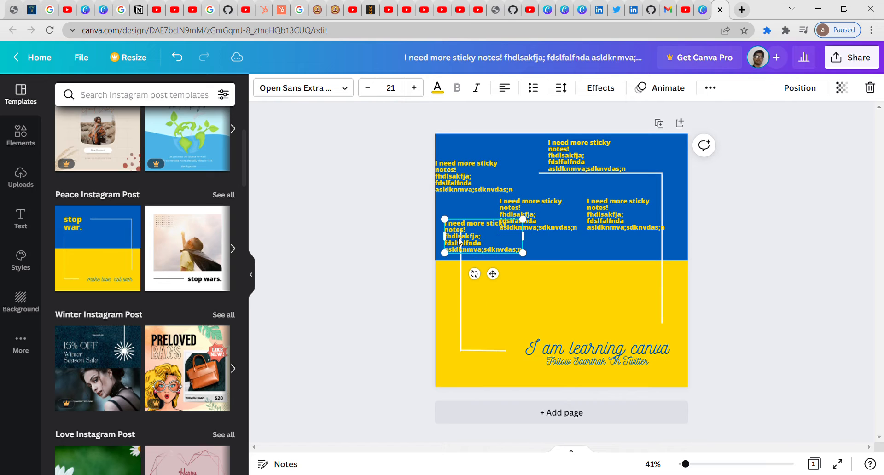
pyautogui.moveTo(560, 216); pyautogui.dragTo(595, 239)
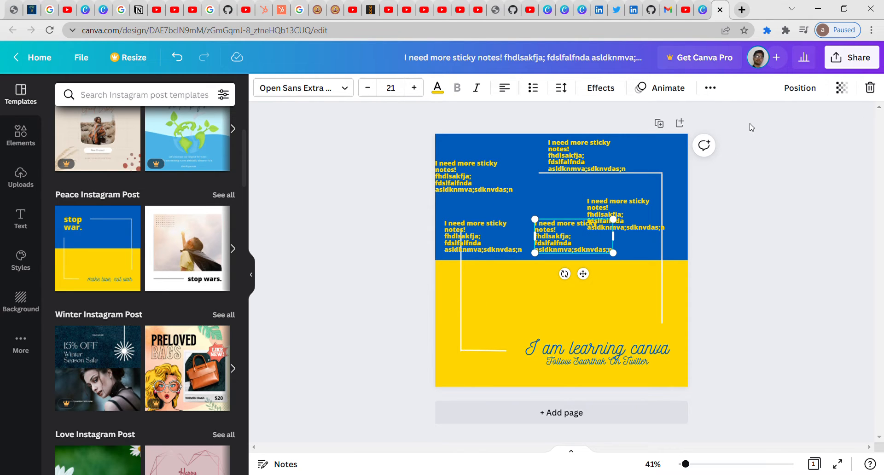
pyautogui.click(801, 88)
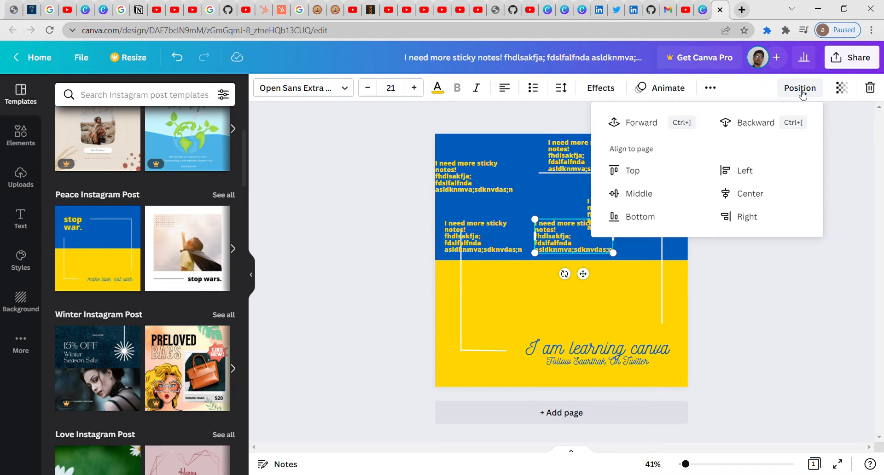
pyautogui.click(772, 287)
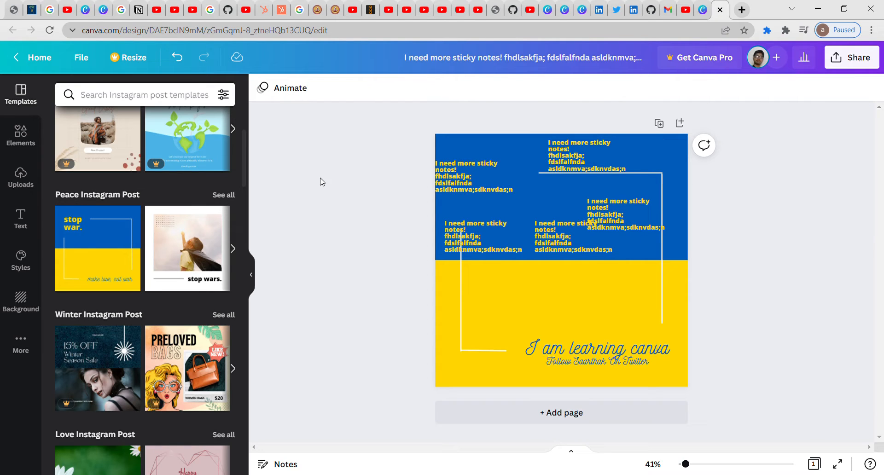
# Step: Switch to the white 'stop wars' boy-photo template, move the heading top right, nudge the photo down-left
pyautogui.click(208, 238)
pyautogui.click(587, 192)
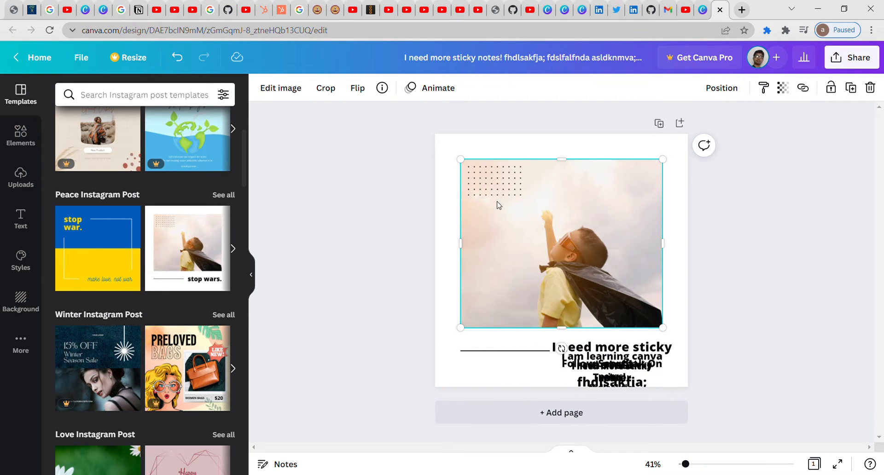
pyautogui.moveTo(630, 344); pyautogui.dragTo(636, 154)
pyautogui.moveTo(507, 230); pyautogui.dragTo(496, 249)
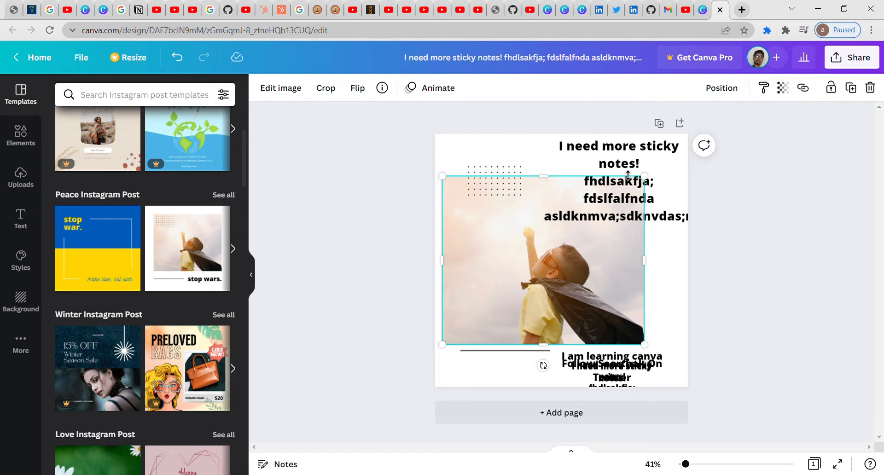
# Step: Send the sticky-notes heading backward behind the boy photo
pyautogui.click(613, 197)
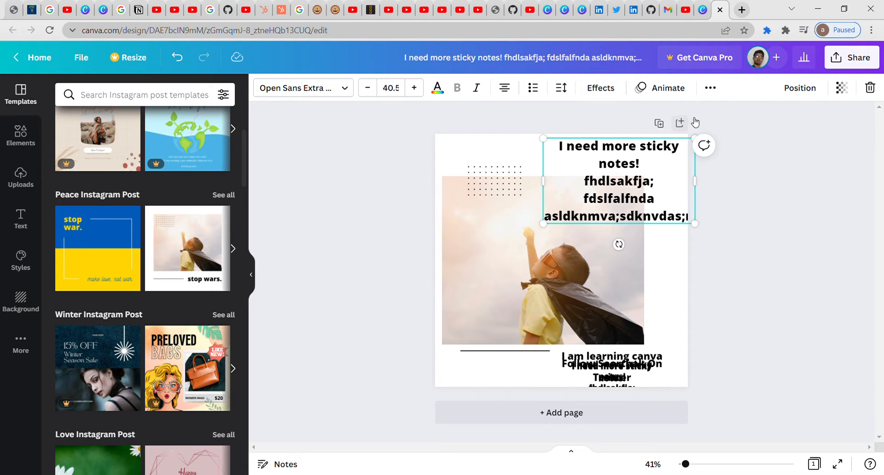
pyautogui.click(809, 92)
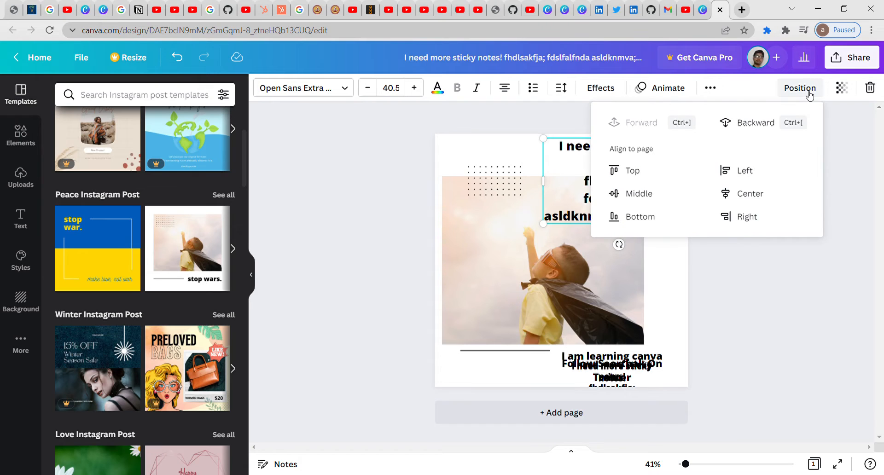
pyautogui.click(764, 127)
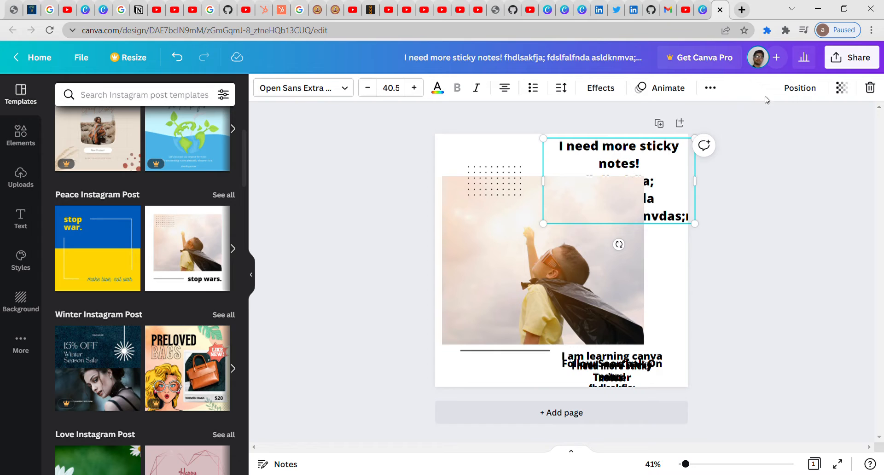
pyautogui.click(811, 95)
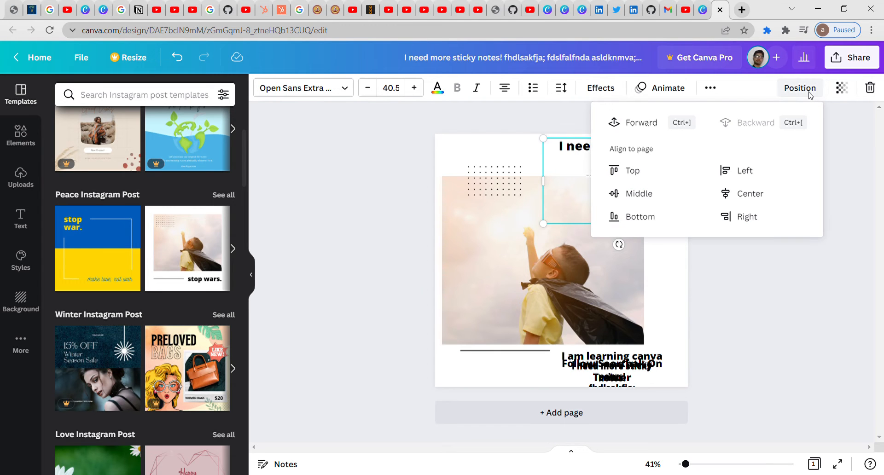
pyautogui.click(759, 346)
# Step: Set the heading's transparency to 78 and bring up the Share options
pyautogui.click(794, 94)
pyautogui.click(792, 92)
pyautogui.click(840, 91)
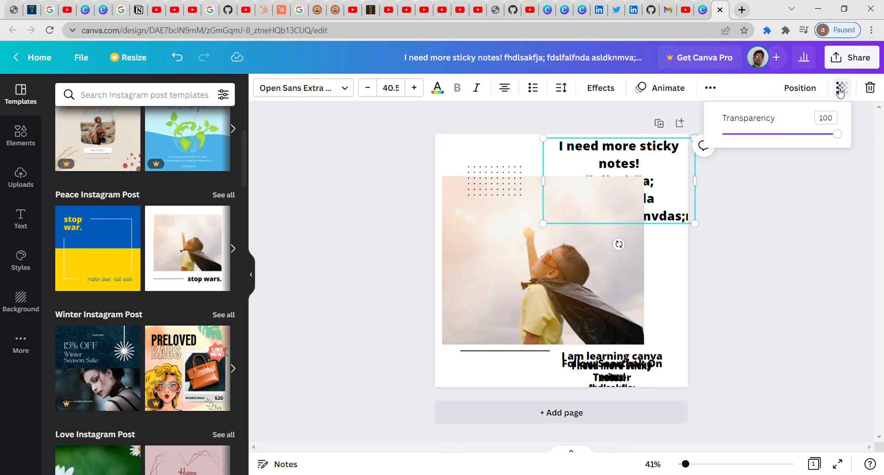
pyautogui.click(807, 134)
pyautogui.moveTo(810, 135); pyautogui.dragTo(800, 163)
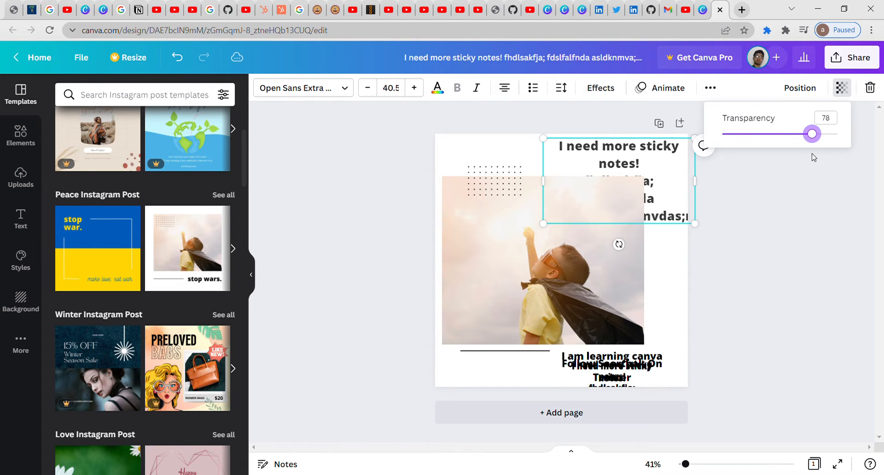
pyautogui.click(789, 211)
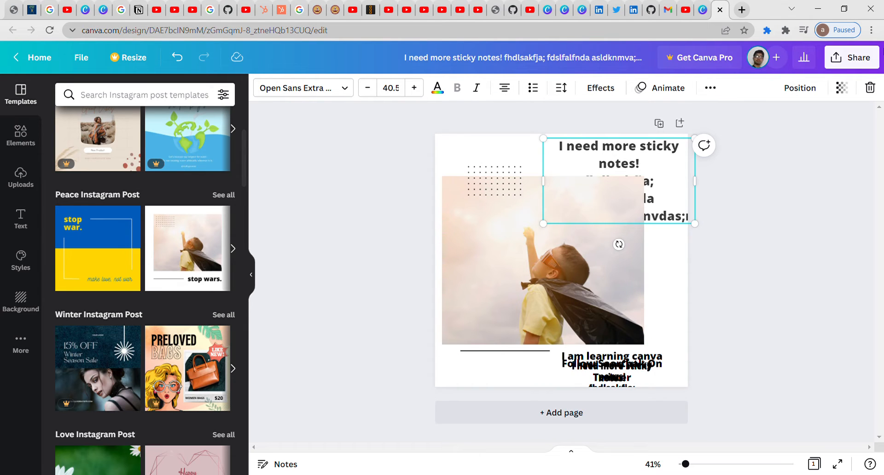
pyautogui.click(879, 57)
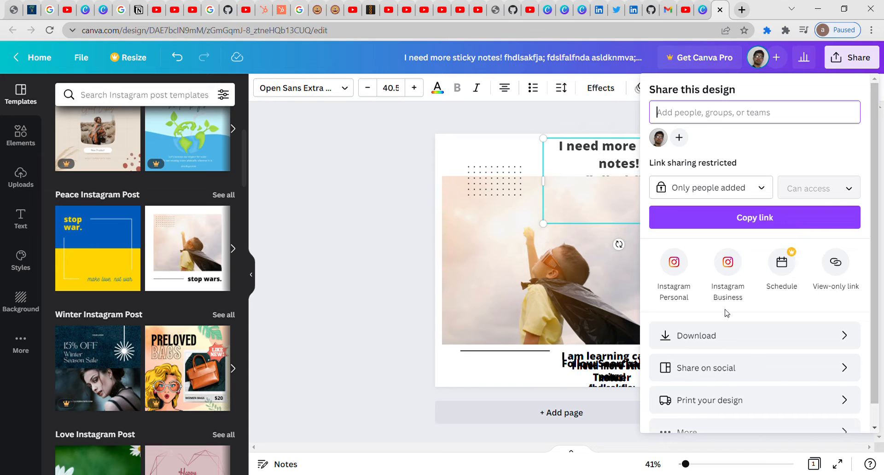
# Step: Copy the design's share link and load it in a new Chrome tab
pyautogui.scroll(-1, 873, 325)
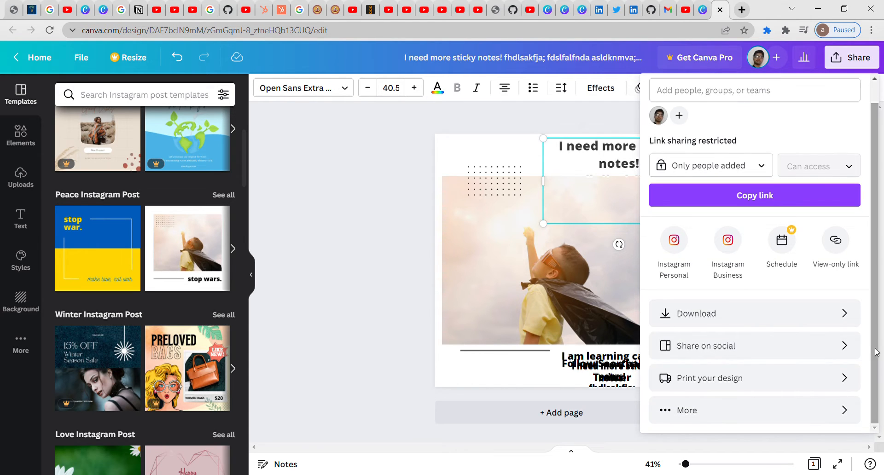
pyautogui.click(766, 206)
pyautogui.click(742, 10)
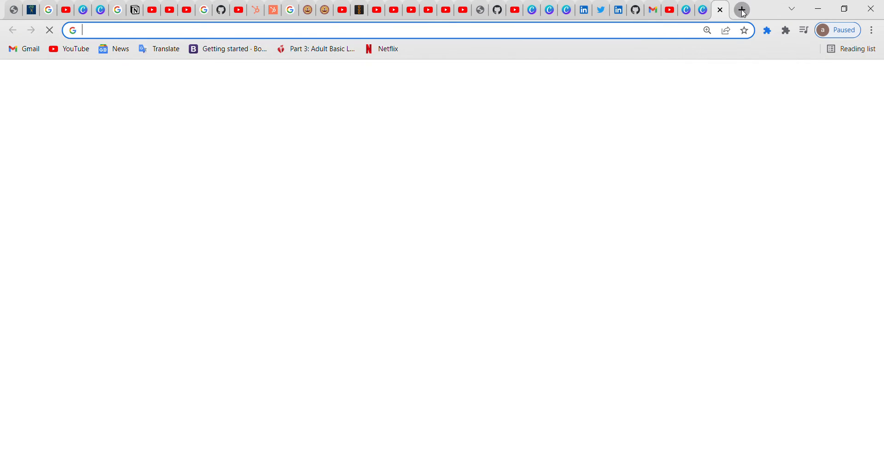
pyautogui.hotkey('ctrl', 'v')
pyautogui.press('Return')
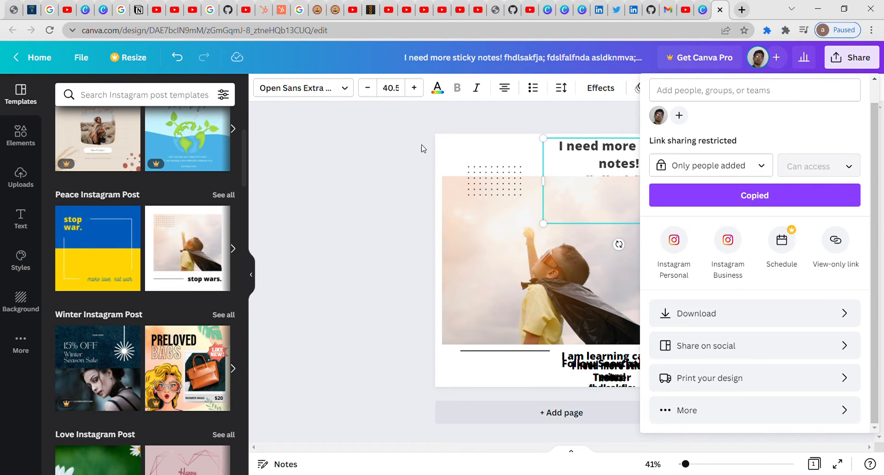
# Step: Reselect the sticky-notes heading and enter editing on its text box
pyautogui.click(413, 136)
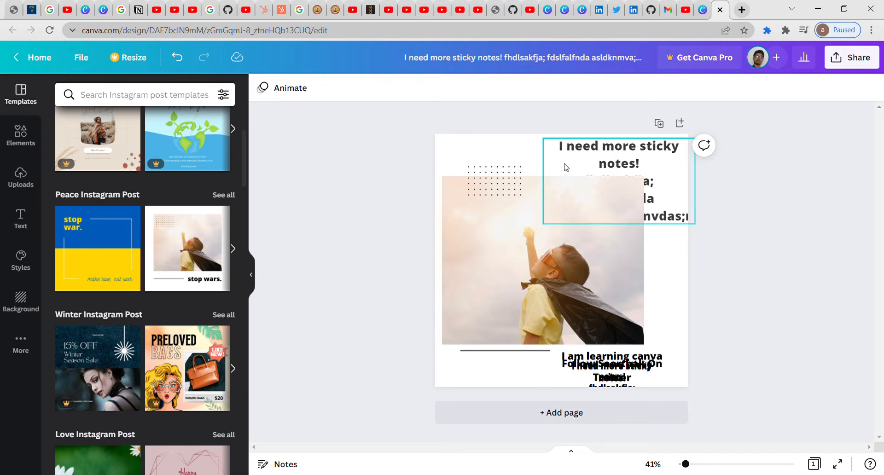
pyautogui.click(637, 159)
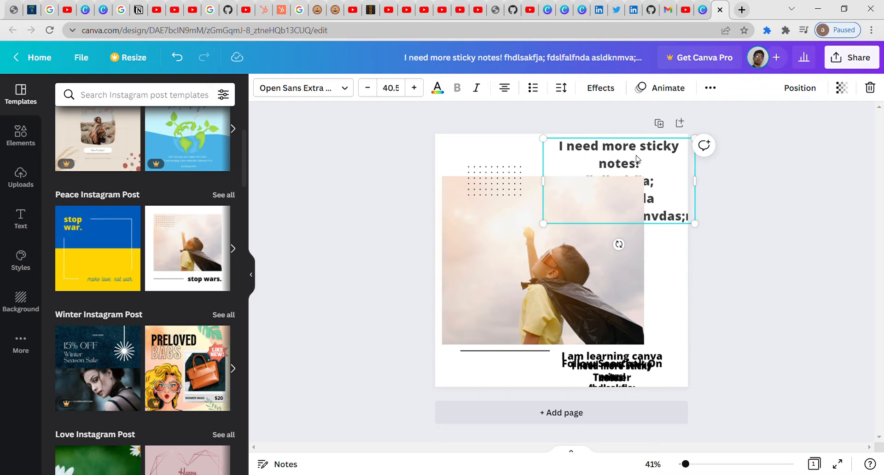
pyautogui.click(649, 164)
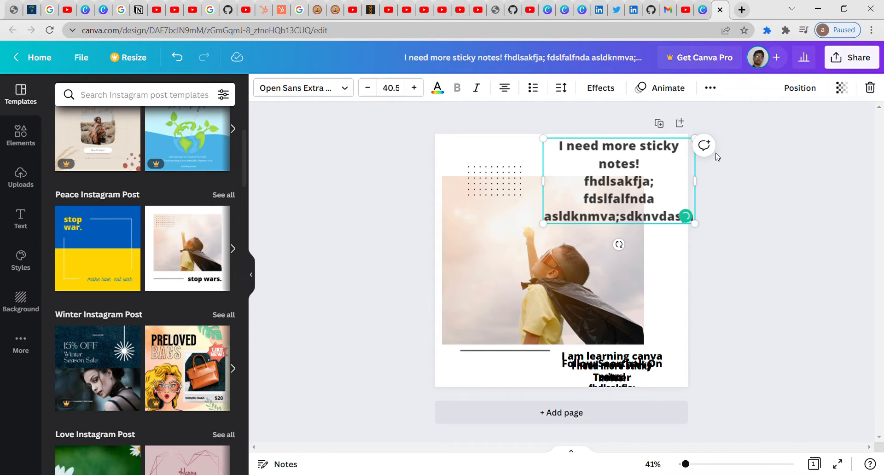
pyautogui.click(704, 145)
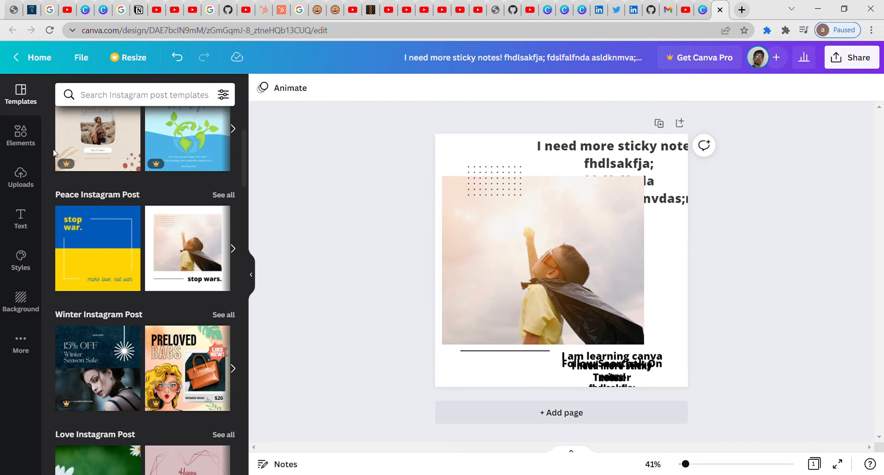
# Step: Add the ribbon graphic from Elements, crop it, and place it in the page's top-left corner
pyautogui.click(38, 141)
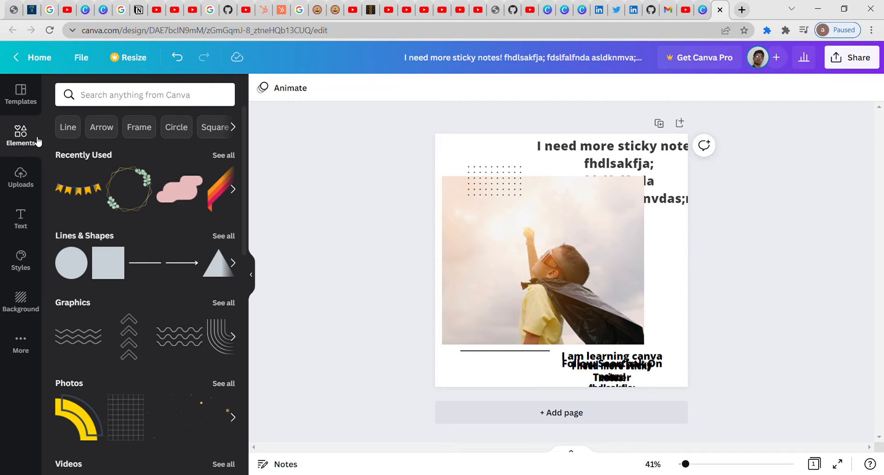
pyautogui.click(138, 177)
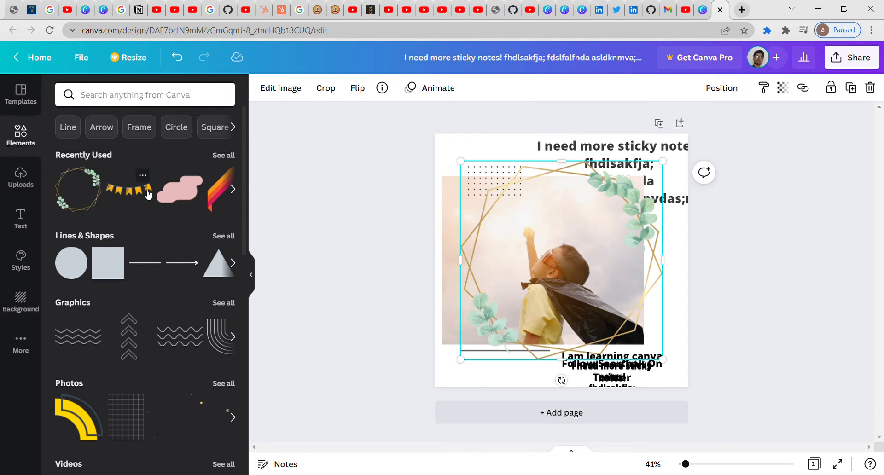
pyautogui.click(199, 192)
pyautogui.click(229, 189)
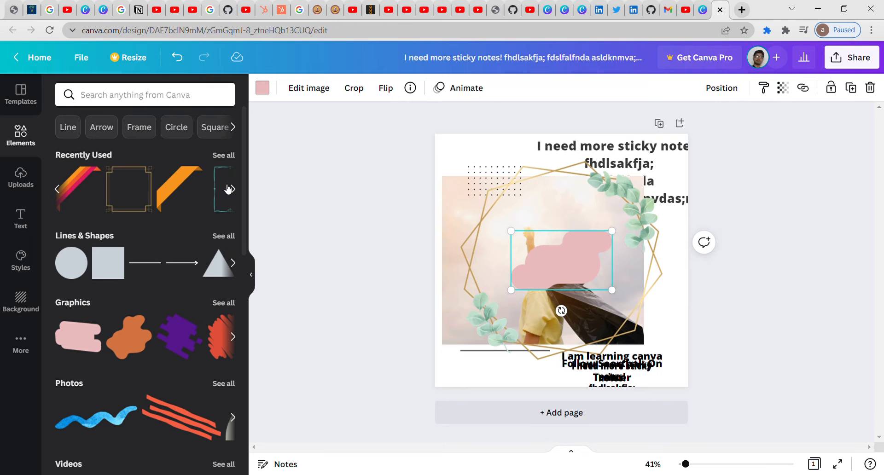
pyautogui.click(92, 176)
pyautogui.click(71, 182)
pyautogui.click(70, 182)
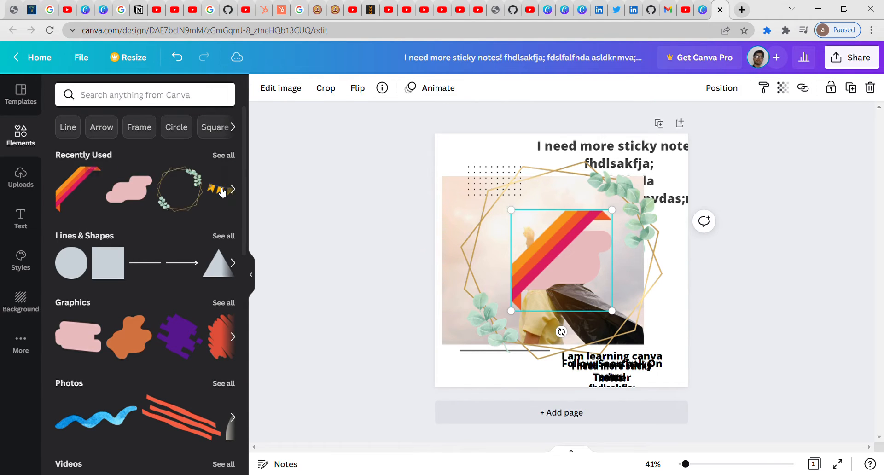
pyautogui.click(222, 192)
pyautogui.moveTo(582, 210); pyautogui.dragTo(505, 139)
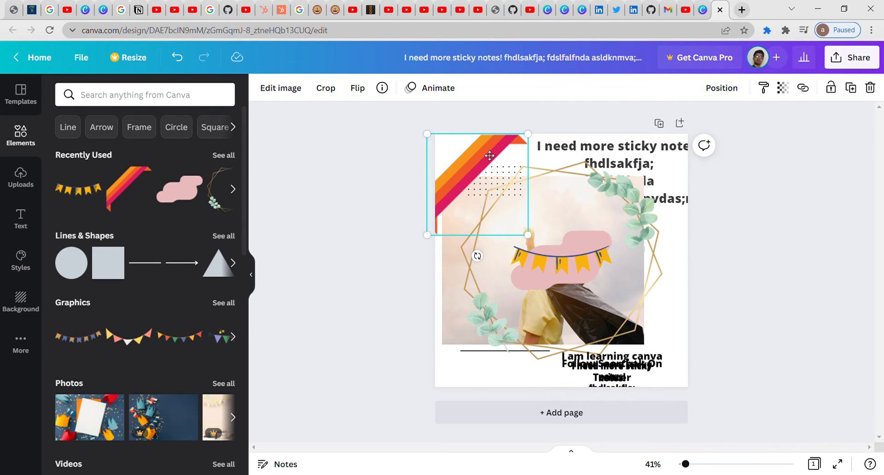
pyautogui.doubleClick(485, 152)
pyautogui.click(294, 91)
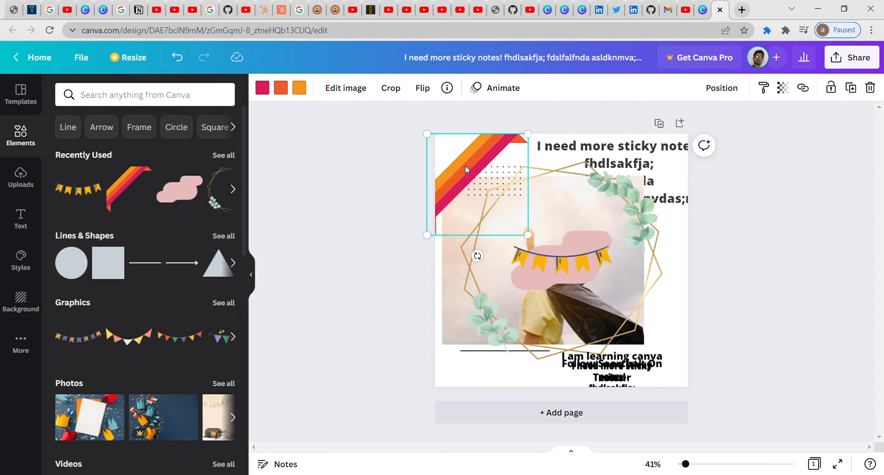
# Step: Recolour the ribbon's orange stripes to pale pink and golden yellow from Document Colors
pyautogui.click(300, 90)
pyautogui.click(183, 158)
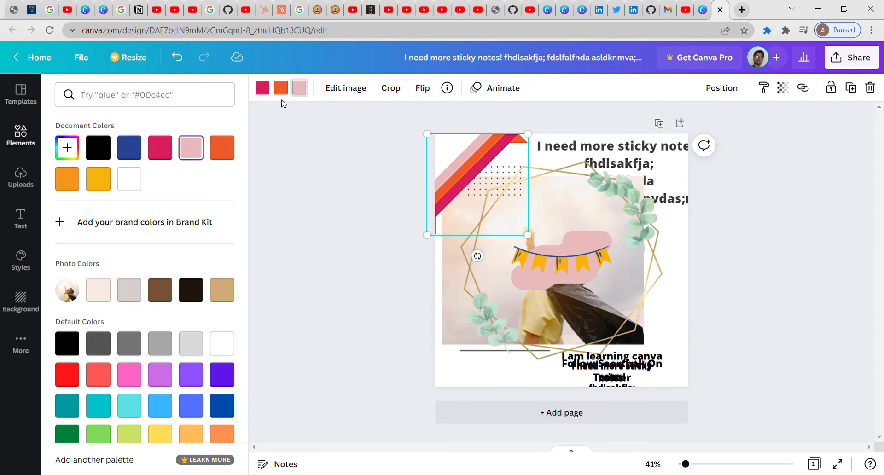
pyautogui.click(282, 88)
pyautogui.click(195, 149)
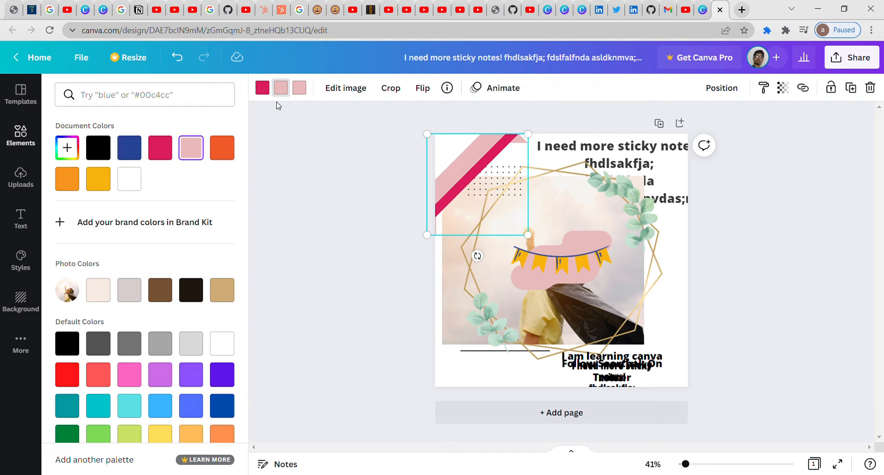
pyautogui.click(288, 88)
pyautogui.click(290, 88)
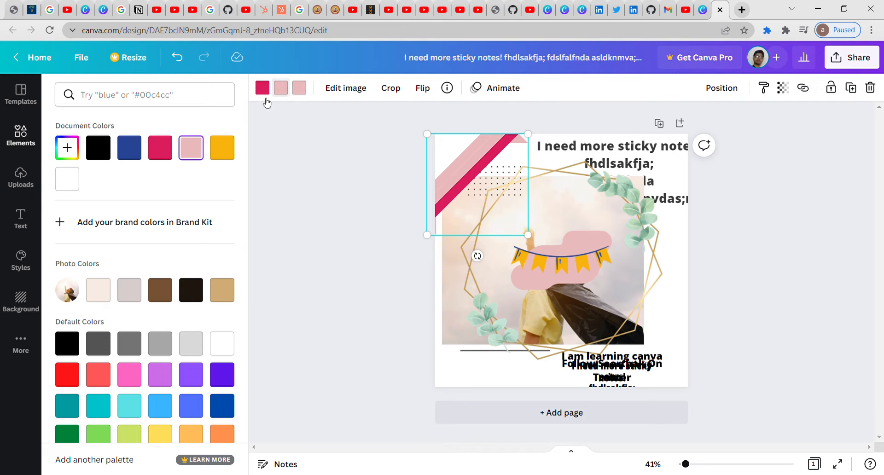
pyautogui.click(218, 150)
pyautogui.click(353, 176)
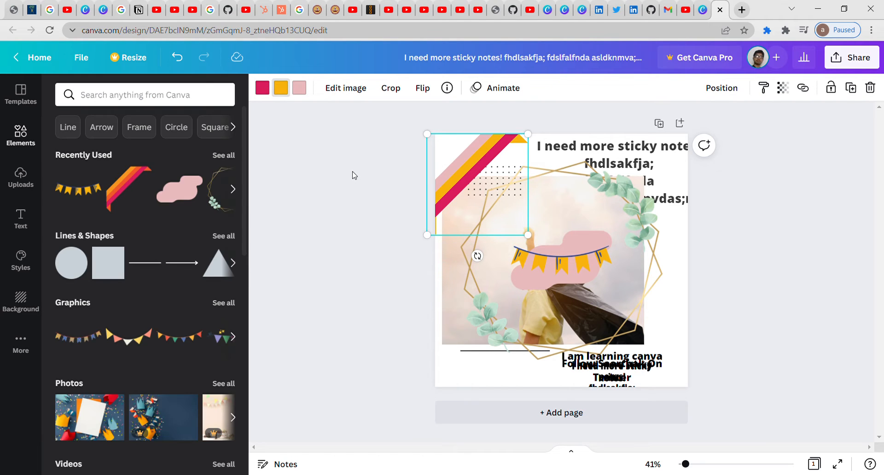
pyautogui.scroll(-2, 244, 157)
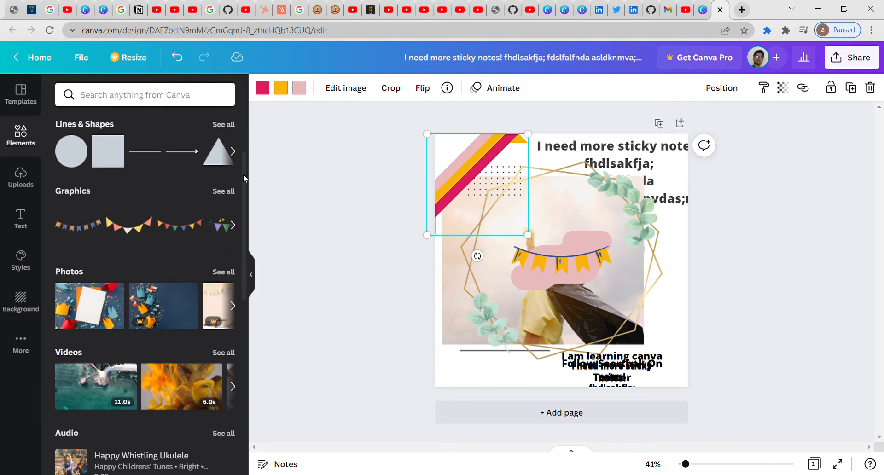
pyautogui.scroll(2, 175, 151)
pyautogui.click(68, 127)
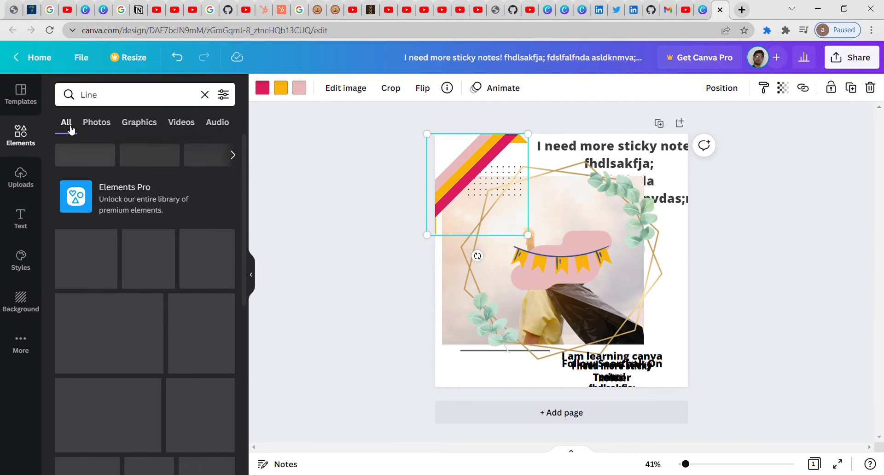
pyautogui.click(101, 121)
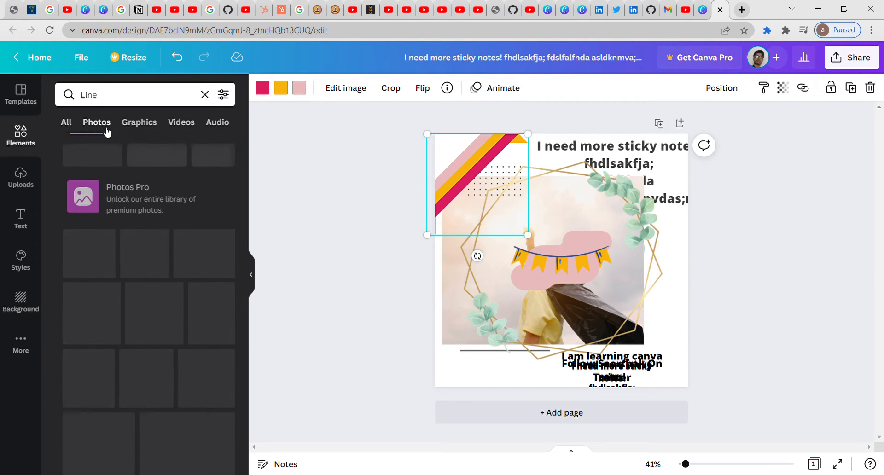
pyautogui.click(138, 125)
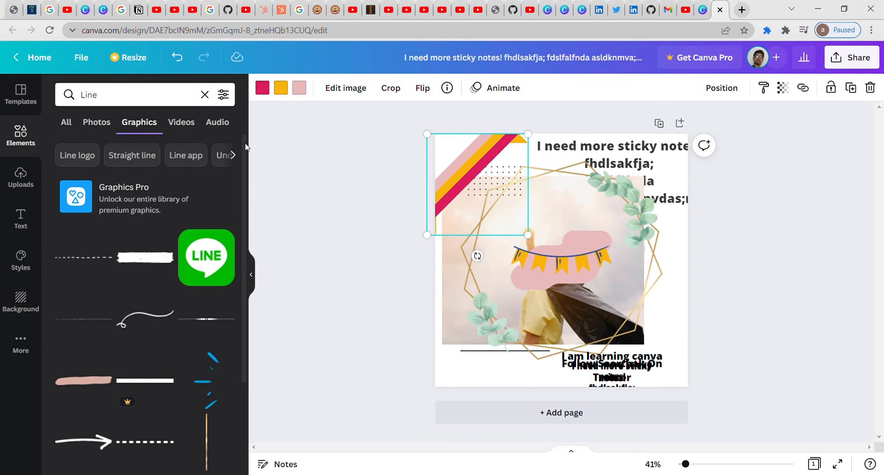
pyautogui.click(233, 155)
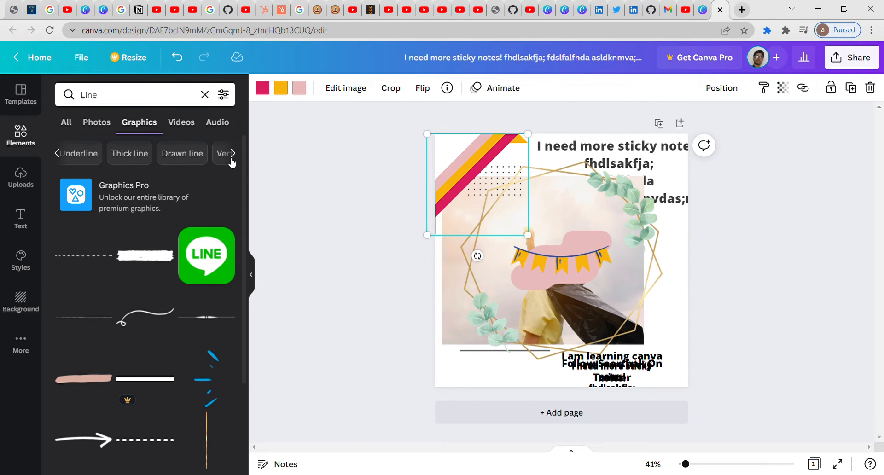
pyautogui.click(232, 159)
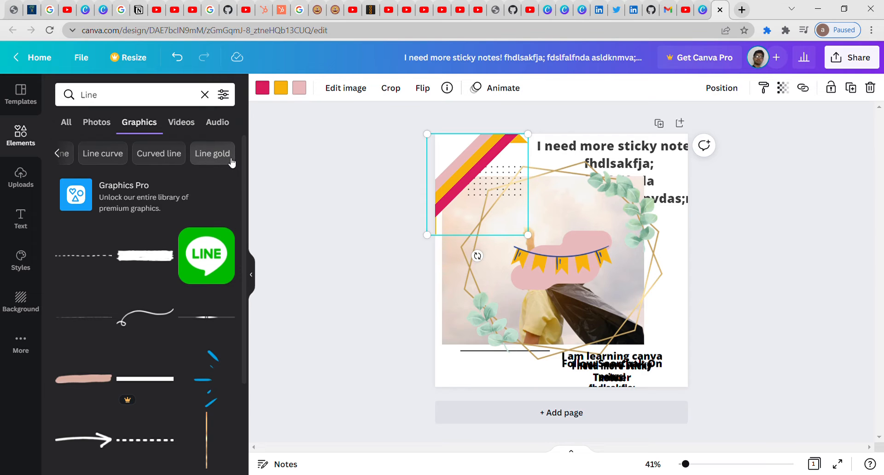
pyautogui.click(193, 125)
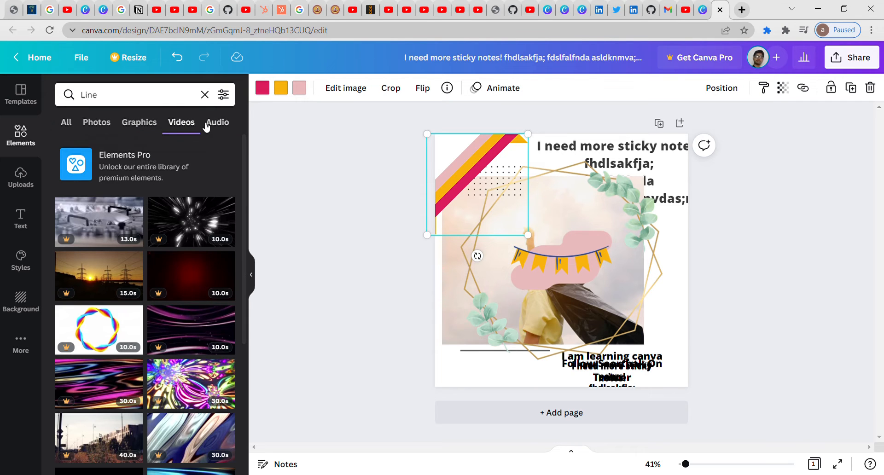
pyautogui.click(220, 127)
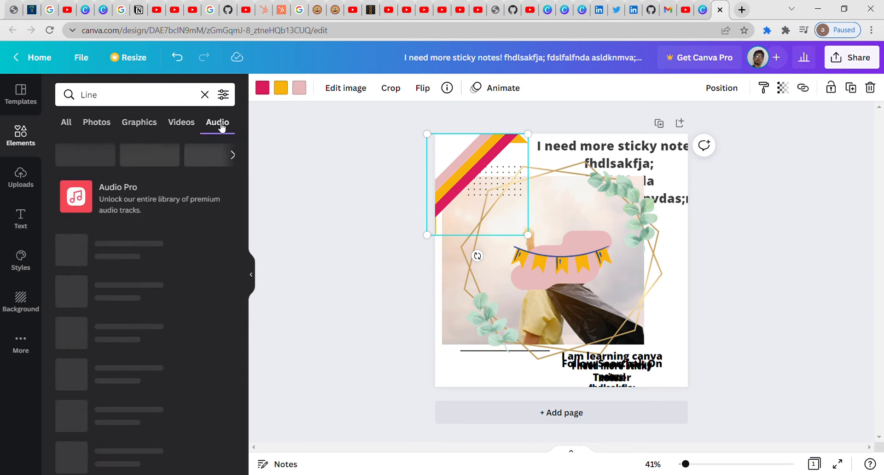
pyautogui.click(68, 122)
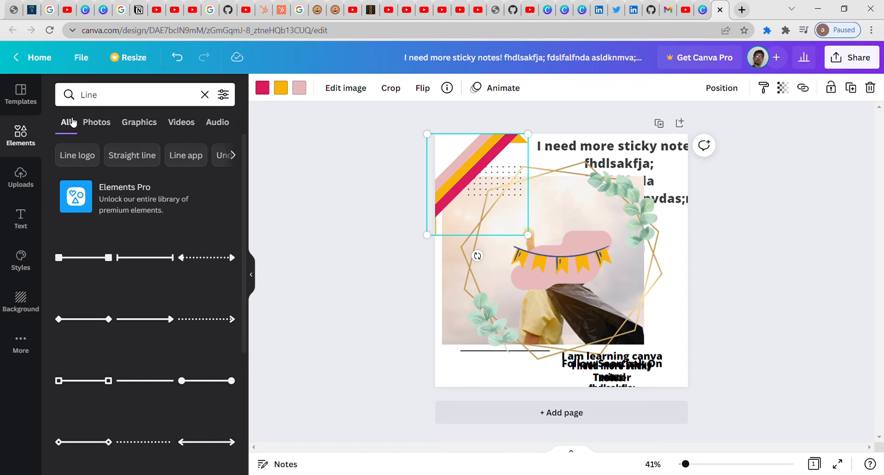
pyautogui.click(23, 135)
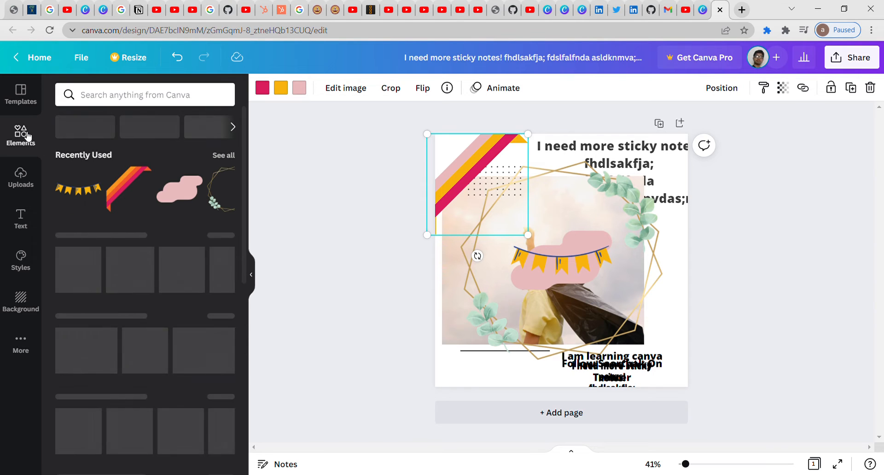
# Step: Add the confetti graphic from Recently Used and turn its pink parts teal
pyautogui.click(233, 187)
pyautogui.click(234, 188)
pyautogui.click(235, 189)
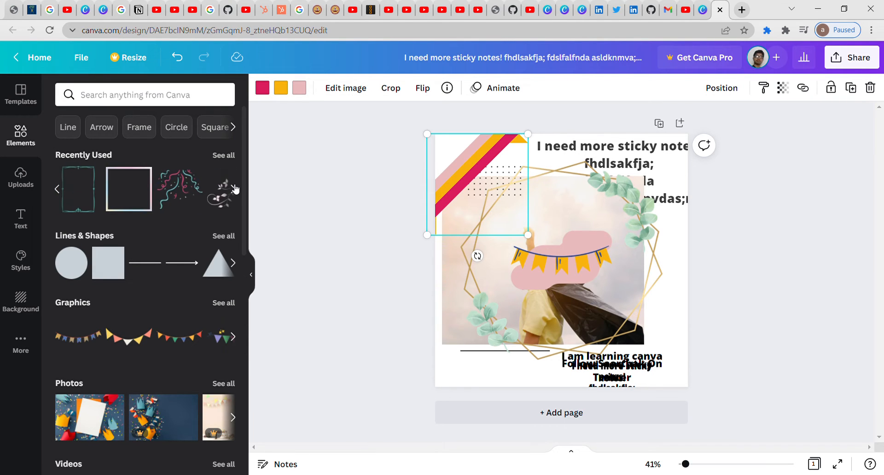
pyautogui.click(190, 173)
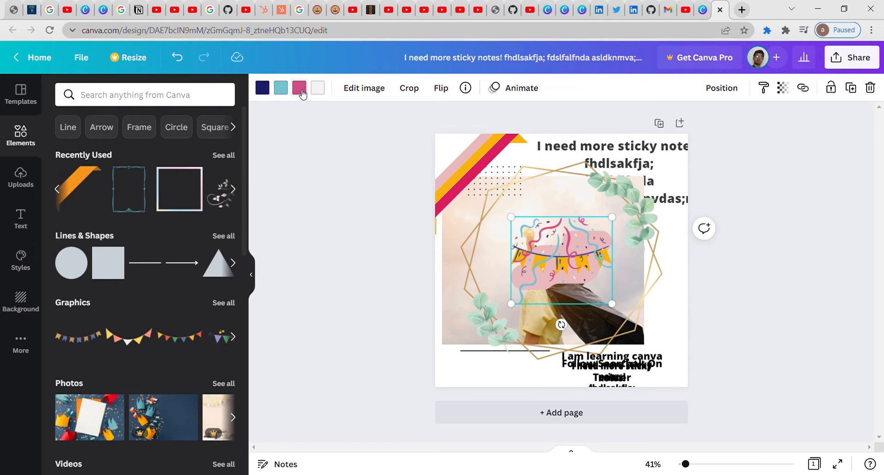
pyautogui.click(300, 91)
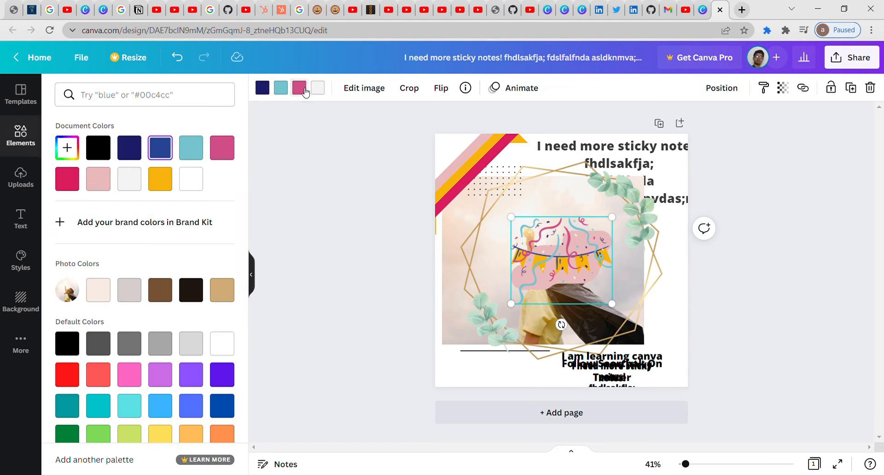
pyautogui.click(198, 146)
pyautogui.press('Escape')
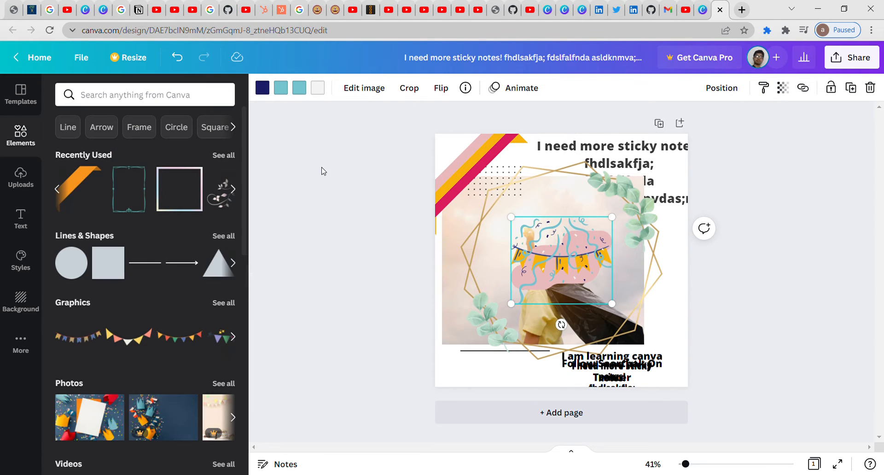
# Step: Search elements for 'graphics' and add a lightbulb, moving it up and left
pyautogui.click(234, 127)
pyautogui.click(234, 127)
pyautogui.click(185, 106)
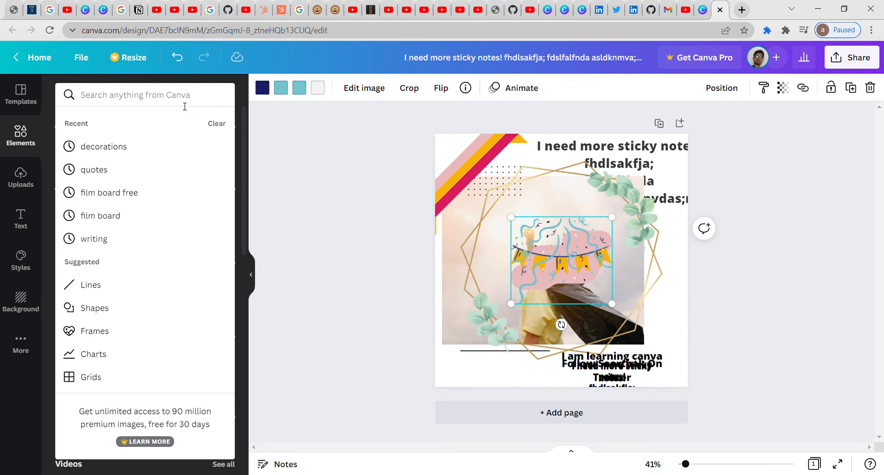
pyautogui.write('graphics')
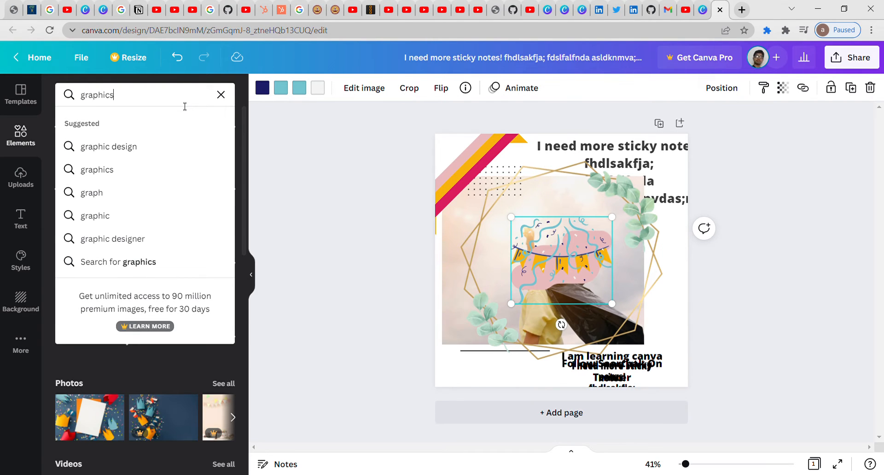
pyautogui.press('Return')
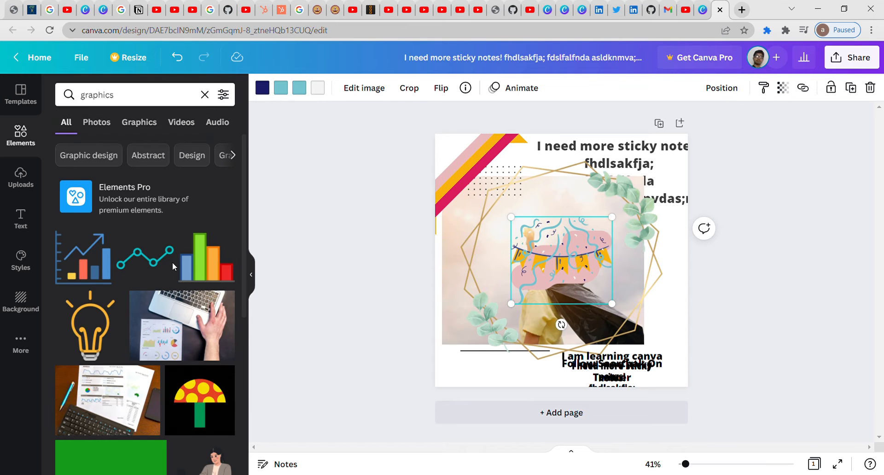
pyautogui.click(113, 317)
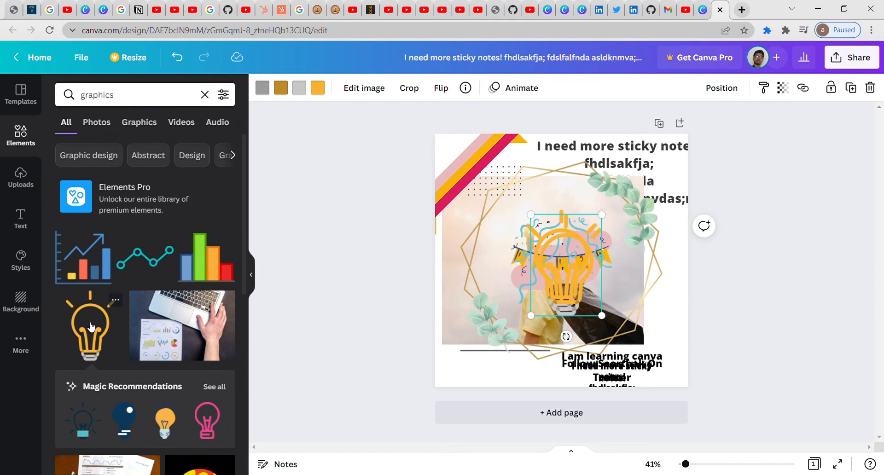
pyautogui.moveTo(561, 274); pyautogui.dragTo(497, 234)
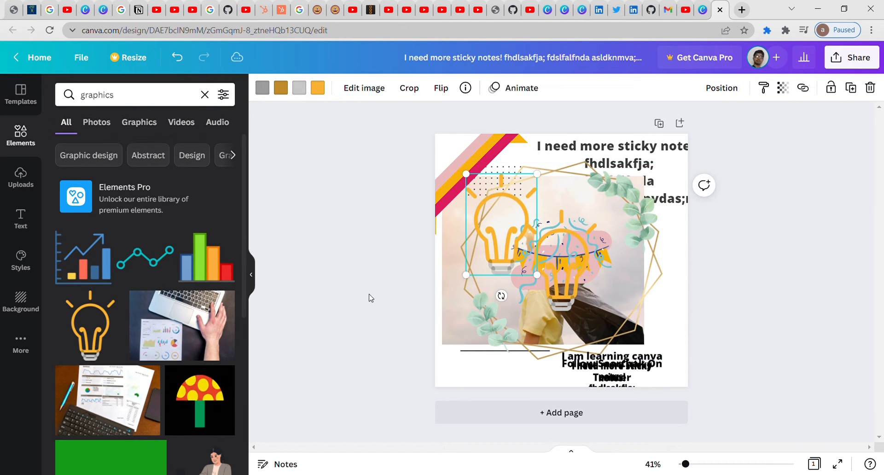
# Step: Add the man-at-desk Graphic design illustration, then view the uploaded images
pyautogui.click(100, 155)
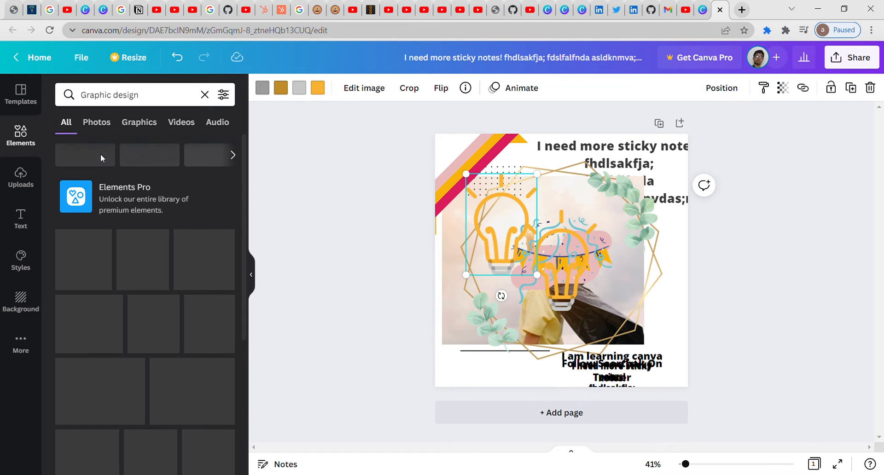
pyautogui.click(102, 239)
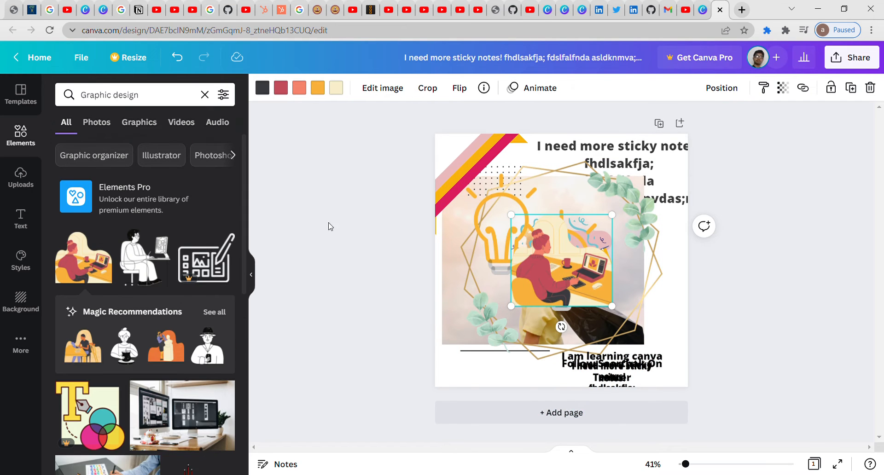
pyautogui.click(162, 239)
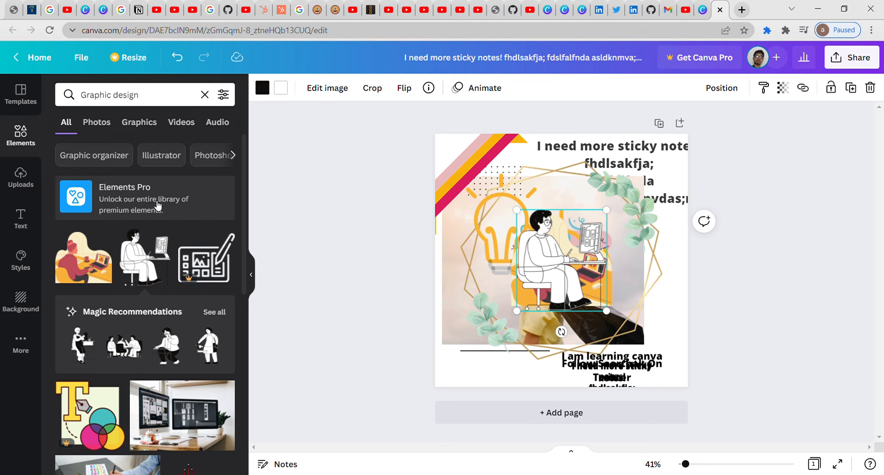
pyautogui.click(20, 175)
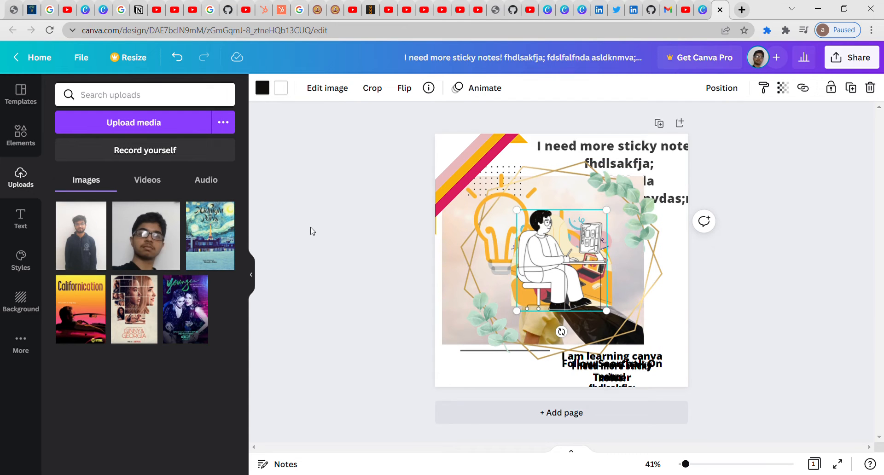
pyautogui.click(81, 237)
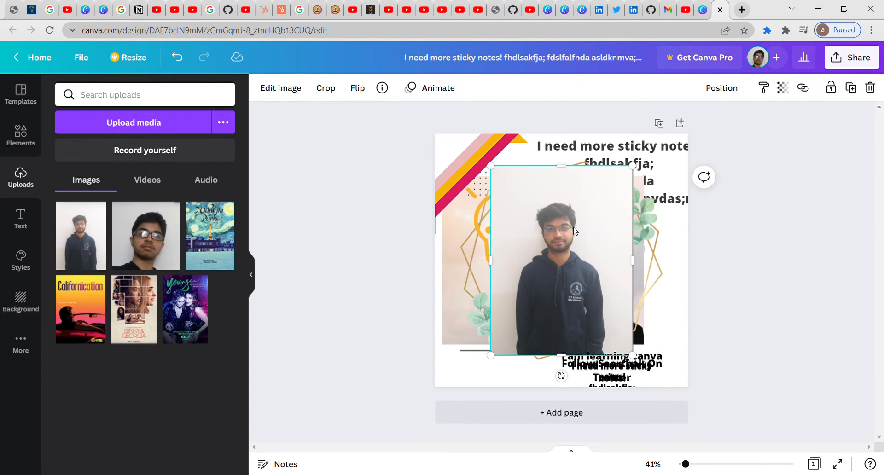
pyautogui.moveTo(574, 230); pyautogui.dragTo(629, 194)
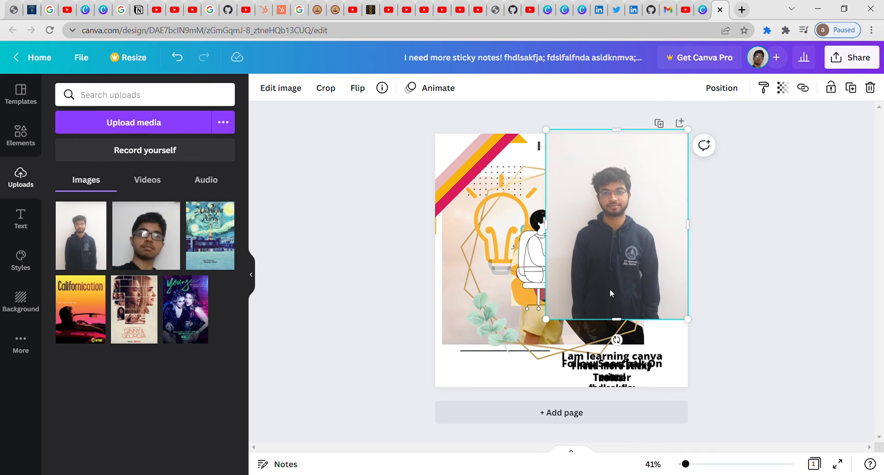
pyautogui.moveTo(546, 319); pyautogui.dragTo(579, 275)
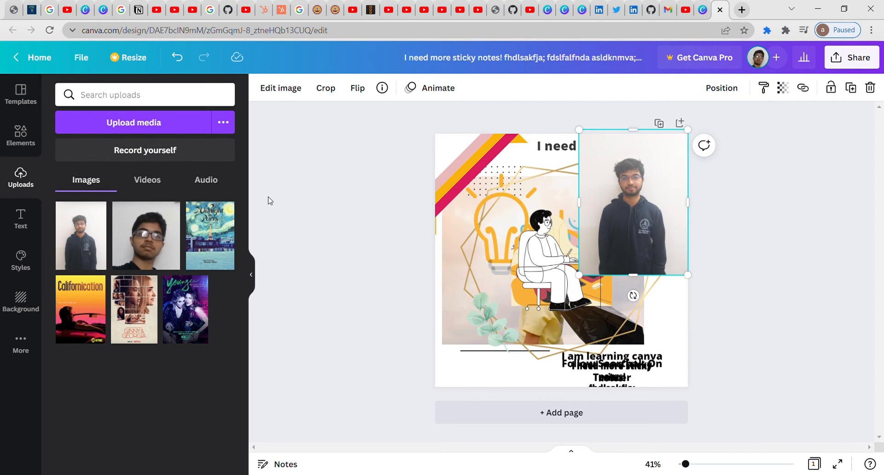
pyautogui.click(21, 222)
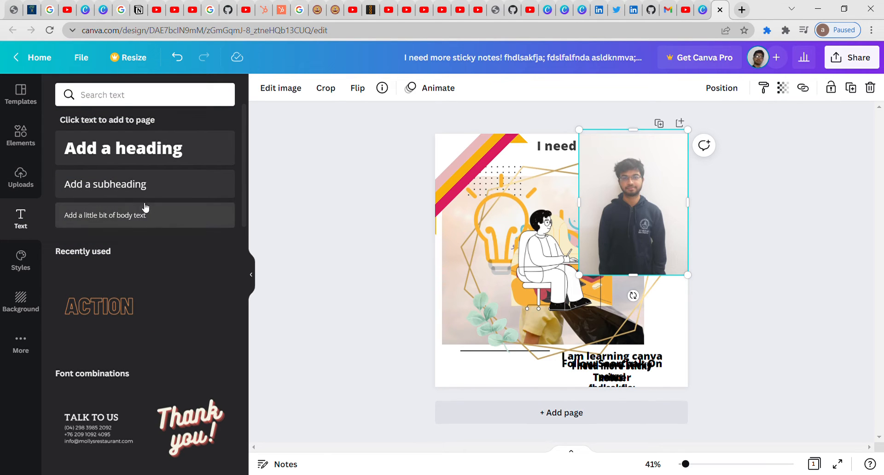
pyautogui.moveTo(246, 134); pyautogui.dragTo(278, 210)
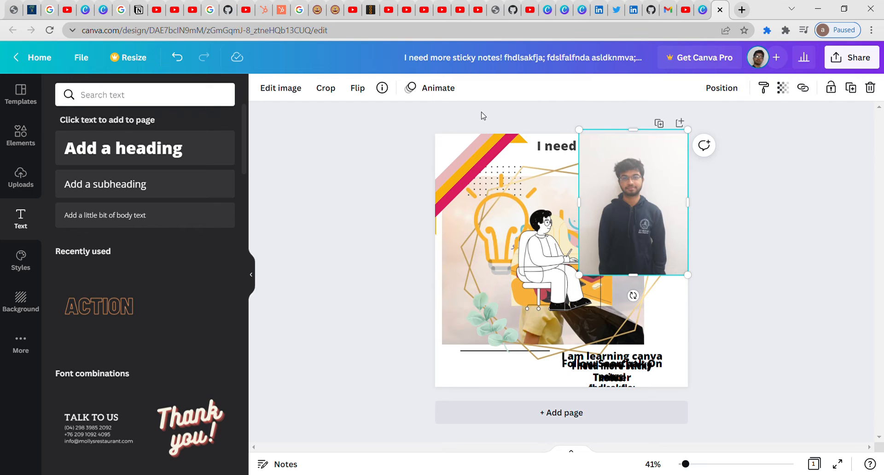
# Step: From Home, go to Templates > Instagram Posts and create a blank Instagram Post
pyautogui.click(20, 63)
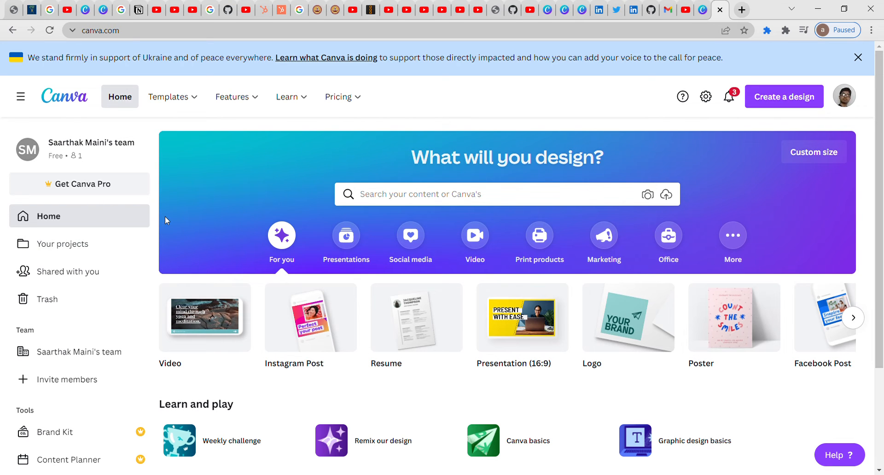
pyautogui.scroll(-5, 882, 229)
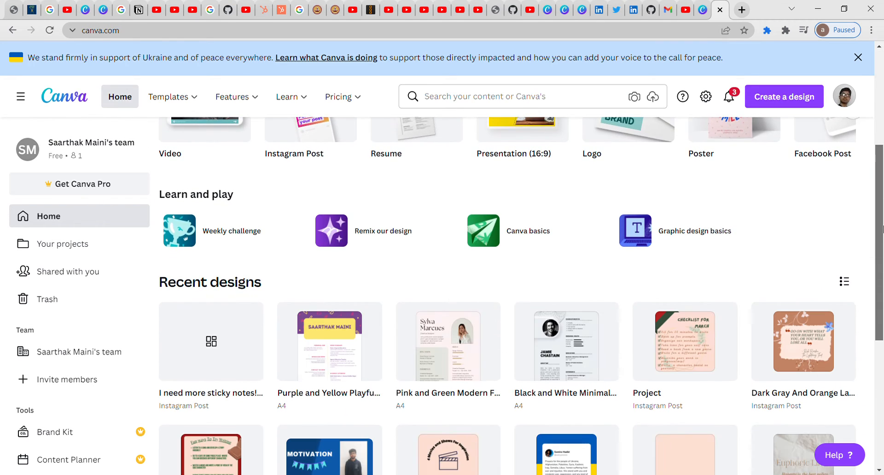
pyautogui.scroll(-3, 882, 229)
pyautogui.scroll(10, 883, 228)
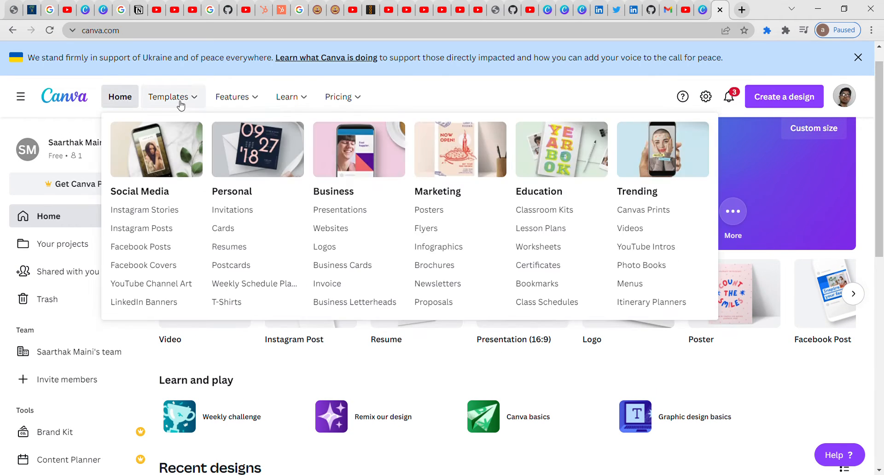
pyautogui.click(180, 105)
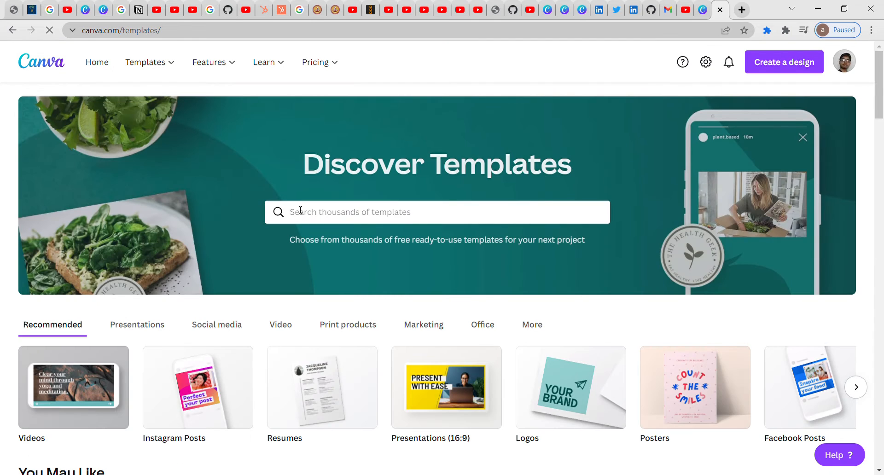
pyautogui.scroll(-8, 801, 156)
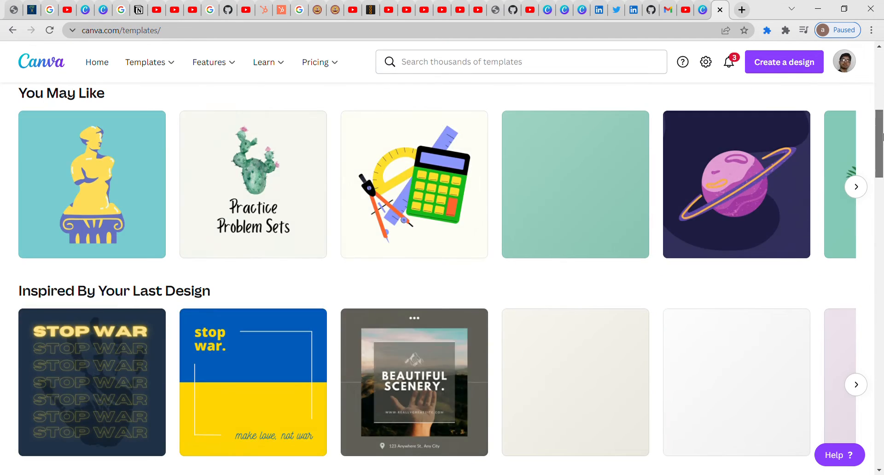
pyautogui.scroll(4, 882, 104)
pyautogui.moveTo(882, 105); pyautogui.dragTo(882, 93)
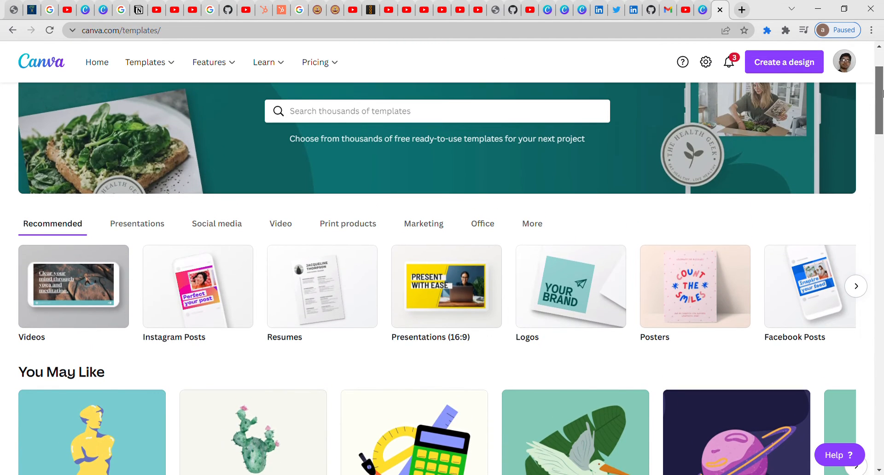
pyautogui.click(215, 275)
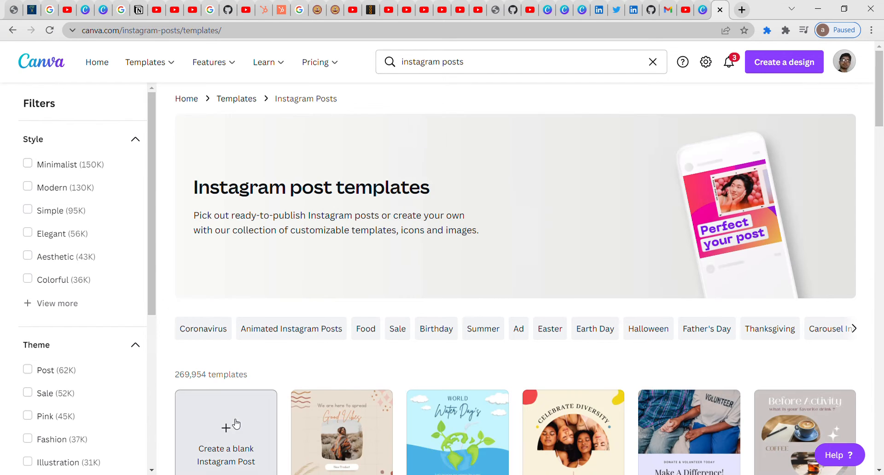
pyautogui.click(233, 426)
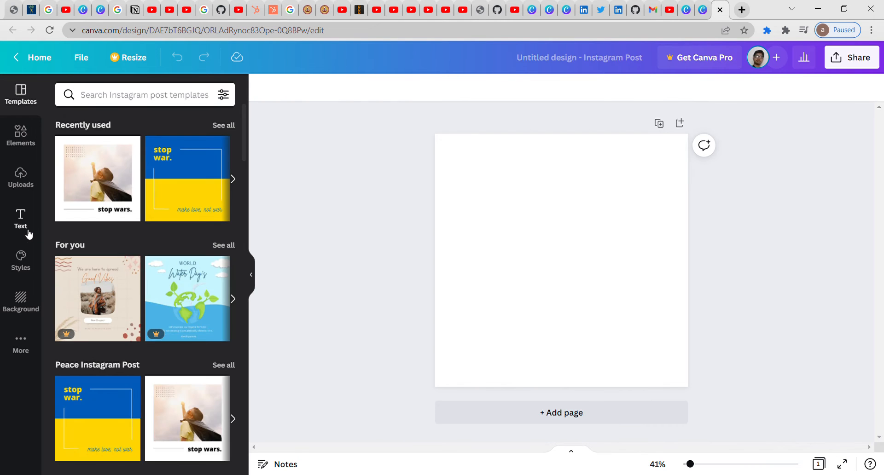
# Step: Add a heading, subheading and body text from the Text panel, moving the heading higher
pyautogui.click(28, 233)
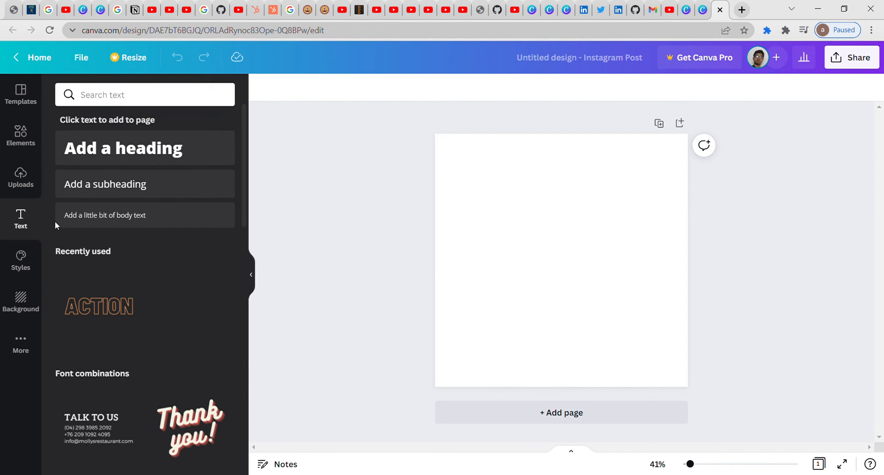
pyautogui.click(155, 156)
pyautogui.click(164, 183)
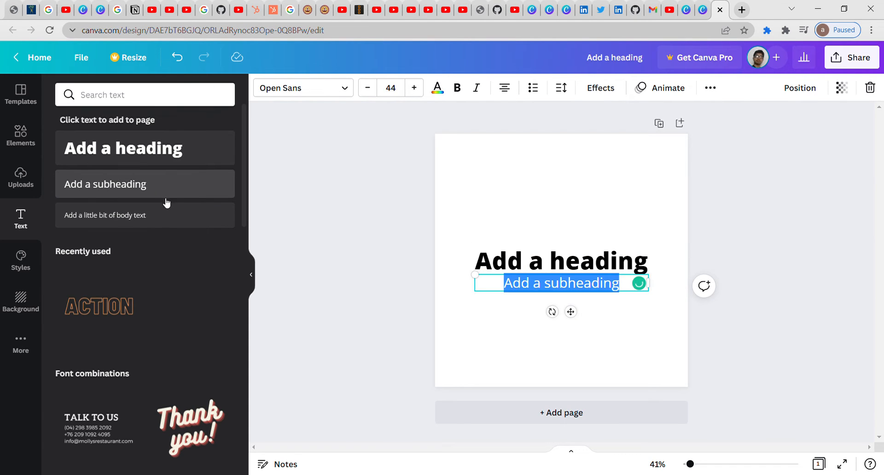
pyautogui.click(167, 216)
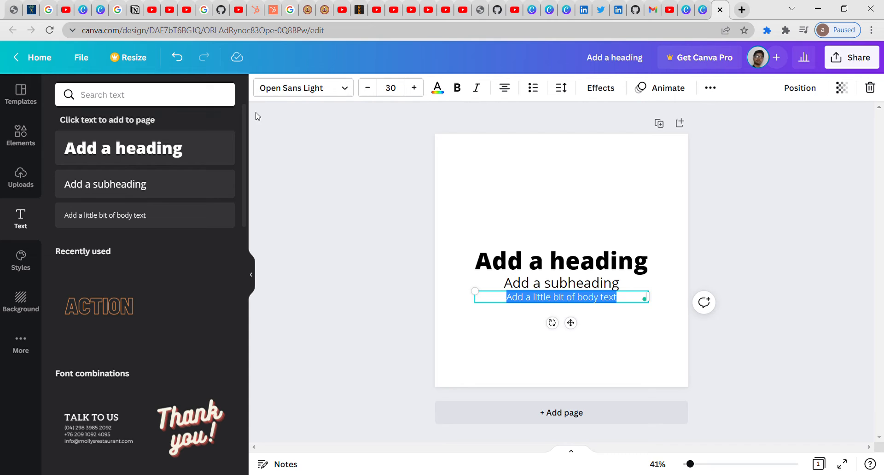
pyautogui.moveTo(242, 122); pyautogui.dragTo(245, 146)
pyautogui.moveTo(515, 259); pyautogui.dragTo(537, 206)
# Step: Add the ACTION, Thank you! and HUGE SALE text combinations; dismiss the Pro prompt for SALE SALE SALE
pyautogui.doubleClick(544, 207)
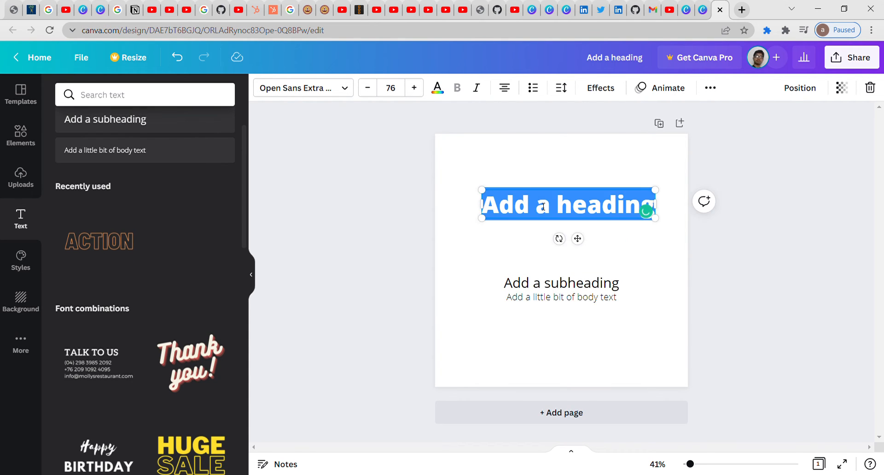
pyautogui.click(119, 240)
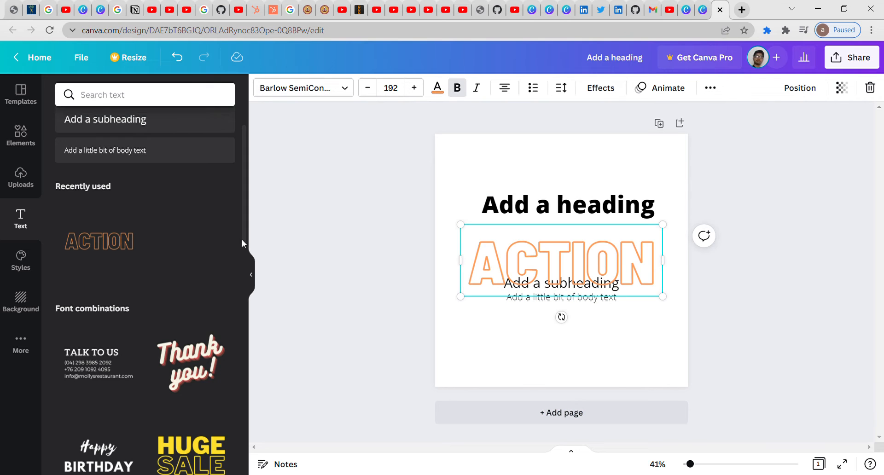
pyautogui.moveTo(243, 239); pyautogui.dragTo(247, 275)
pyautogui.click(199, 242)
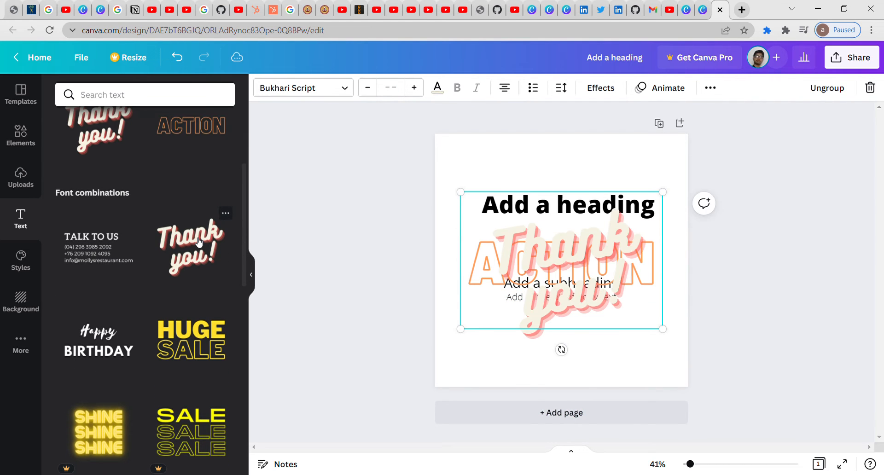
pyautogui.click(205, 341)
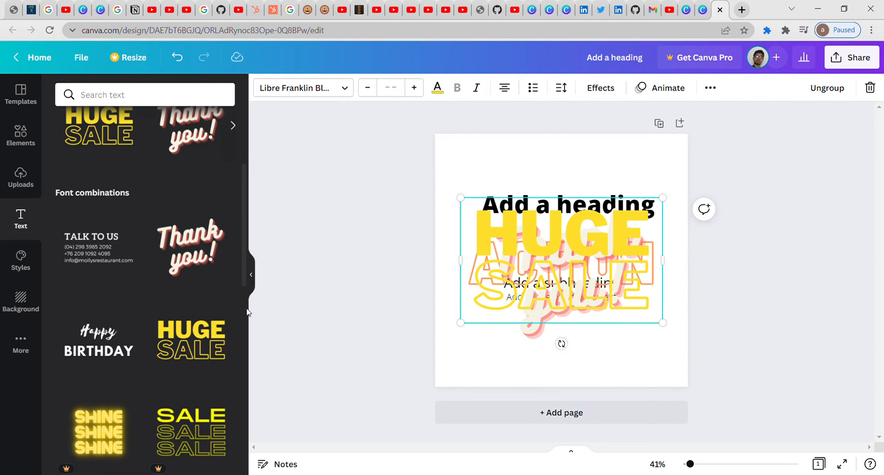
pyautogui.click(196, 428)
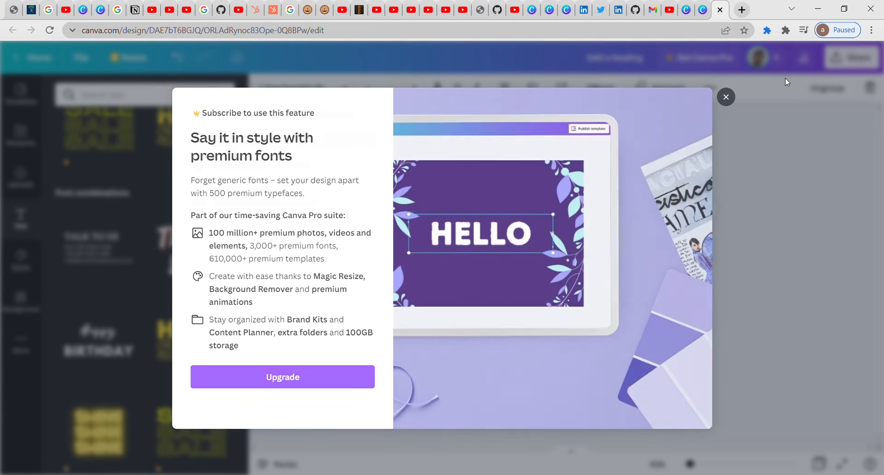
pyautogui.click(726, 96)
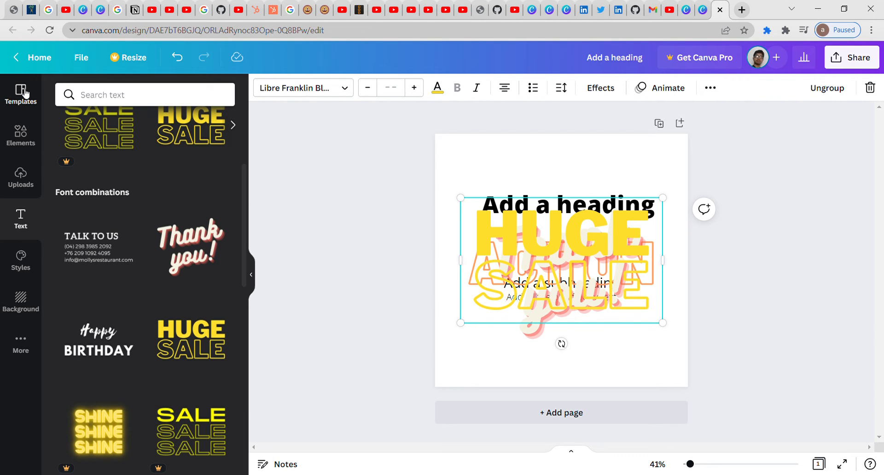
# Step: Add the TALK TO US design, then delete the HUGE, Thank you and ACTION texts
pyautogui.click(116, 243)
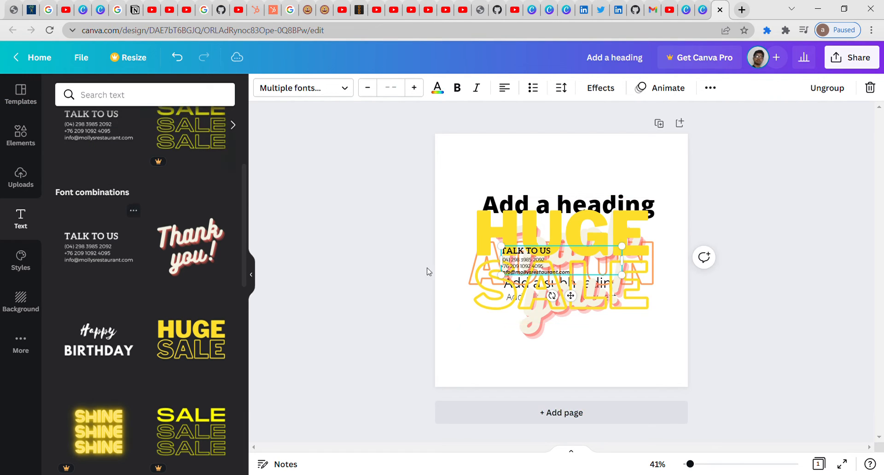
pyautogui.click(540, 233)
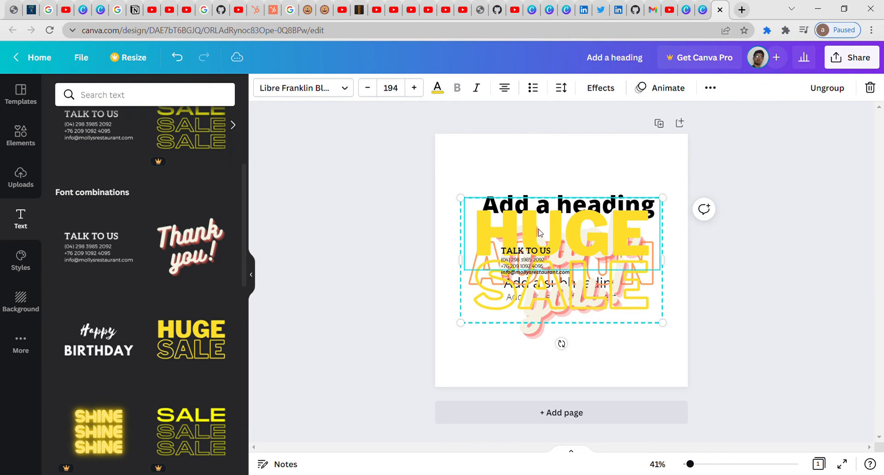
pyautogui.rightClick(541, 233)
pyautogui.click(595, 226)
pyautogui.rightClick(540, 236)
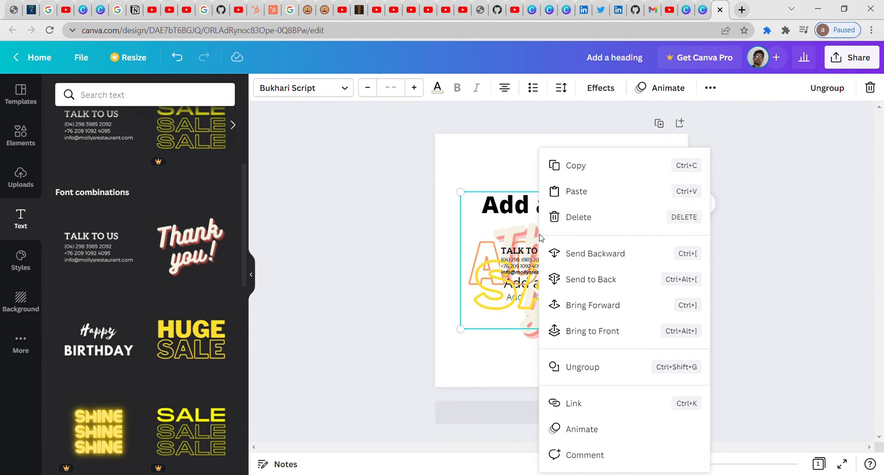
pyautogui.click(585, 217)
pyautogui.rightClick(557, 229)
pyautogui.click(558, 229)
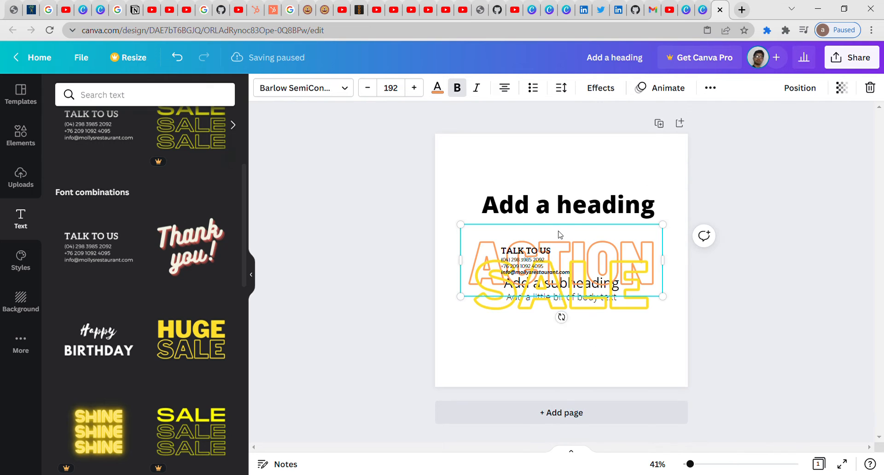
pyautogui.rightClick(559, 231)
pyautogui.click(587, 253)
# Step: Delete the phone and email lines, the pasted link texts and the SALE graphic
pyautogui.rightClick(576, 261)
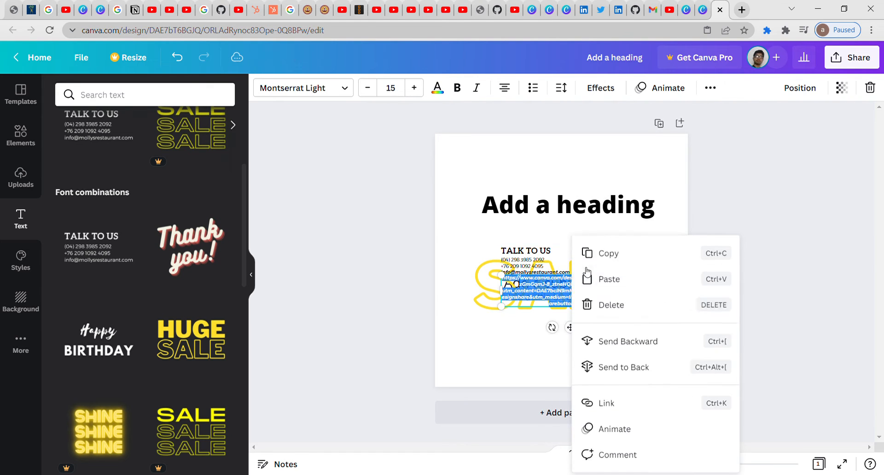
pyautogui.click(595, 278)
pyautogui.rightClick(573, 272)
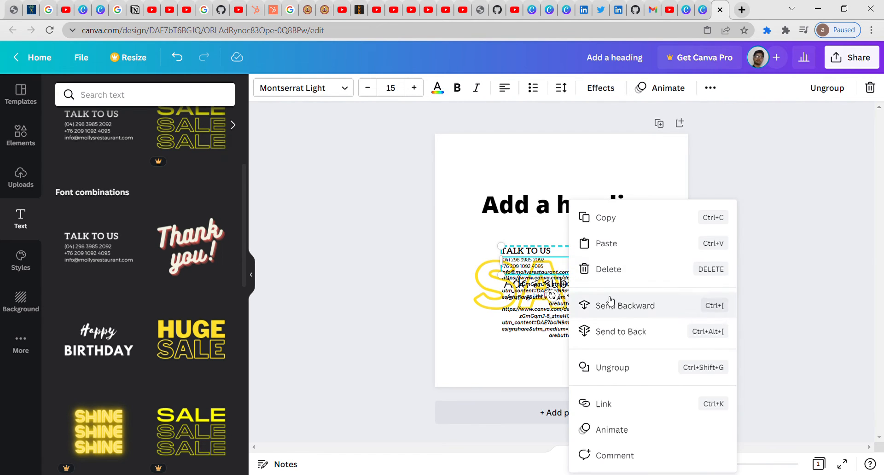
pyautogui.click(607, 270)
pyautogui.rightClick(571, 291)
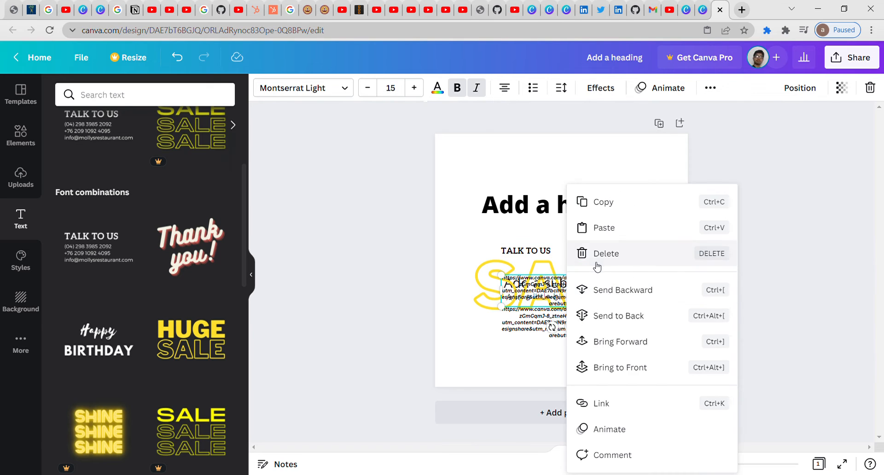
pyautogui.click(575, 254)
pyautogui.rightClick(559, 313)
pyautogui.click(591, 307)
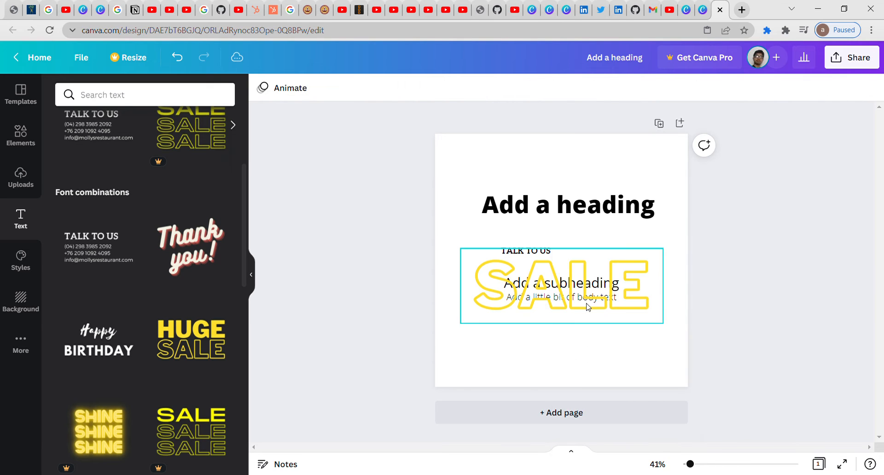
pyautogui.rightClick(565, 295)
pyautogui.click(594, 266)
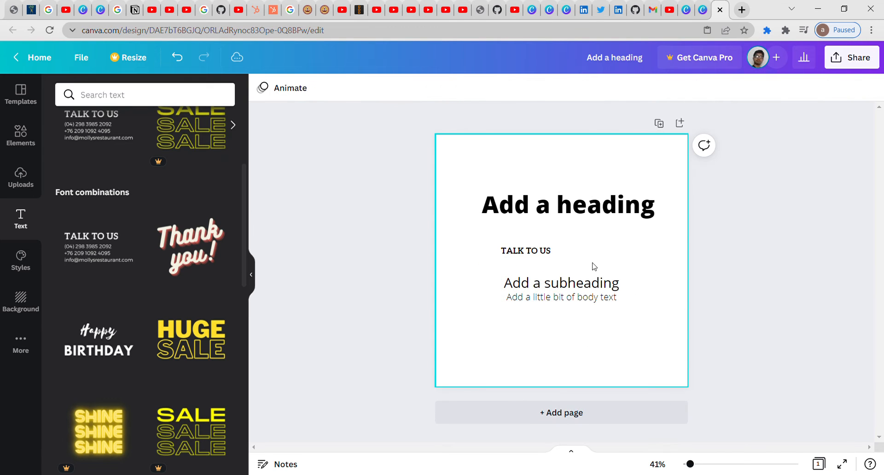
# Step: Delete the TALK TO US text, body text, subheading and heading, leaving the page blank
pyautogui.click(534, 254)
pyautogui.rightClick(533, 253)
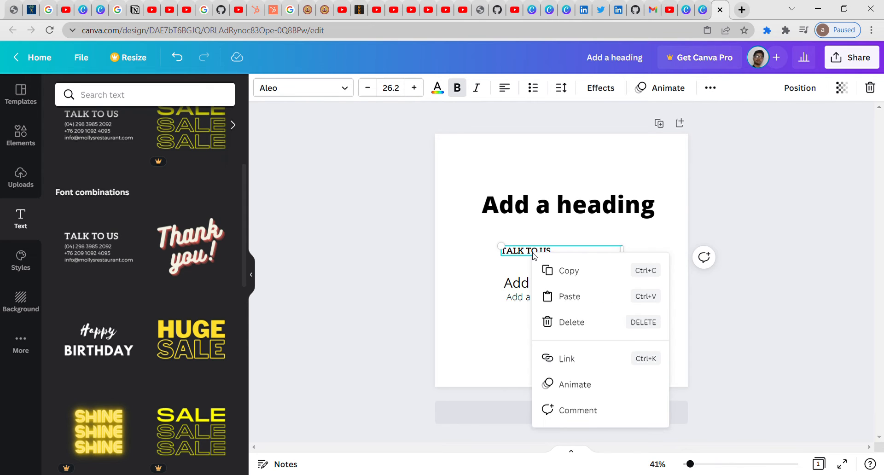
pyautogui.click(571, 322)
pyautogui.click(561, 298)
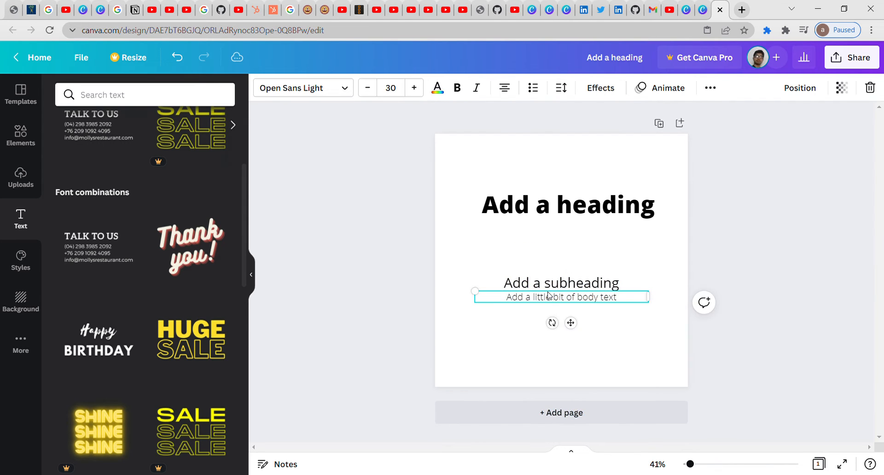
pyautogui.rightClick(560, 298)
pyautogui.click(609, 365)
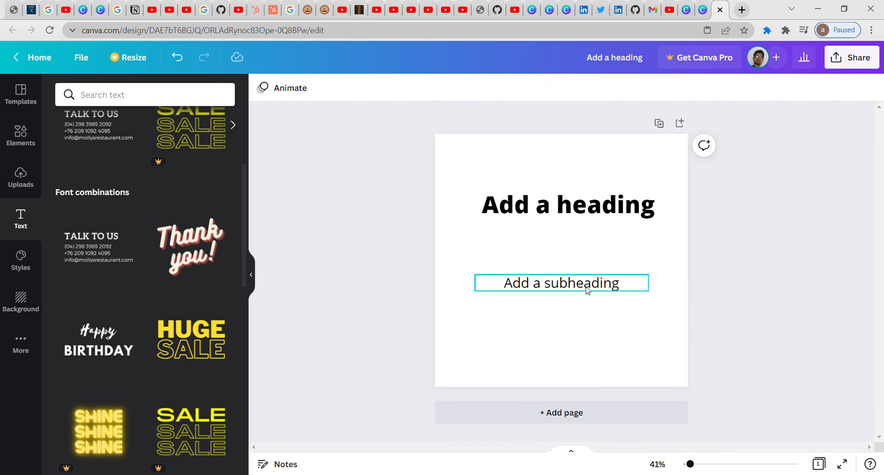
pyautogui.rightClick(586, 288)
pyautogui.click(619, 357)
pyautogui.click(569, 212)
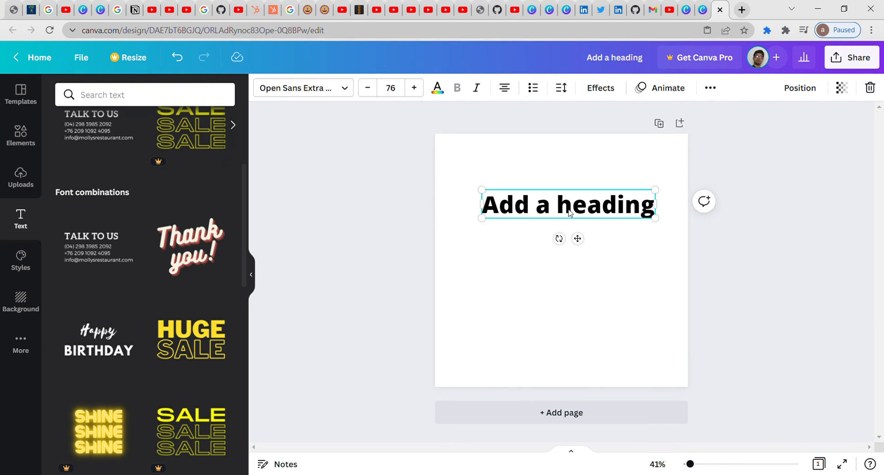
pyautogui.rightClick(570, 212)
pyautogui.click(601, 279)
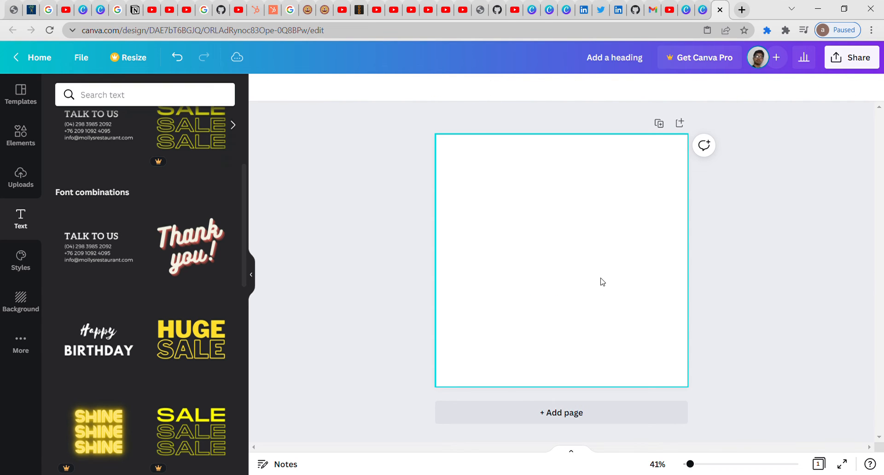
pyautogui.click(487, 170)
pyautogui.rightClick(487, 170)
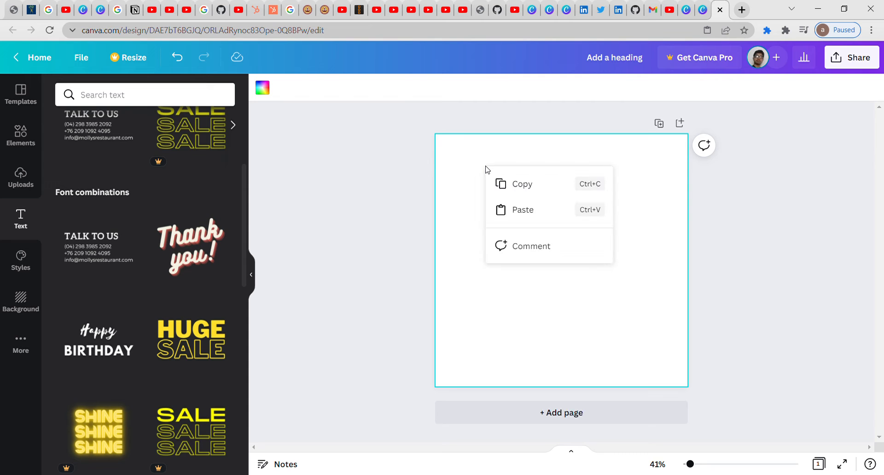
# Step: Add the Thank you! and TALK TO US combinations, then apply the stop war template
pyautogui.click(411, 179)
pyautogui.click(214, 246)
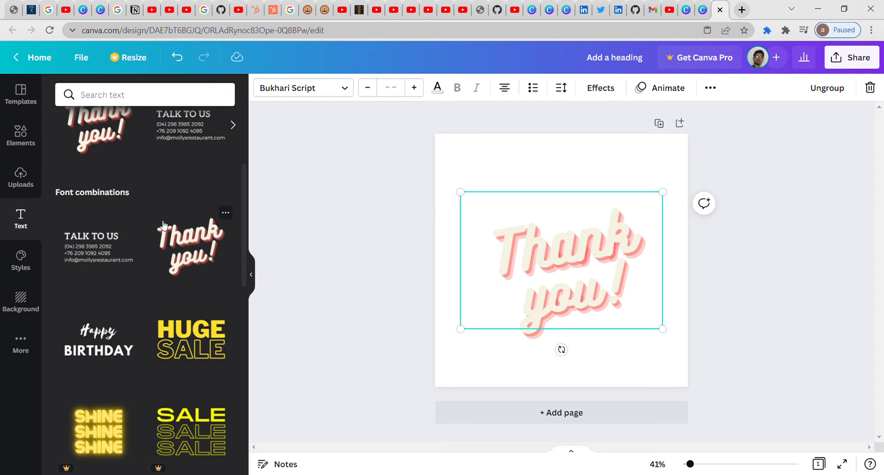
pyautogui.click(107, 248)
pyautogui.click(23, 104)
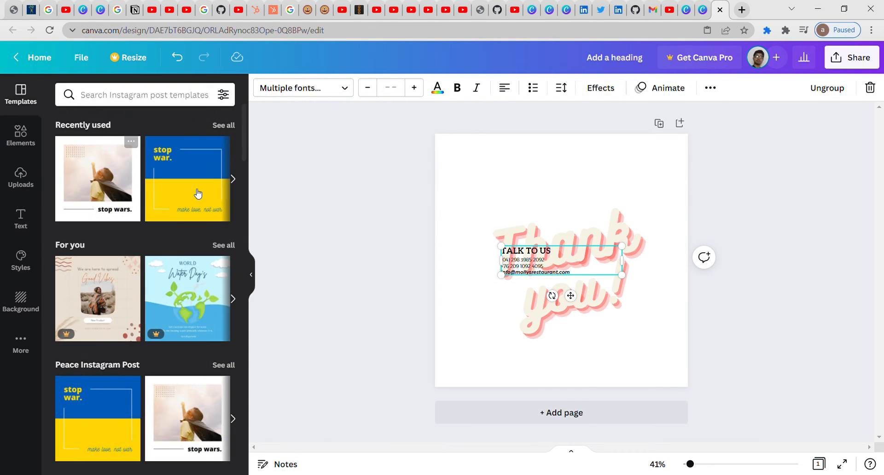
pyautogui.click(193, 189)
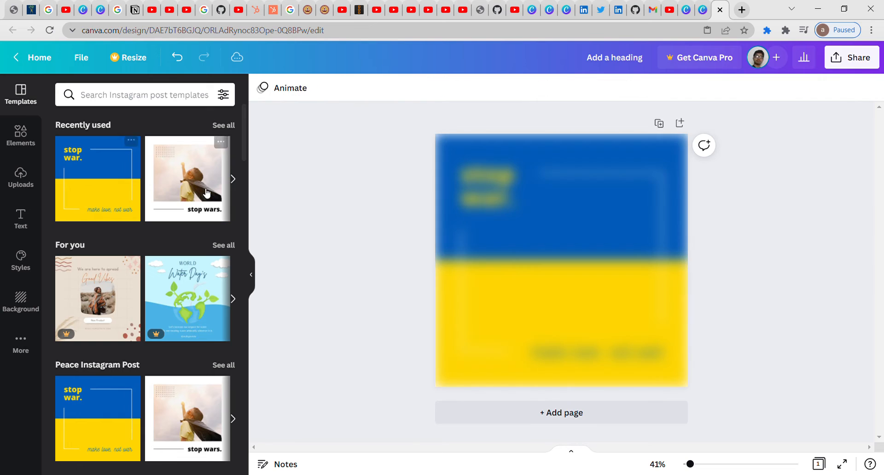
# Step: Try orange and then blue on the template's top rectangle
pyautogui.click(592, 220)
pyautogui.click(262, 87)
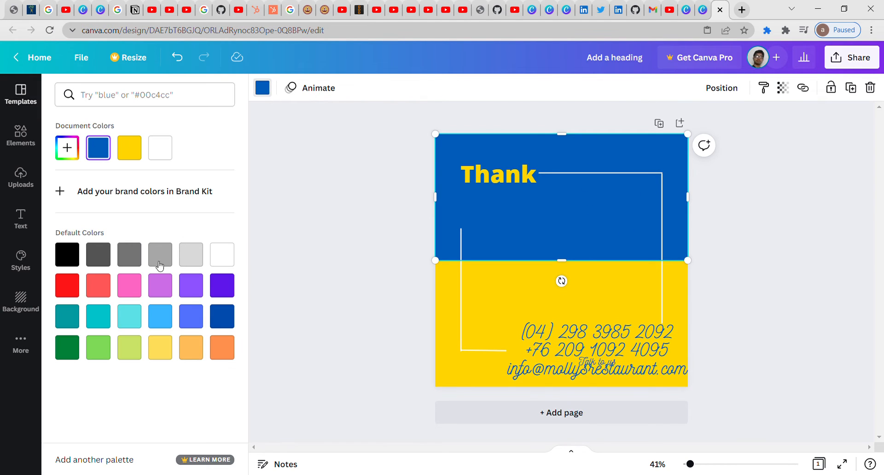
pyautogui.click(160, 285)
pyautogui.click(222, 347)
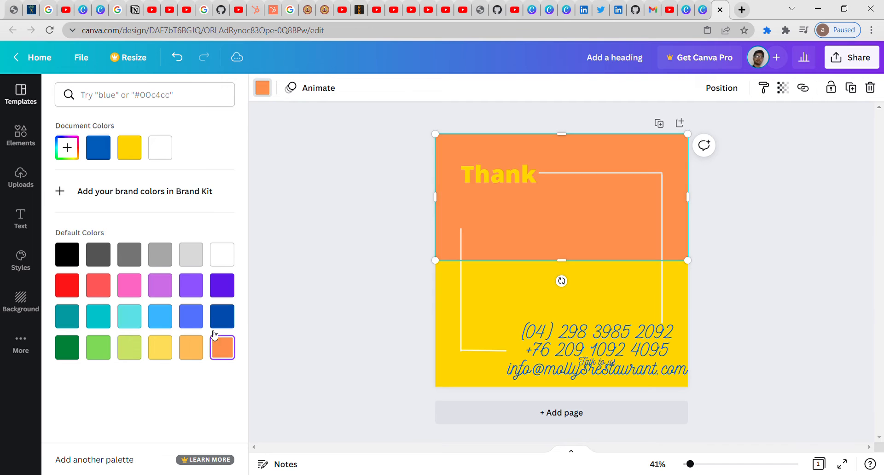
pyautogui.click(190, 317)
pyautogui.click(468, 295)
# Step: Turn both colour blocks white and move Thank to the top centre of the page
pyautogui.click(516, 292)
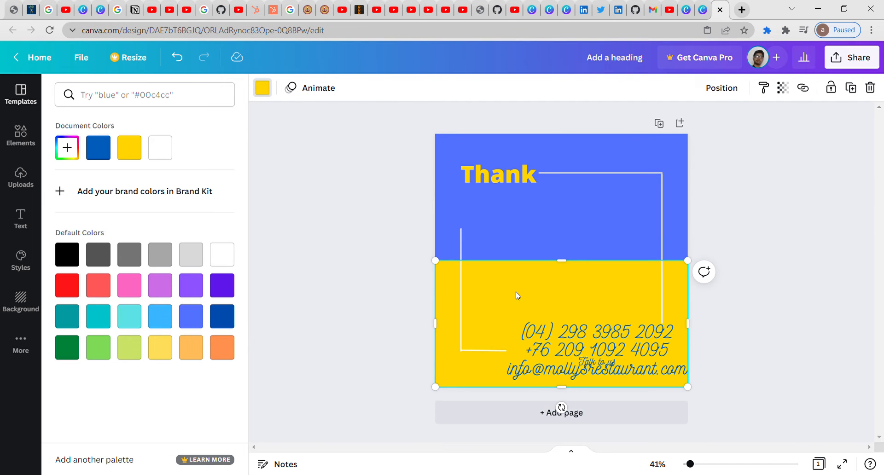
pyautogui.click(109, 325)
pyautogui.click(99, 348)
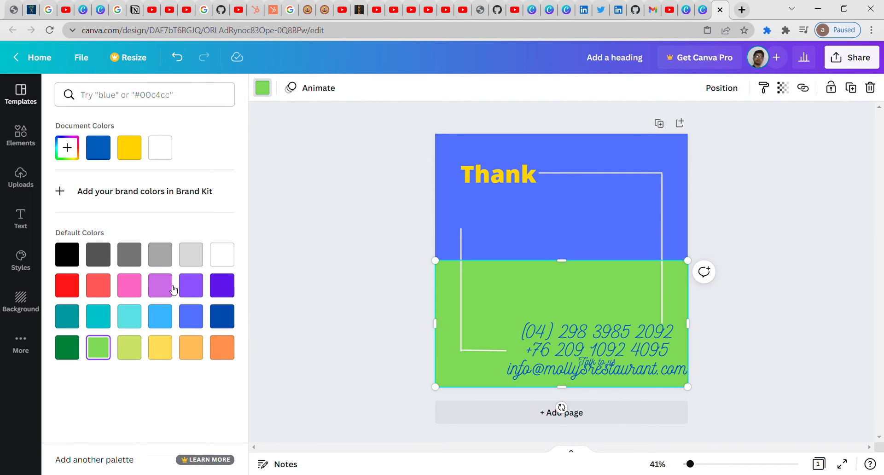
pyautogui.click(160, 286)
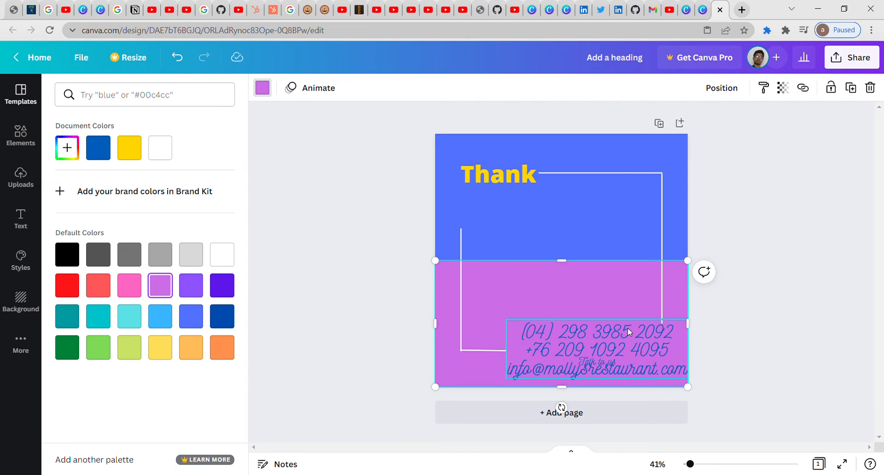
pyautogui.click(190, 282)
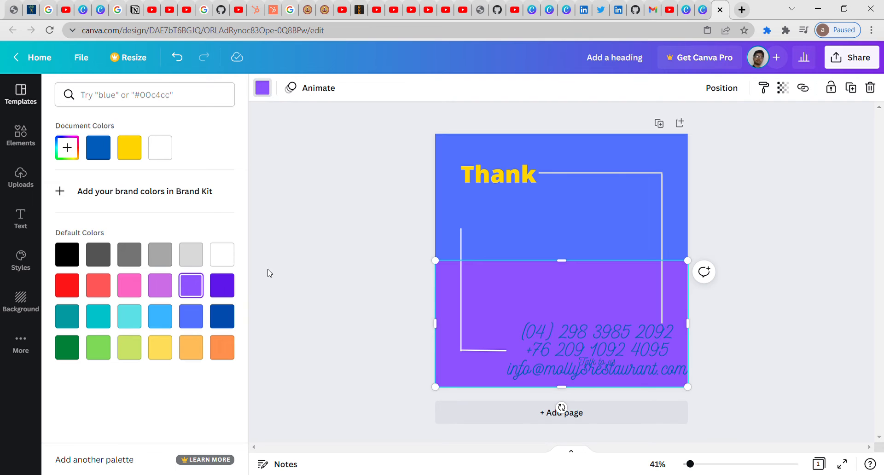
pyautogui.click(161, 155)
pyautogui.click(456, 161)
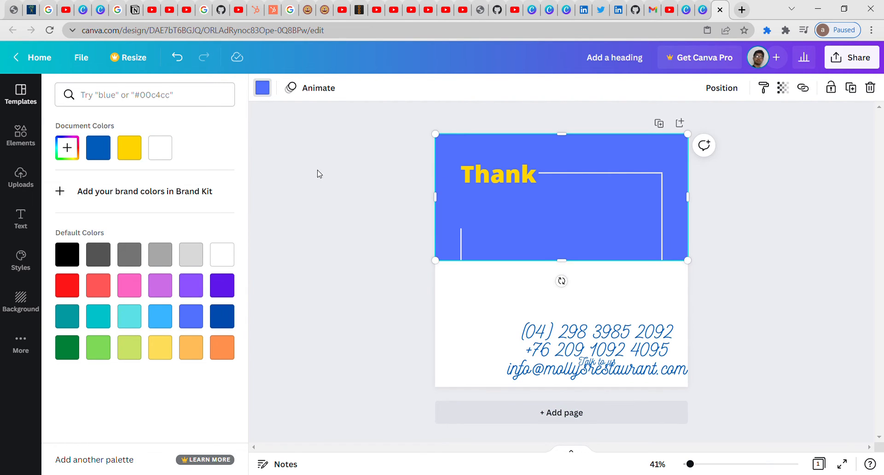
pyautogui.click(160, 152)
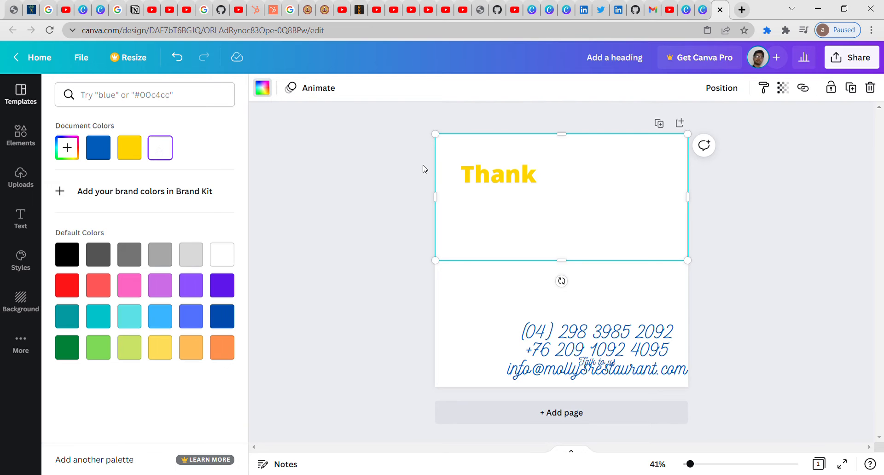
pyautogui.moveTo(517, 180); pyautogui.dragTo(579, 168)
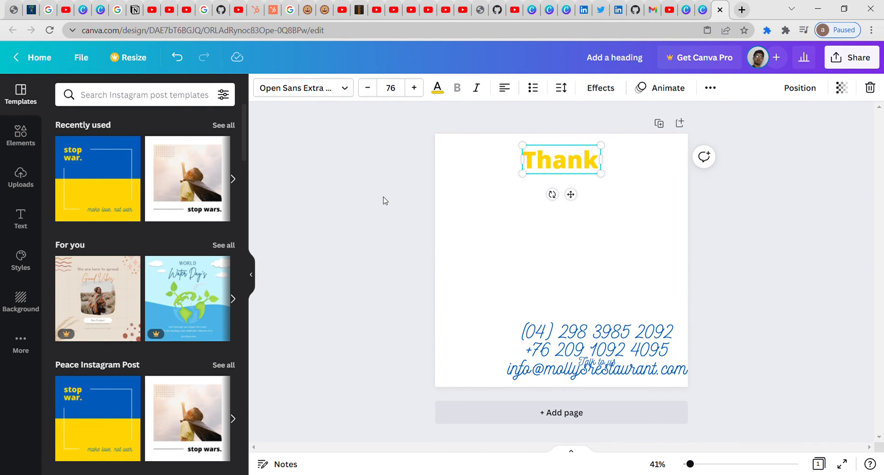
# Step: Delete the phone and email text, then add a heading 'kbvsdlkjvasdkj' moved higher
pyautogui.click(575, 350)
pyautogui.rightClick(555, 332)
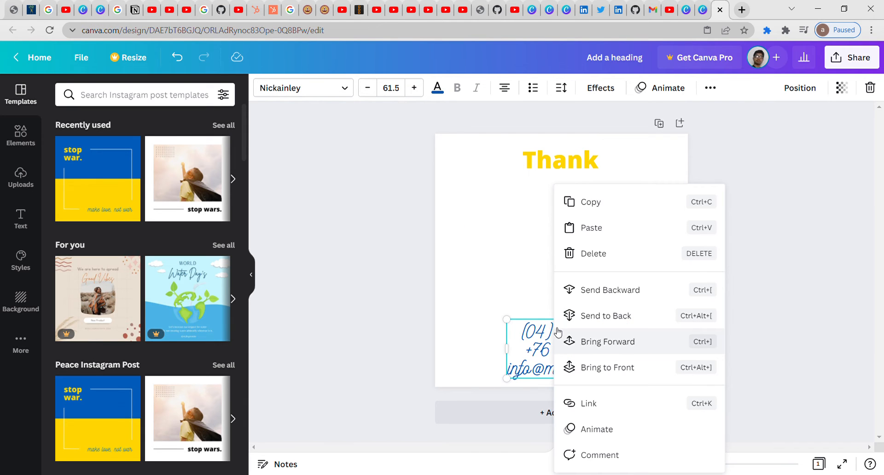
pyautogui.click(607, 257)
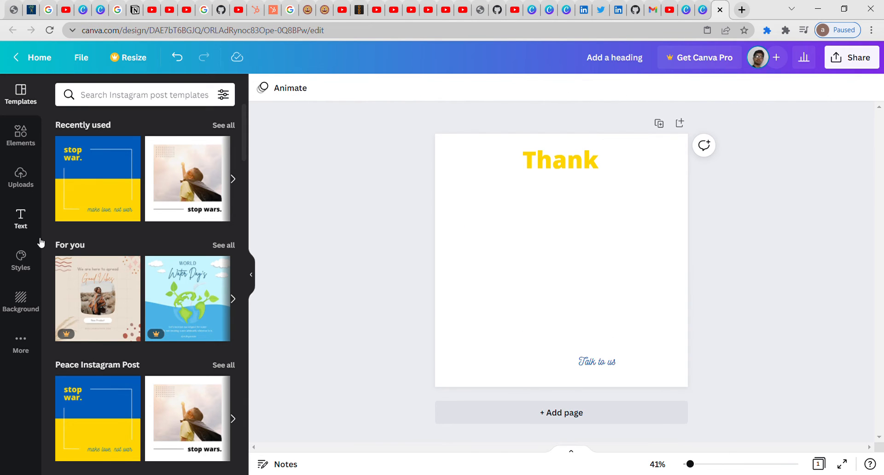
pyautogui.click(31, 225)
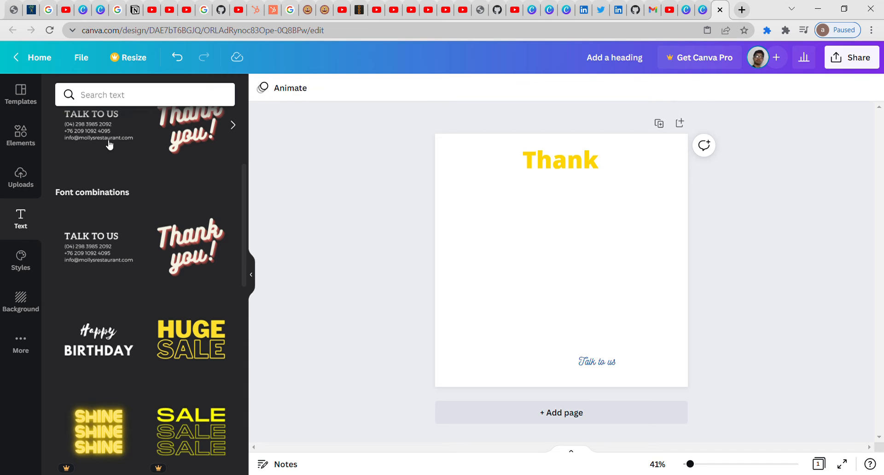
pyautogui.scroll(4, 241, 224)
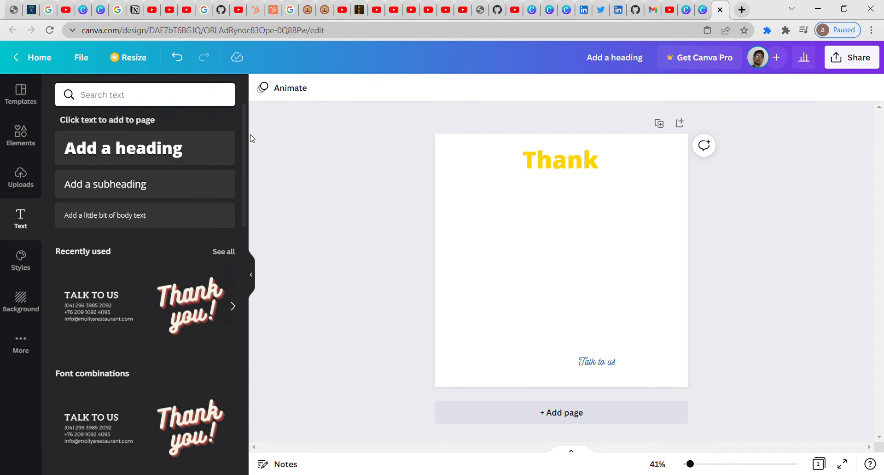
pyautogui.click(117, 159)
pyautogui.write('kbvsdlkjvasdkj')
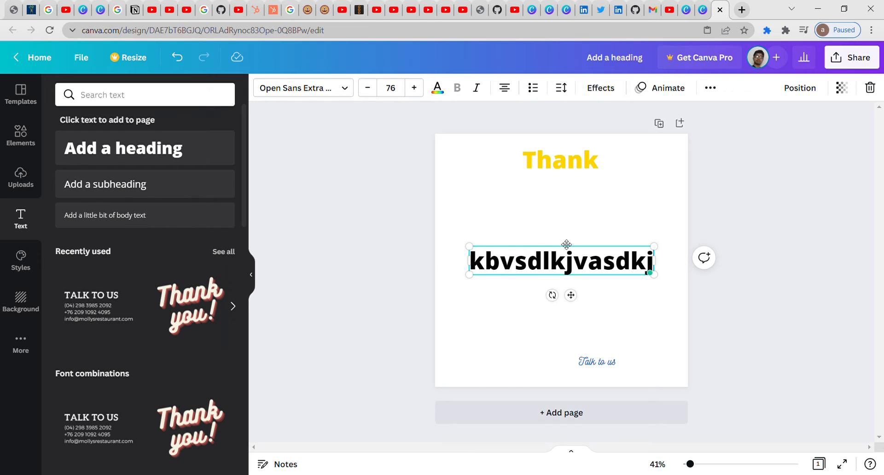
pyautogui.moveTo(566, 245); pyautogui.dragTo(573, 199)
# Step: Add subheading 'kvsdbvjbklzvdnas' and a body text line, then shift Thank and the new lines left
pyautogui.click(196, 199)
pyautogui.write('kvsdbvjbklzvdnas')
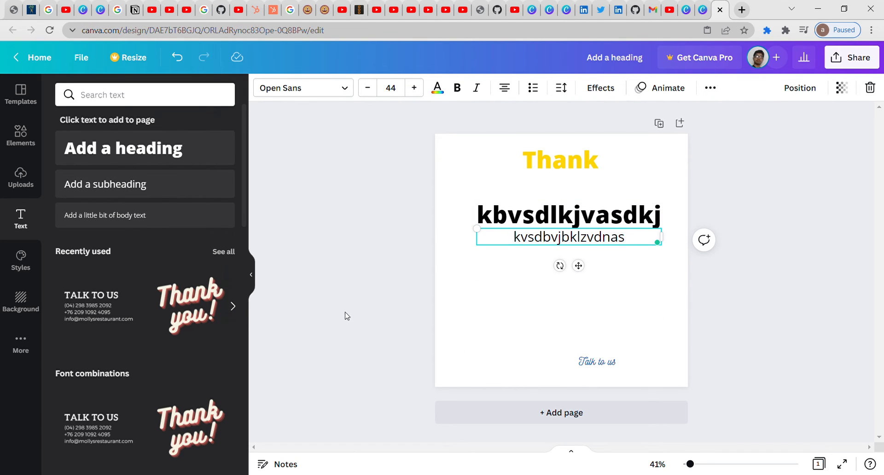
pyautogui.click(211, 224)
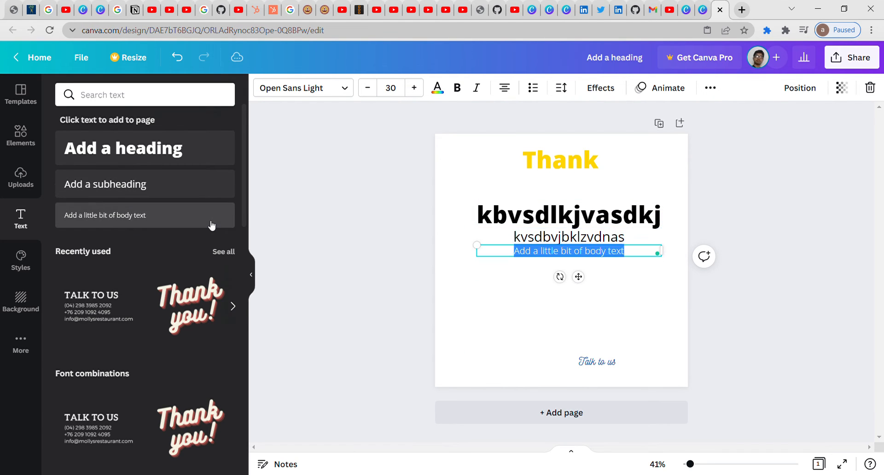
pyautogui.write('kjdlbvlkanvjkladsb vjab')
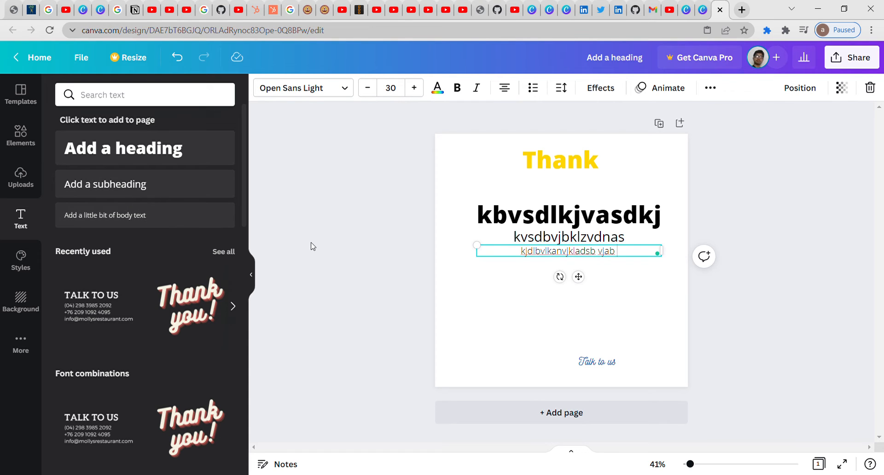
pyautogui.click(819, 262)
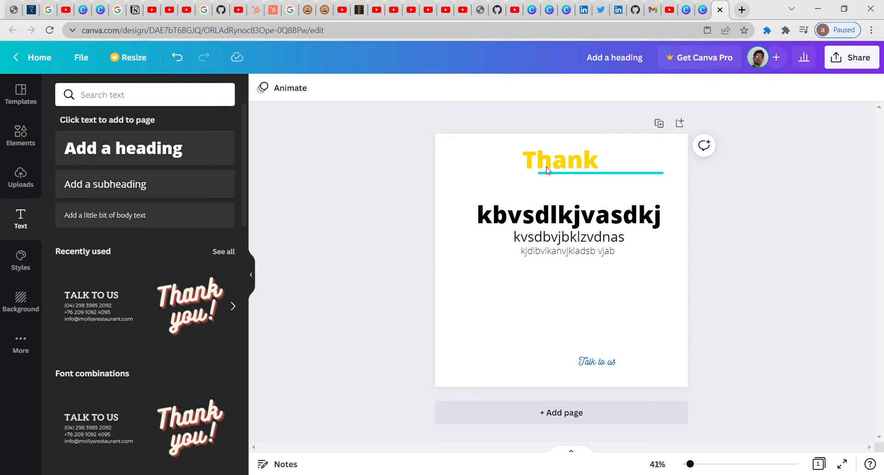
pyautogui.moveTo(564, 166); pyautogui.dragTo(530, 167)
pyautogui.moveTo(554, 219); pyautogui.dragTo(509, 239)
pyautogui.moveTo(564, 251); pyautogui.dragTo(522, 249)
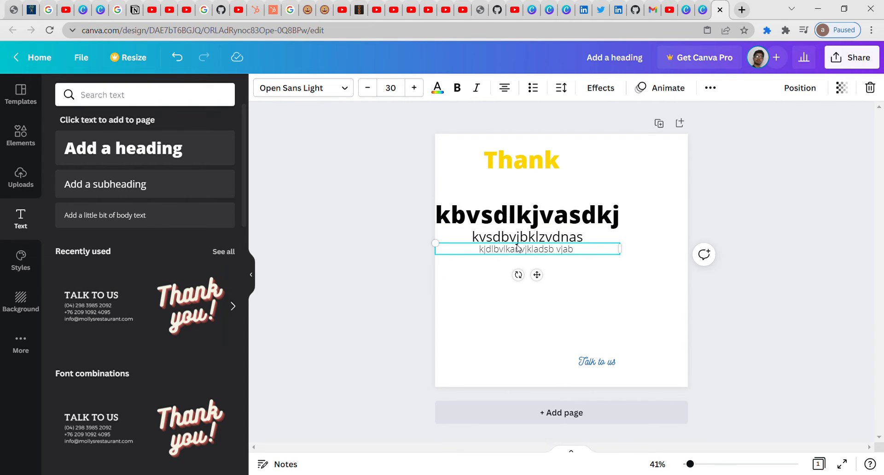
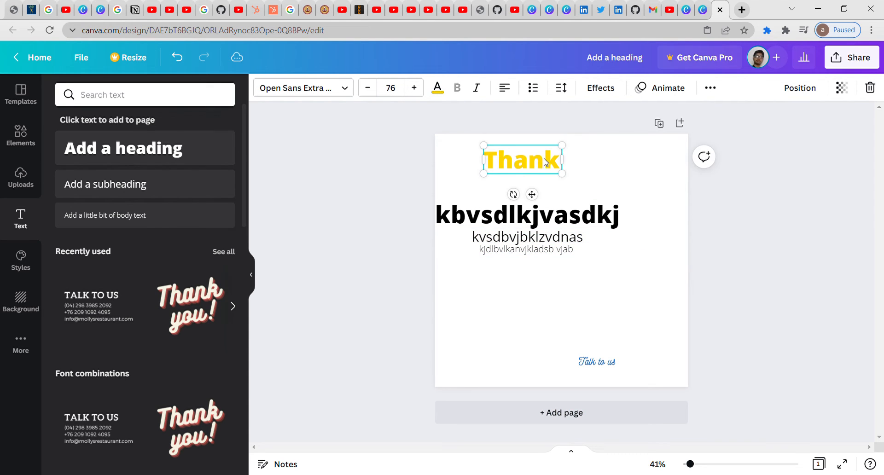
# Step: Snap Thank, the bold heading, subheading and body text into one aligned column, undoing two moves
pyautogui.moveTo(545, 160); pyautogui.dragTo(585, 181)
pyautogui.moveTo(535, 220); pyautogui.dragTo(619, 216)
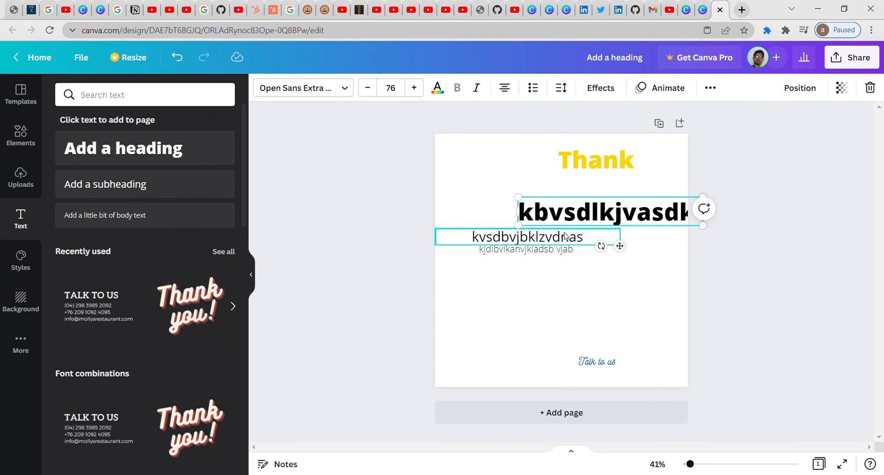
pyautogui.moveTo(562, 242); pyautogui.dragTo(644, 240)
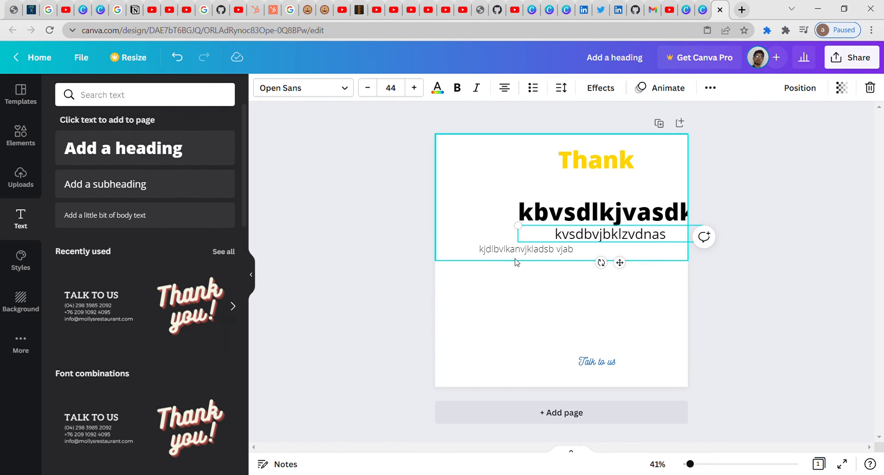
pyautogui.moveTo(537, 251); pyautogui.dragTo(622, 252)
pyautogui.hotkey('ctrl', 'z')
pyautogui.hotkey('ctrl', 'z')
pyautogui.hotkey('ctrl', 'z')
pyautogui.hotkey('ctrl', 'z')
pyautogui.hotkey('ctrl', 'z')
pyautogui.hotkey('ctrl', 'z')
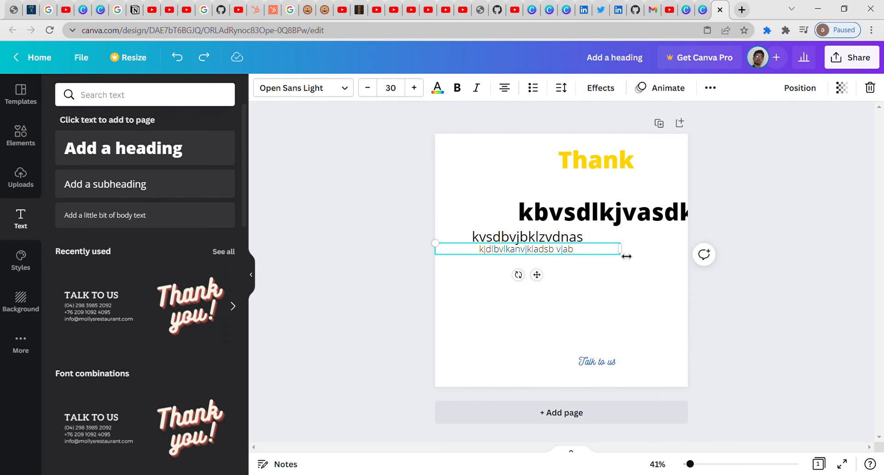
pyautogui.hotkey('ctrl', 'z')
pyautogui.hotkey('ctrl', 'z')
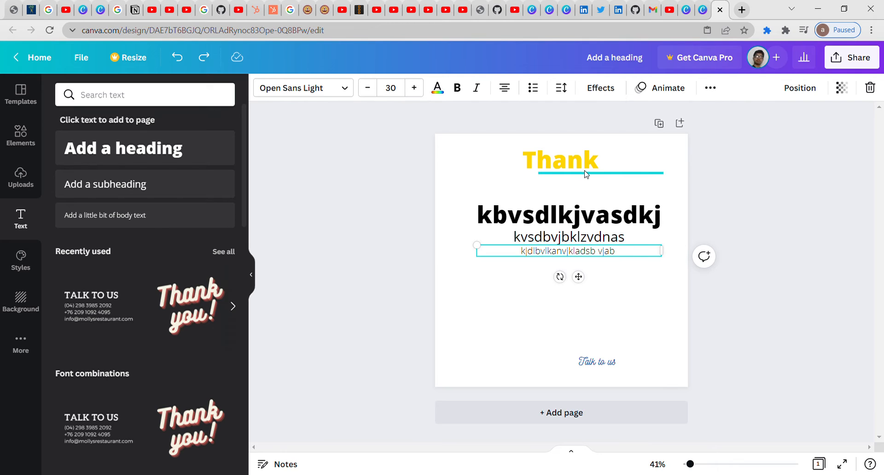
# Step: Group Thank, the bold heading, subheading and body text, then move the group lower
pyautogui.keyDown('shift'); pyautogui.click(562, 164); pyautogui.keyUp('shift')
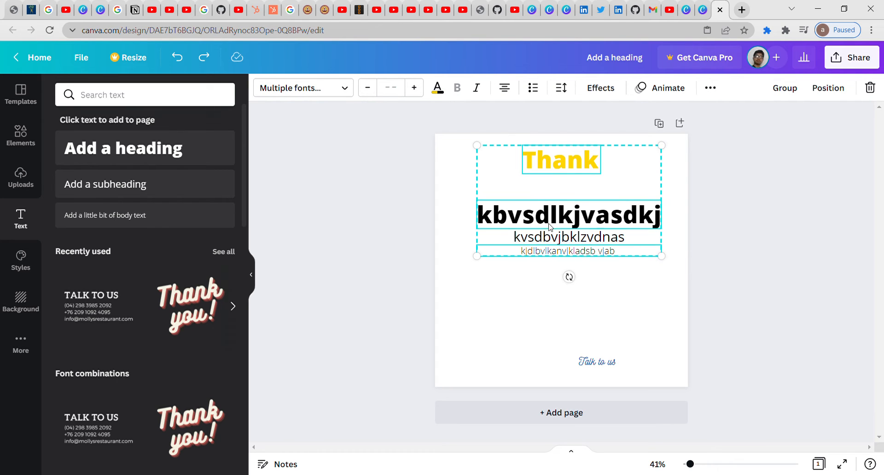
pyautogui.keyDown('shift'); pyautogui.click(551, 242); pyautogui.keyUp('shift')
pyautogui.keyDown('shift'); pyautogui.click(555, 254); pyautogui.keyUp('shift')
pyautogui.keyDown('shift'); pyautogui.click(555, 249); pyautogui.keyUp('shift')
pyautogui.click(797, 94)
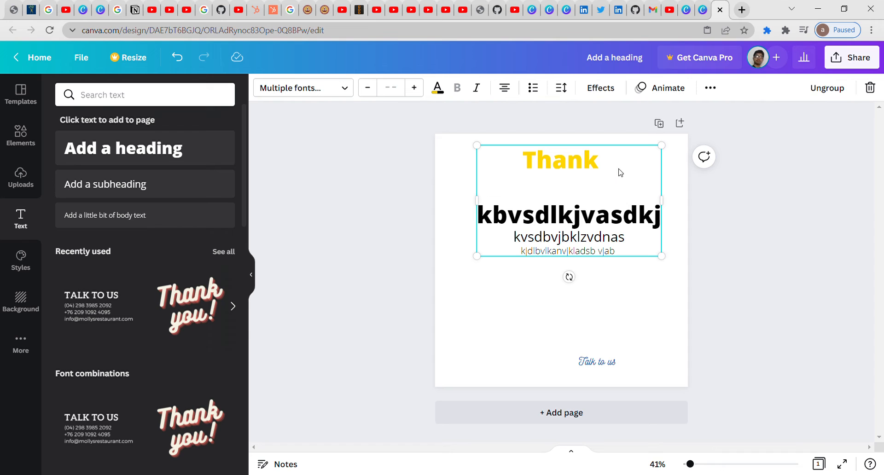
pyautogui.moveTo(620, 178); pyautogui.dragTo(598, 224)
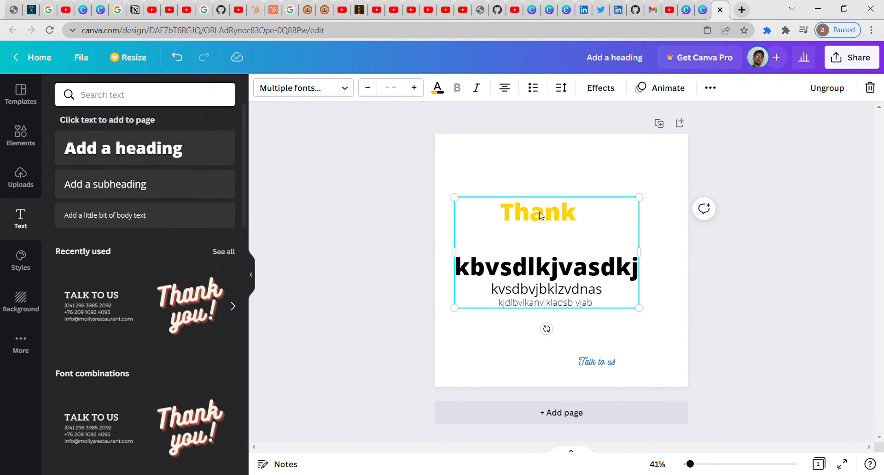
pyautogui.moveTo(529, 296); pyautogui.dragTo(554, 263)
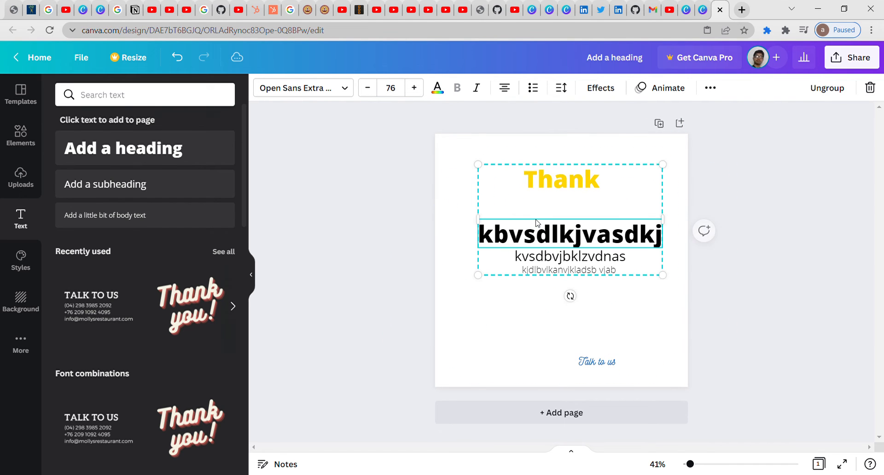
# Step: Ungroup the text lines and delete only the bold kbvsdlkjvasdkj heading
pyautogui.click(835, 88)
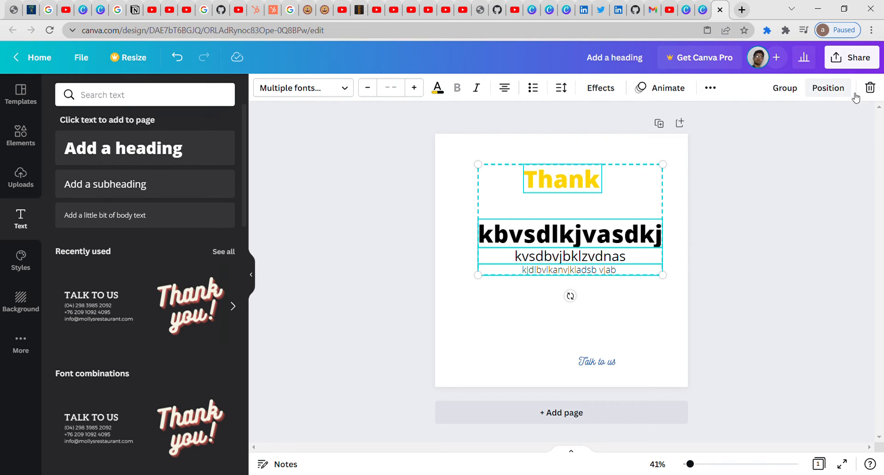
pyautogui.click(870, 88)
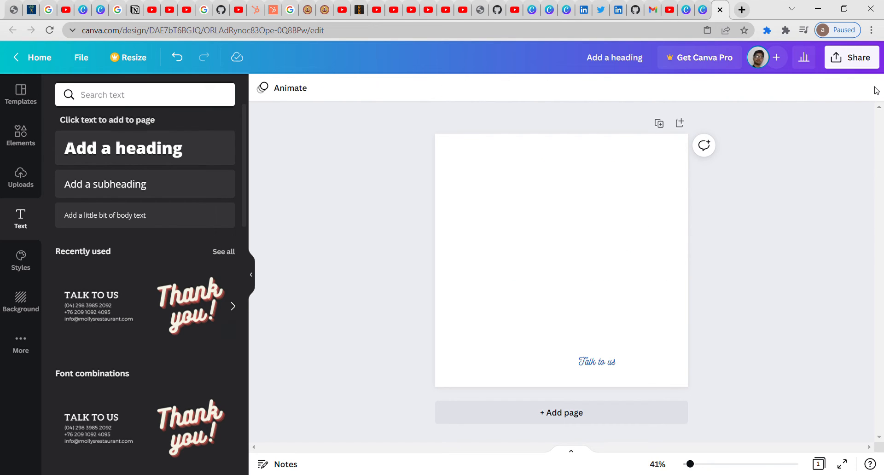
pyautogui.hotkey('ctrl', 'z')
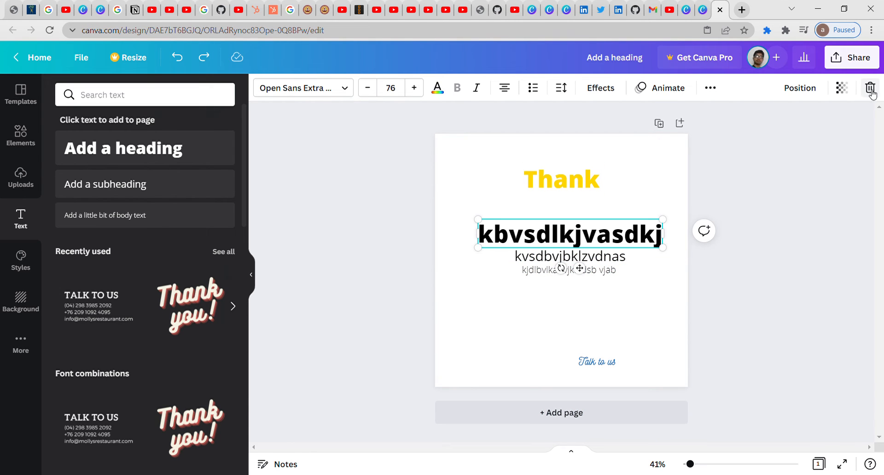
pyautogui.click(870, 87)
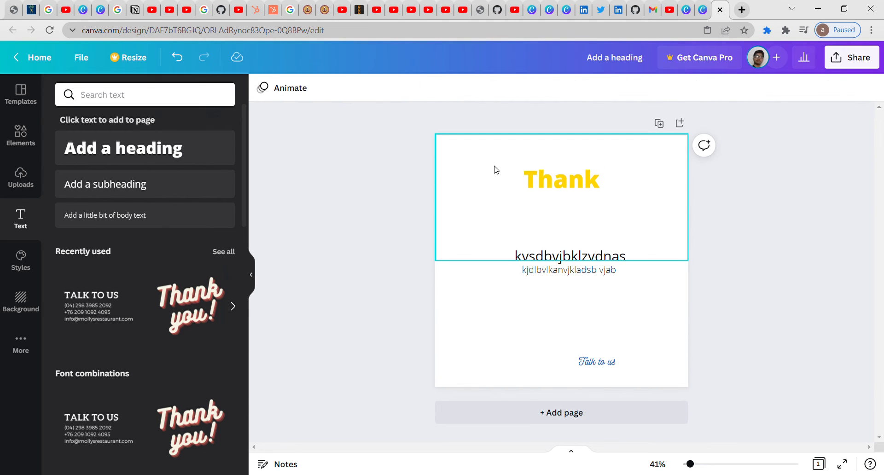
pyautogui.moveTo(246, 203); pyautogui.dragTo(238, 284)
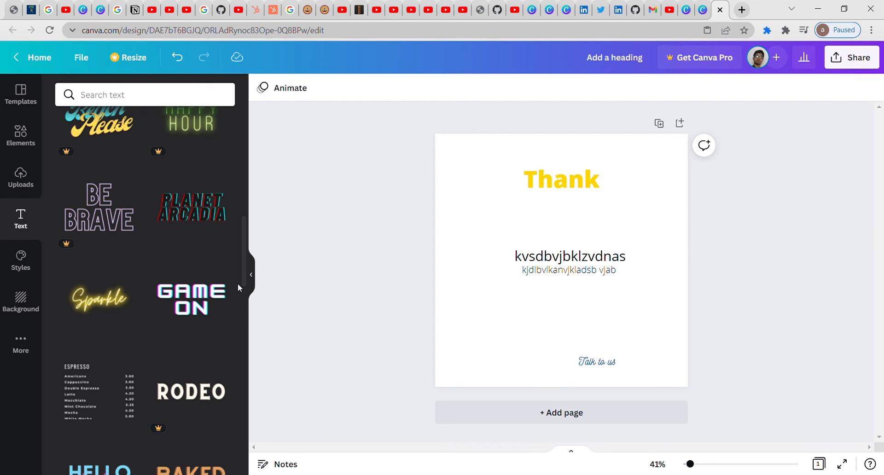
# Step: Try the VOGA, Shrikhand and Barlow Thin styles, shuffling Barlow Thin colours to a red palette
pyautogui.click(21, 260)
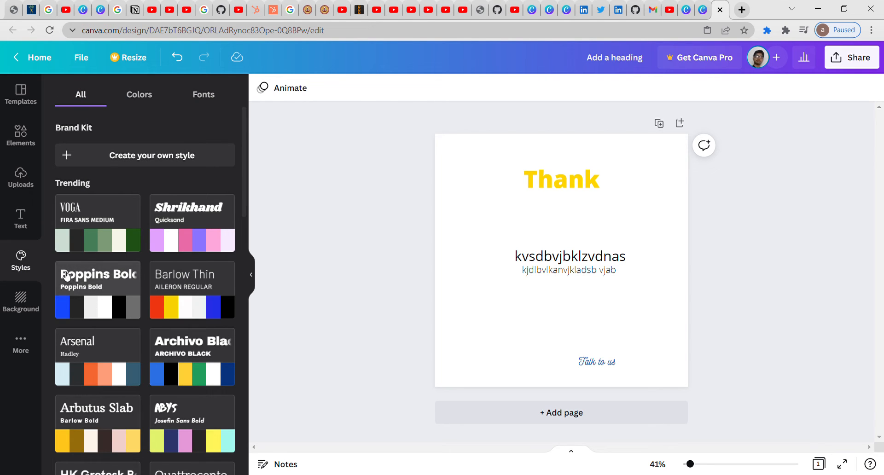
pyautogui.click(106, 249)
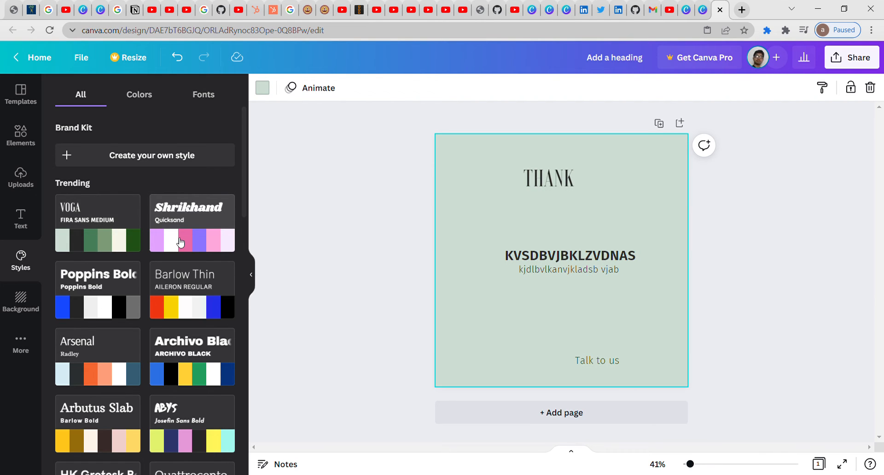
pyautogui.click(180, 243)
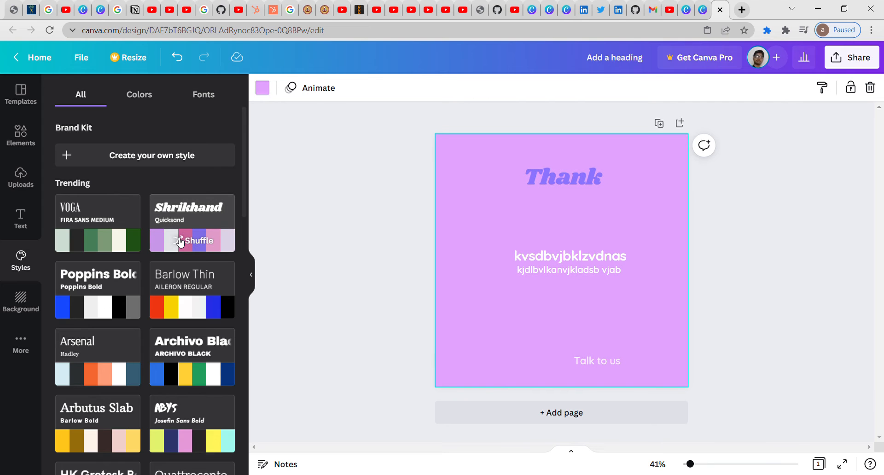
pyautogui.click(201, 248)
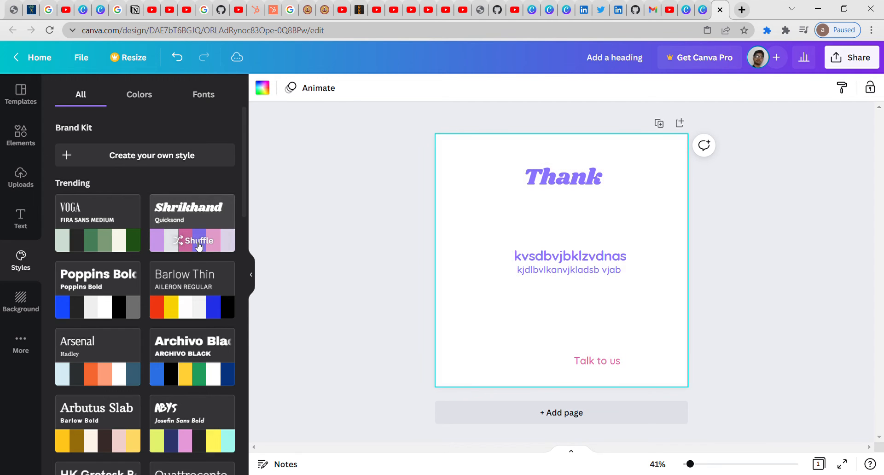
pyautogui.click(199, 281)
pyautogui.click(199, 305)
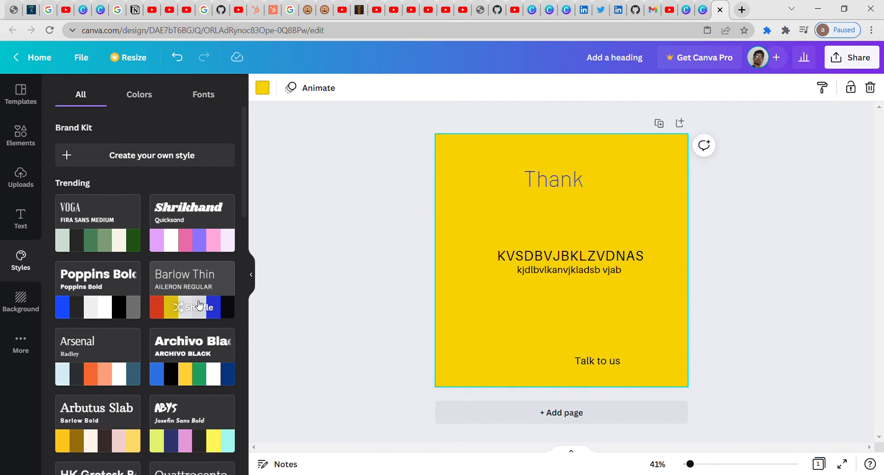
pyautogui.click(199, 305)
pyautogui.click(199, 306)
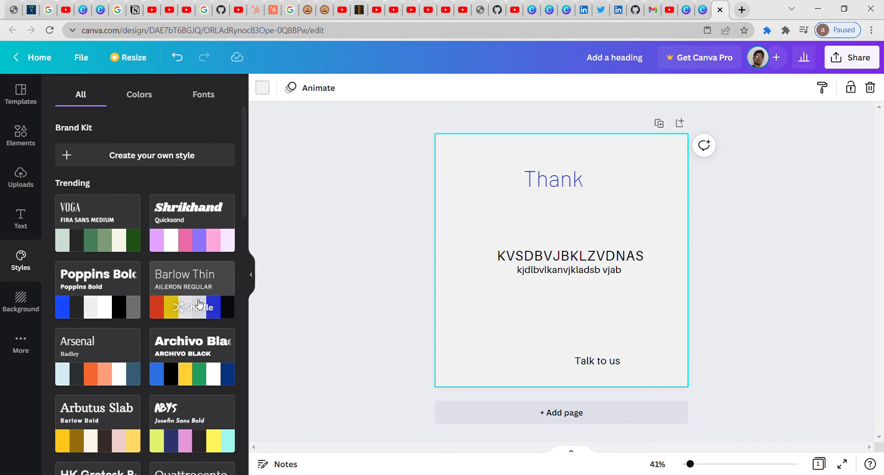
pyautogui.click(199, 306)
pyautogui.click(199, 305)
pyautogui.click(199, 305)
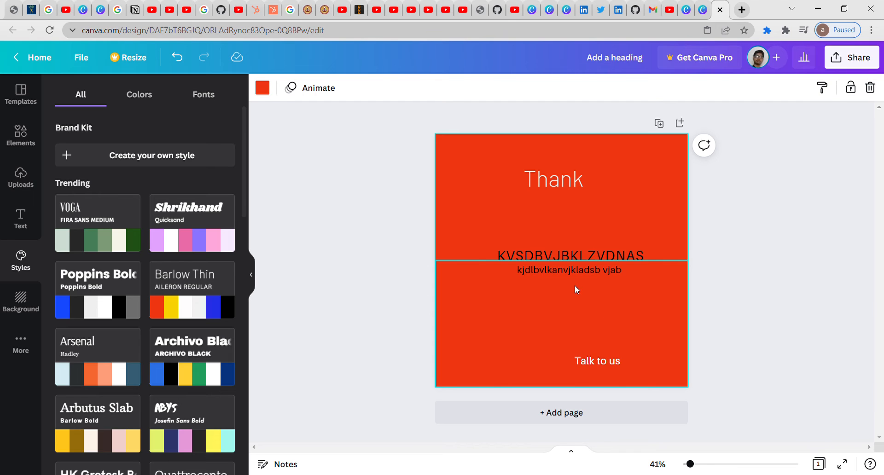
# Step: Colour the KVSDBVJBKLZVDNAS subheading coral
pyautogui.click(571, 271)
pyautogui.click(569, 257)
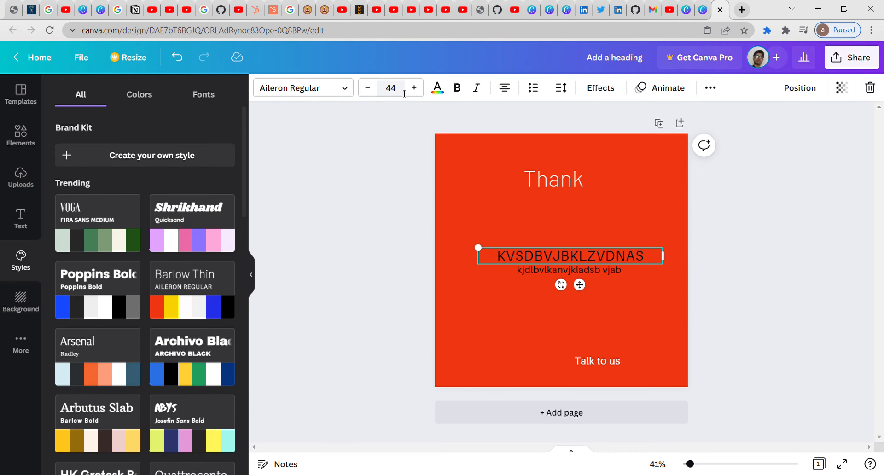
pyautogui.click(437, 87)
pyautogui.click(131, 288)
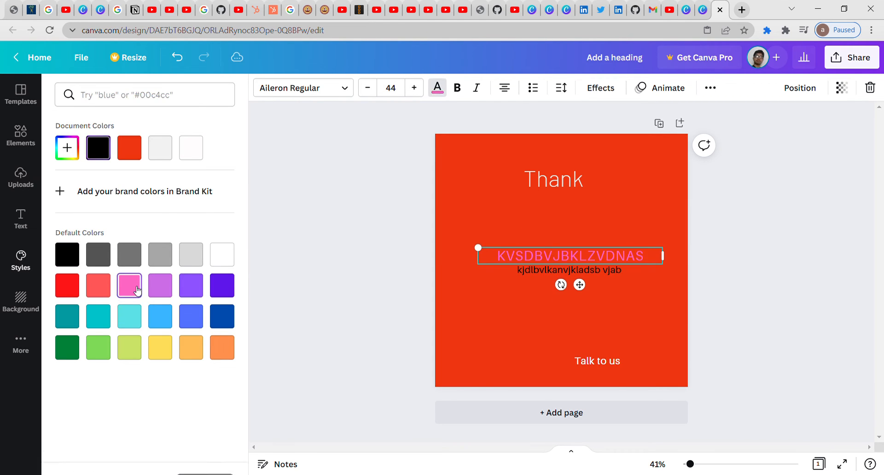
pyautogui.click(111, 288)
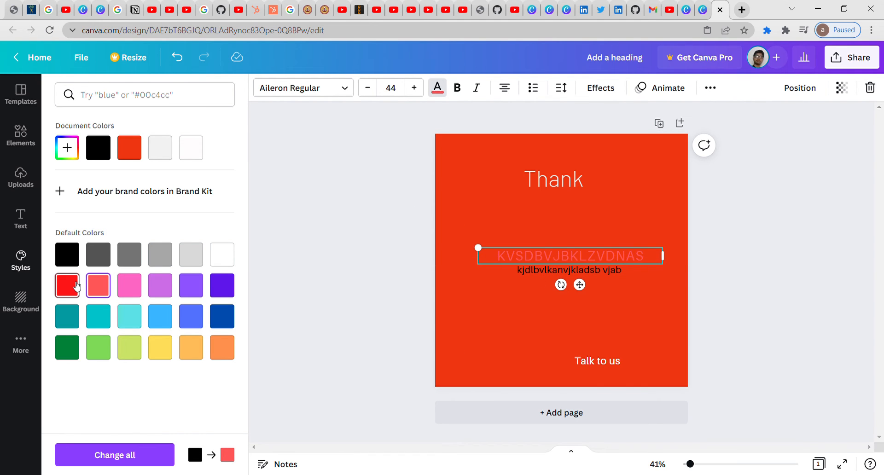
pyautogui.click(402, 293)
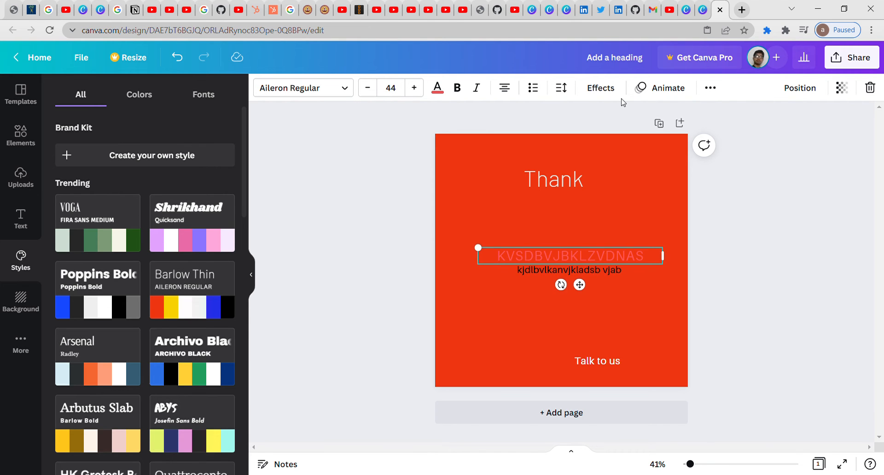
# Step: In a new tab, search for 'coolors' and open coolors.co
pyautogui.click(742, 9)
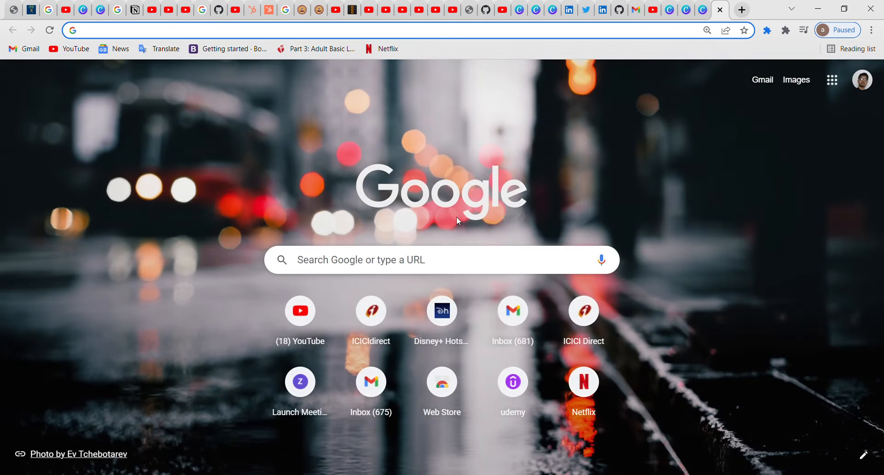
pyautogui.click(438, 263)
pyautogui.write('coo')
pyautogui.press('BackSpace')
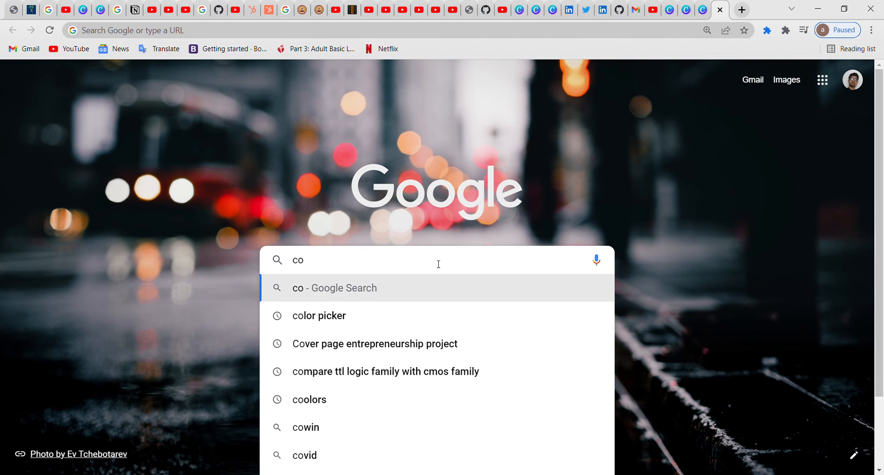
pyautogui.write('lor')
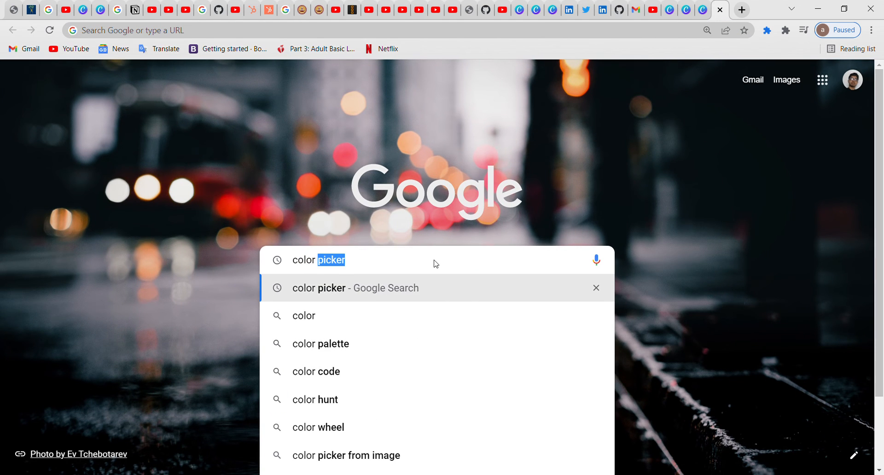
pyautogui.press('BackSpace')
pyautogui.press('BackSpace')
pyautogui.press('BackSpace')
pyautogui.press('BackSpace')
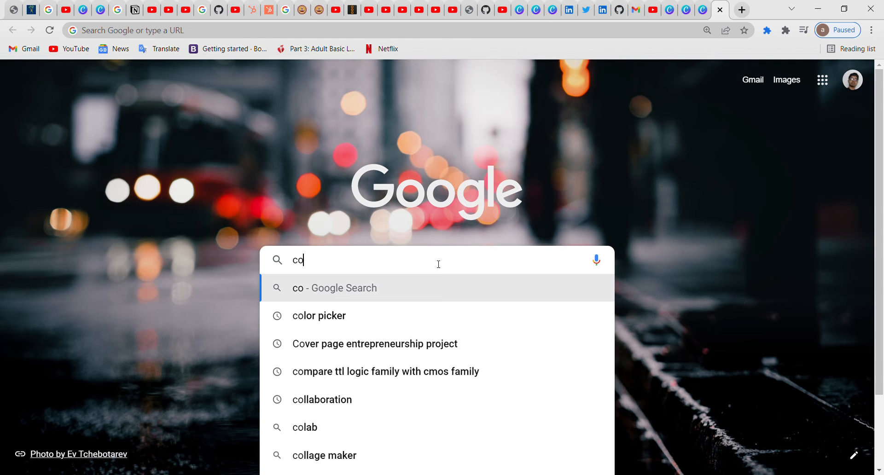
pyautogui.write('olors.co')
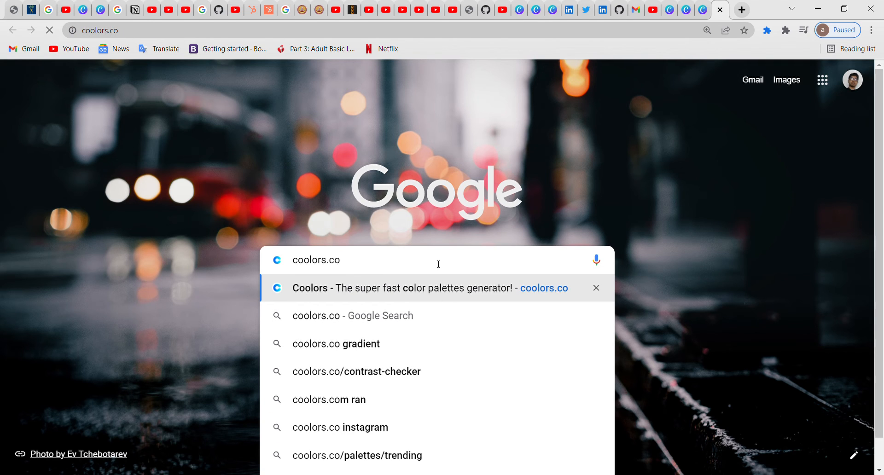
pyautogui.press('Return')
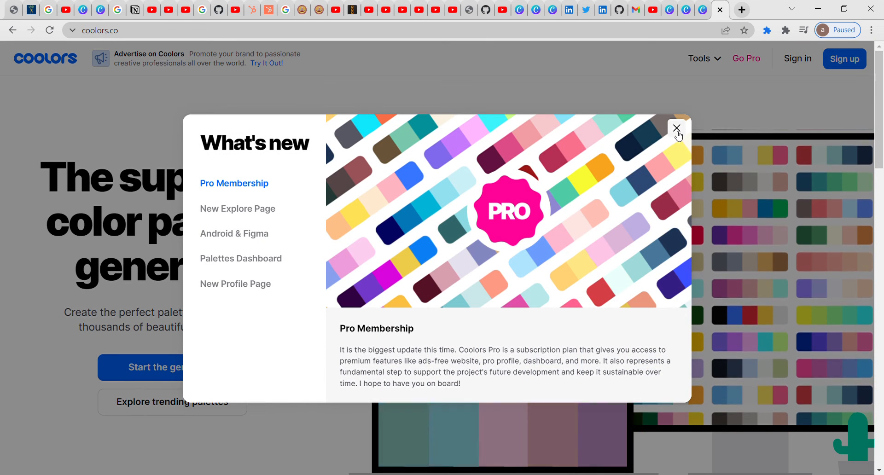
# Step: Dismiss the What's new pop-up and generate a green palette starting with BEEF9E
pyautogui.click(673, 129)
pyautogui.moveTo(879, 138); pyautogui.dragTo(883, 64)
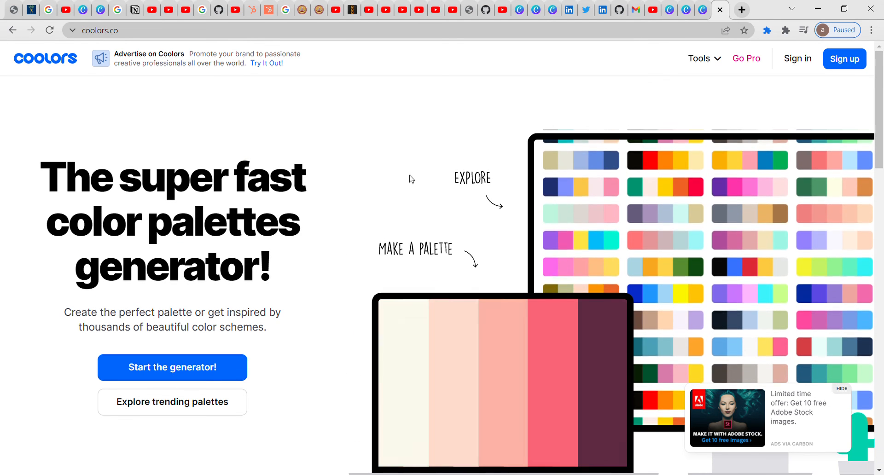
pyautogui.click(230, 366)
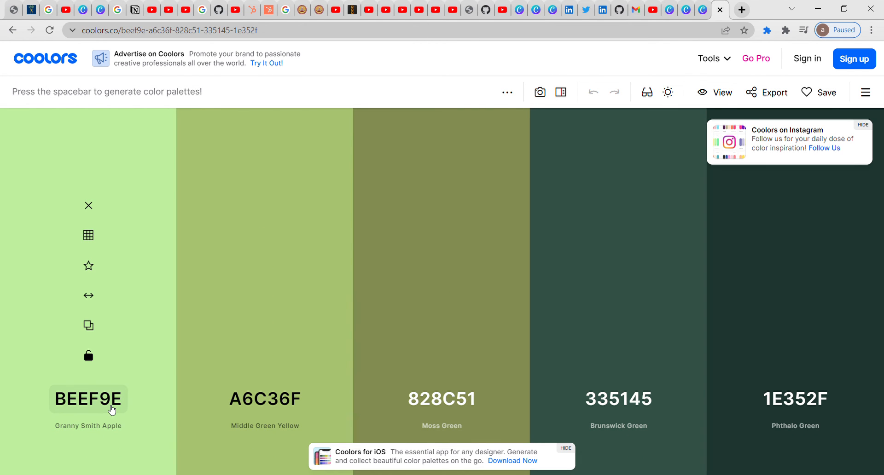
pyautogui.click(112, 409)
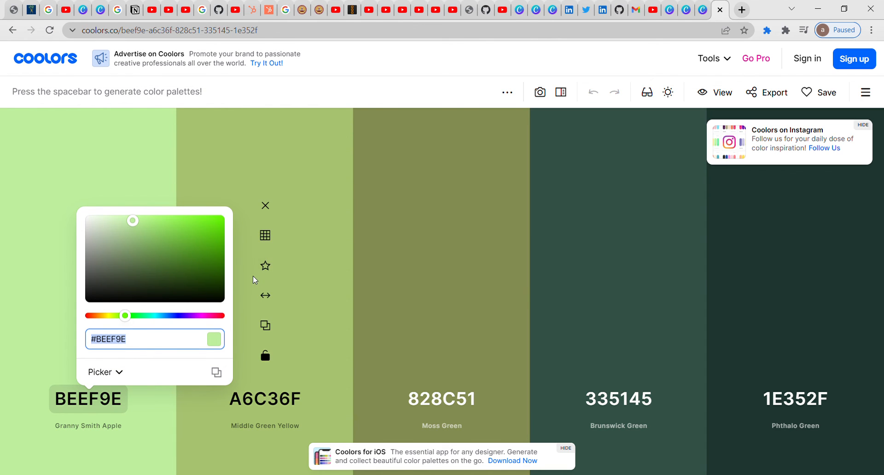
pyautogui.click(442, 236)
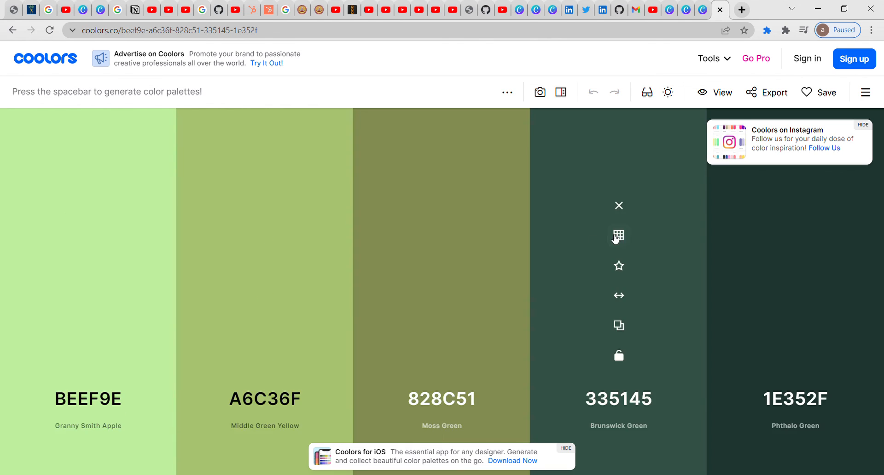
# Step: Copy the Brunswick Green hex code 335145 and return to Canva
pyautogui.click(653, 401)
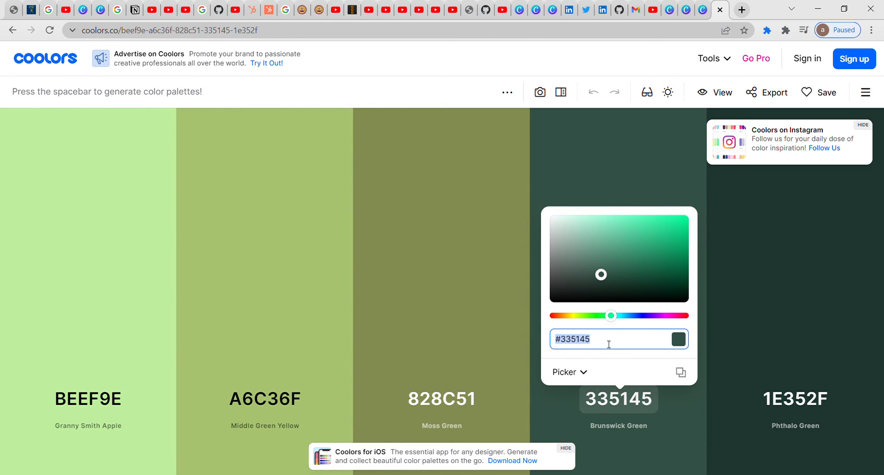
pyautogui.click(606, 344)
pyautogui.moveTo(604, 339); pyautogui.dragTo(540, 344)
pyautogui.hotkey('ctrl', 'c')
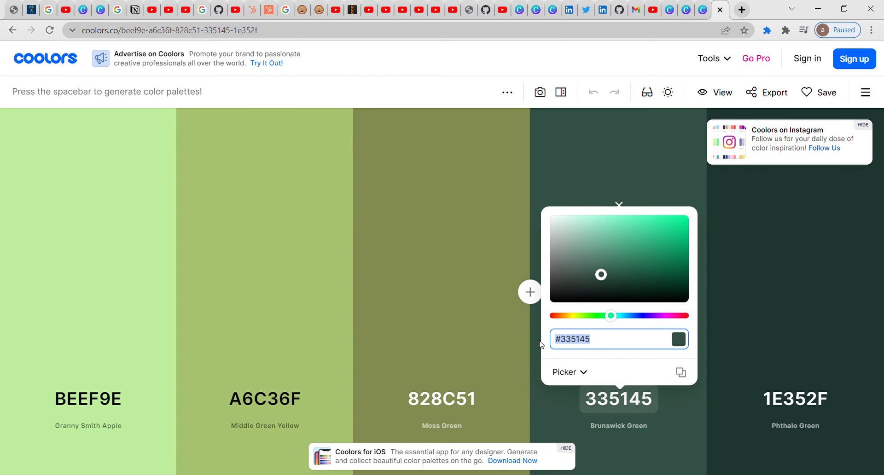
pyautogui.click(703, 9)
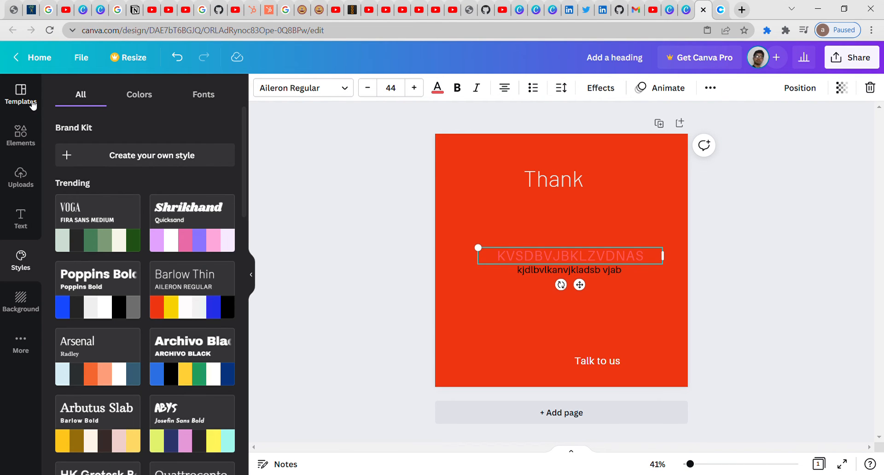
# Step: Select and edit the Thank text, glancing at style palettes and templates
pyautogui.doubleClick(557, 250)
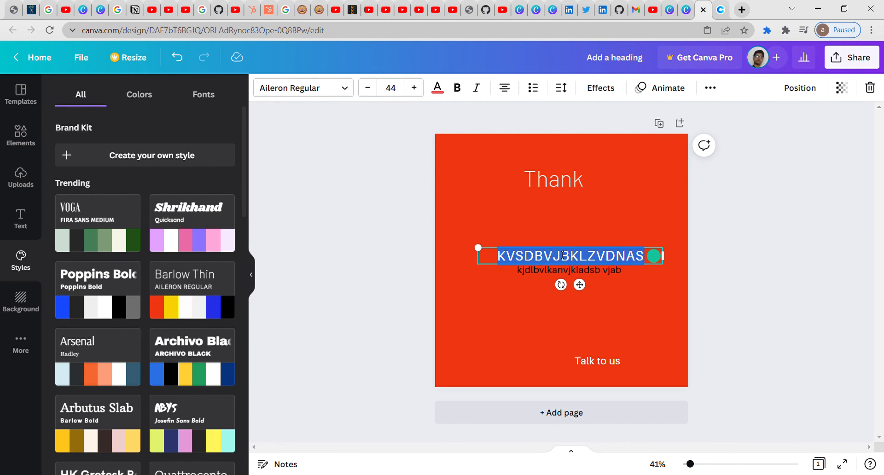
pyautogui.click(545, 173)
pyautogui.click(545, 173)
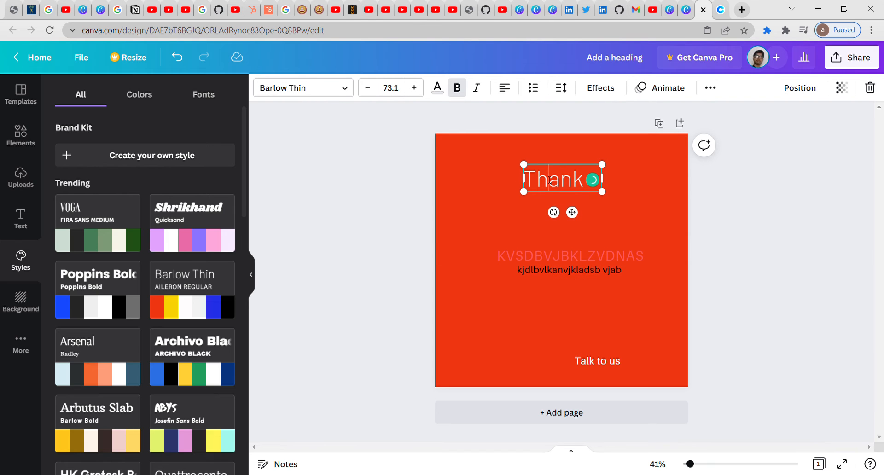
pyautogui.click(146, 95)
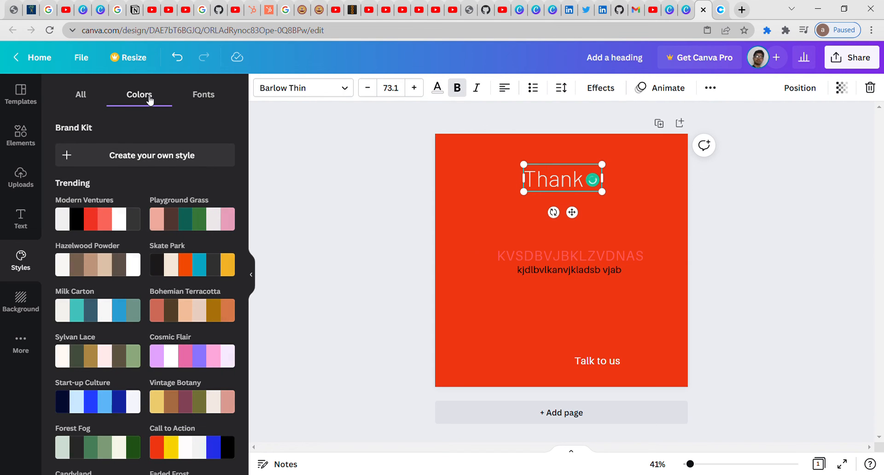
pyautogui.click(18, 92)
pyautogui.hotkey('ctrl', 'a')
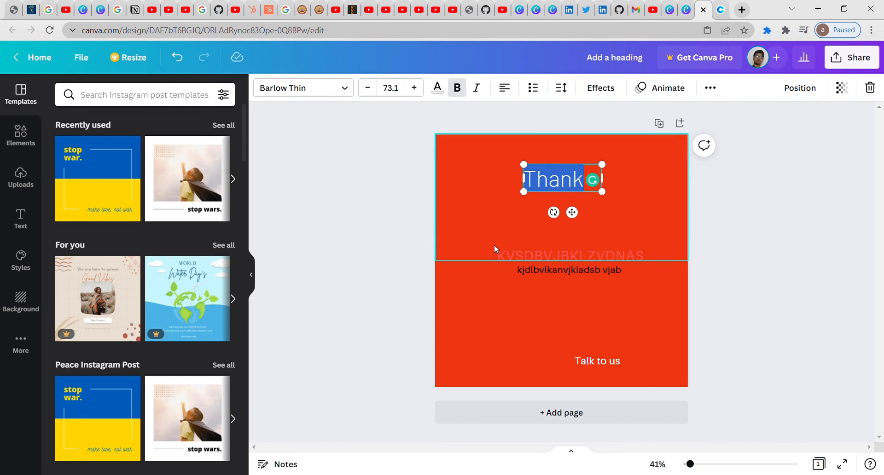
pyautogui.click(460, 289)
# Step: Fill the top rectangle with the pasted dark green #335145
pyautogui.click(450, 173)
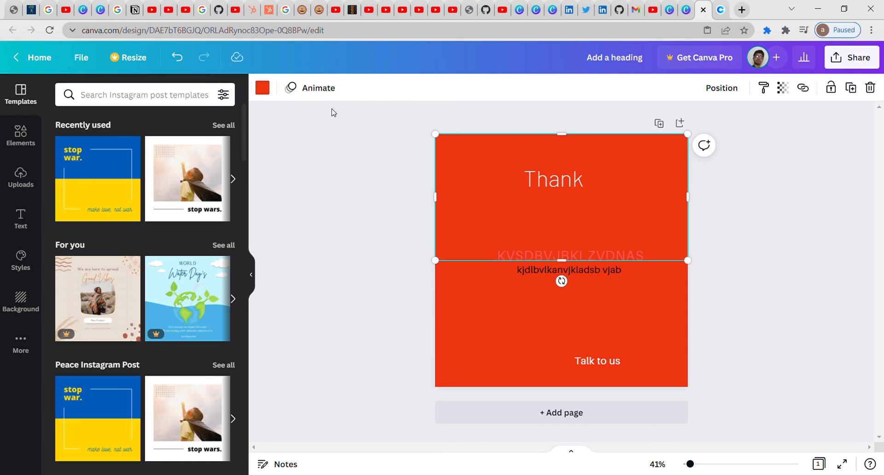
pyautogui.click(268, 90)
pyautogui.click(154, 97)
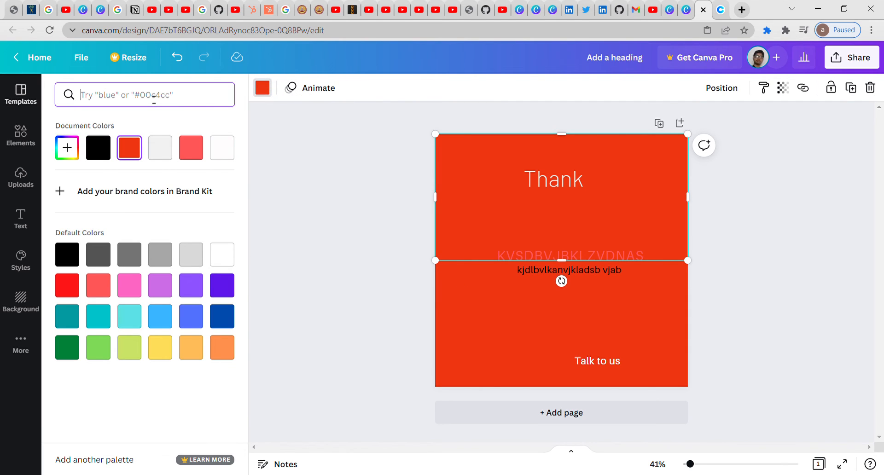
pyautogui.hotkey('ctrl', 'v')
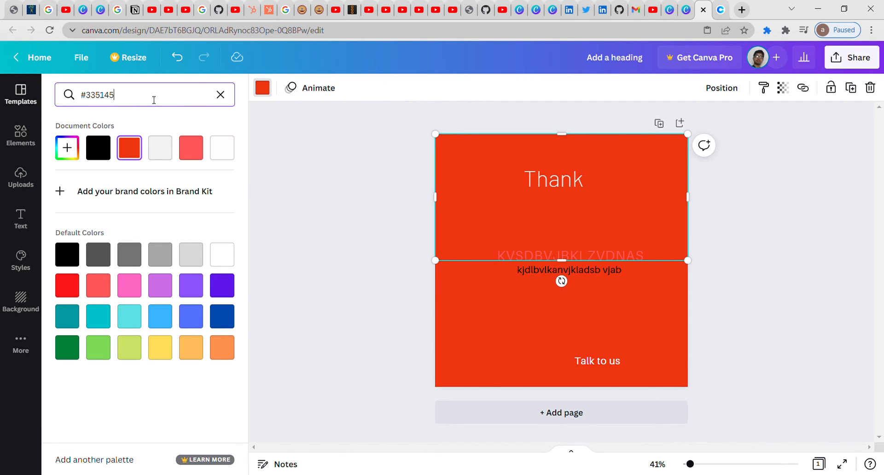
pyautogui.click(67, 155)
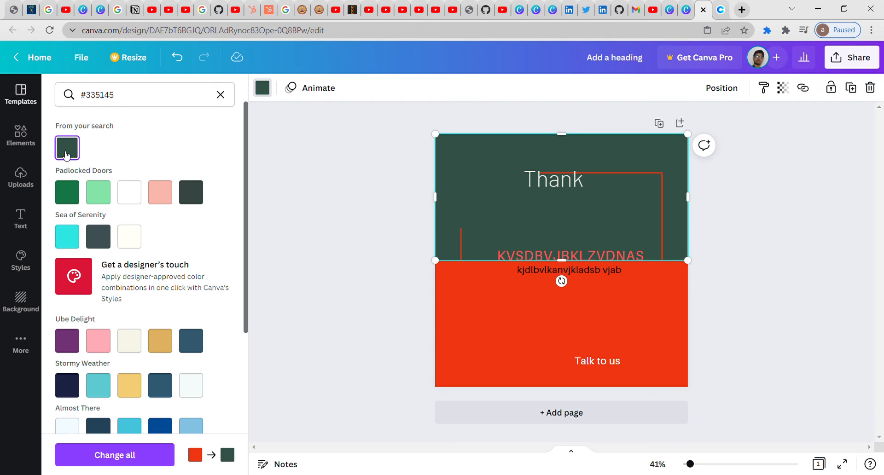
pyautogui.click(722, 9)
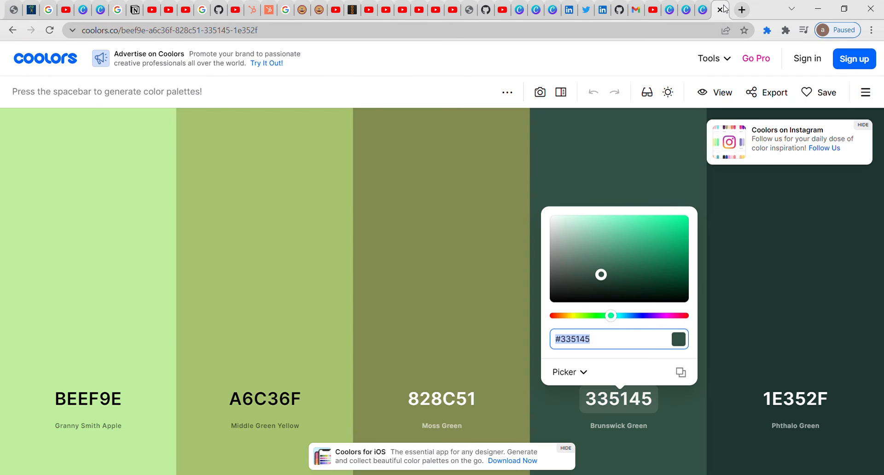
# Step: Search Google for 'color picker' in a new tab
pyautogui.click(741, 10)
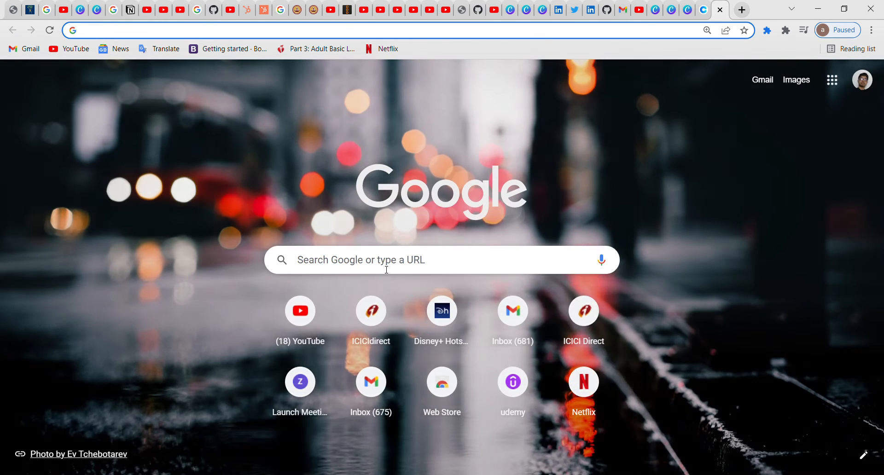
pyautogui.click(387, 270)
pyautogui.write('color pi')
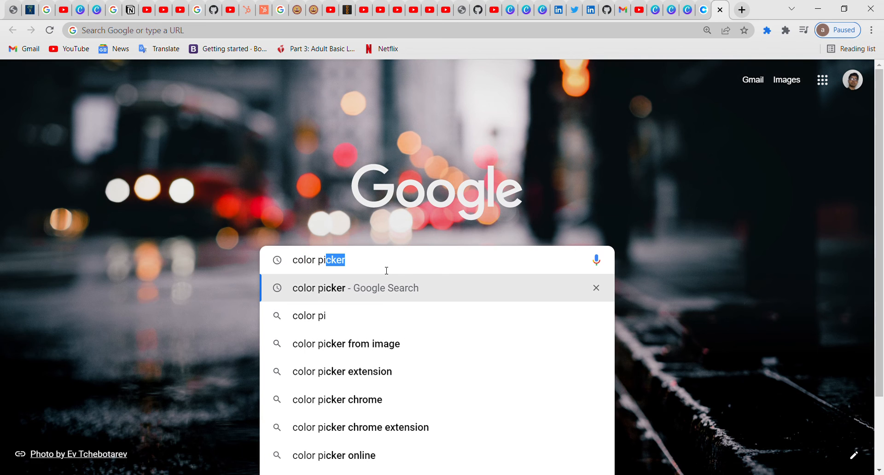
pyautogui.write('cker')
pyautogui.press('Return')
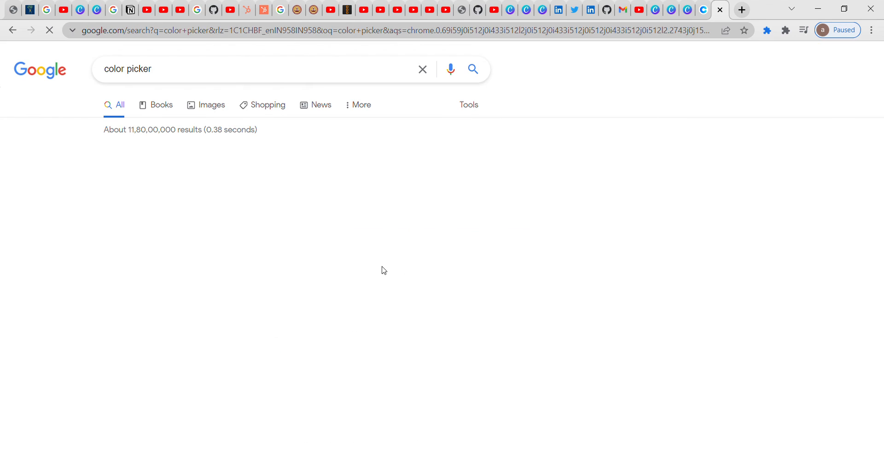
# Step: Pick purple #6639a8 in Google's colour picker, then go back to Canva
pyautogui.click(178, 325)
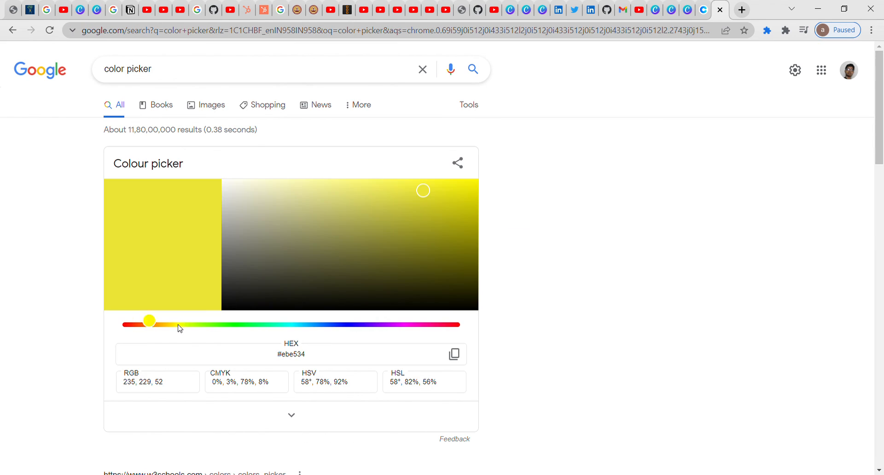
pyautogui.click(241, 325)
pyautogui.click(317, 325)
pyautogui.click(329, 325)
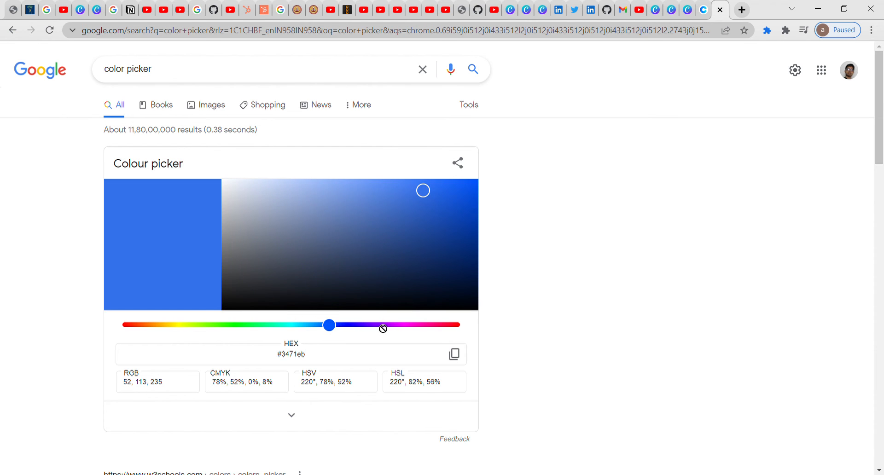
pyautogui.click(371, 325)
pyautogui.click(426, 249)
pyautogui.click(409, 207)
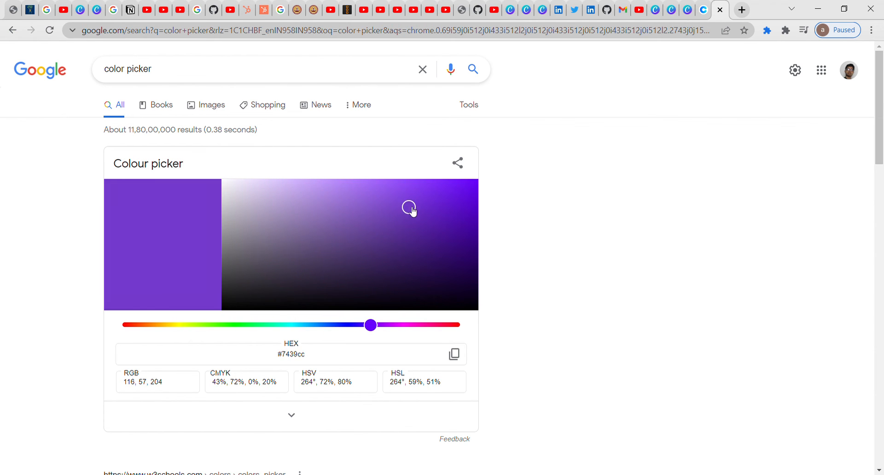
pyautogui.click(302, 261)
pyautogui.click(357, 227)
pyautogui.click(392, 225)
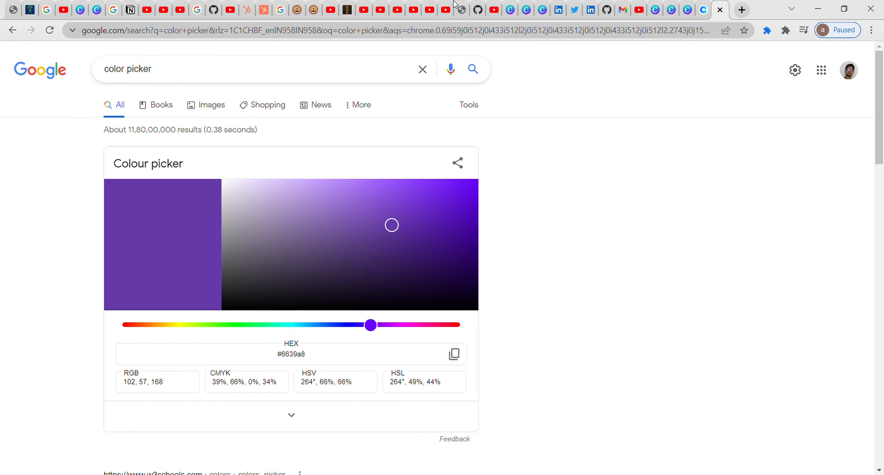
pyautogui.click(689, 7)
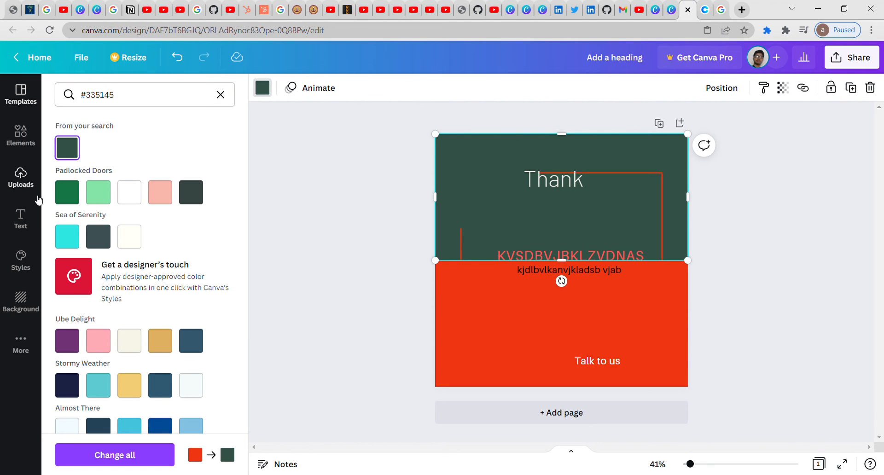
# Step: Try the In the Loop, Neon Noise and Runaway Sea colour palettes on the design
pyautogui.click(20, 219)
pyautogui.click(21, 260)
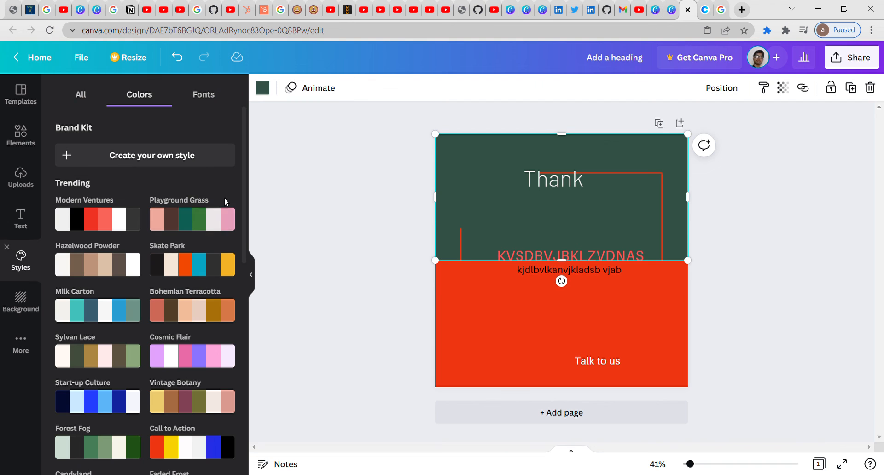
pyautogui.scroll(-8, 185, 231)
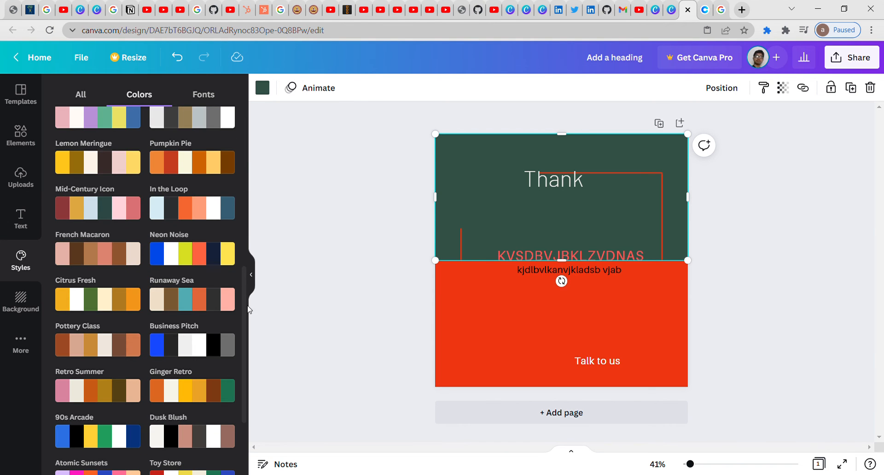
pyautogui.click(202, 214)
pyautogui.click(201, 213)
pyautogui.click(193, 253)
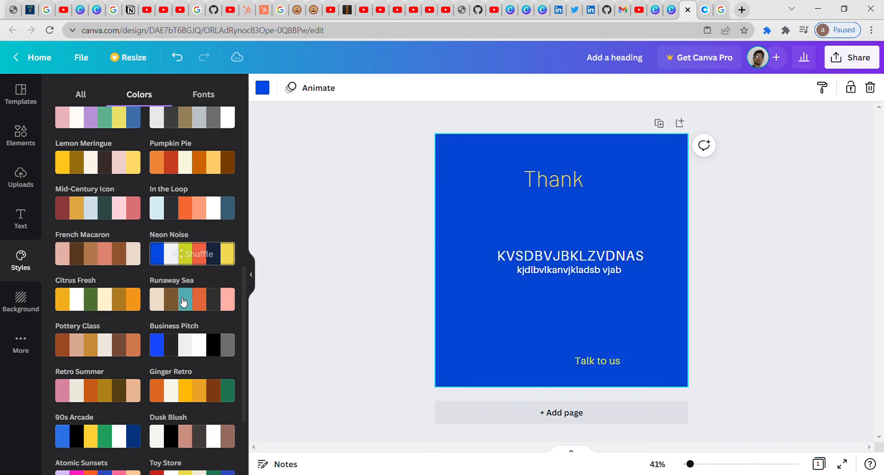
pyautogui.click(183, 307)
# Step: Set a crumpled-paper background, then try a white-gradient texture instead
pyautogui.click(21, 298)
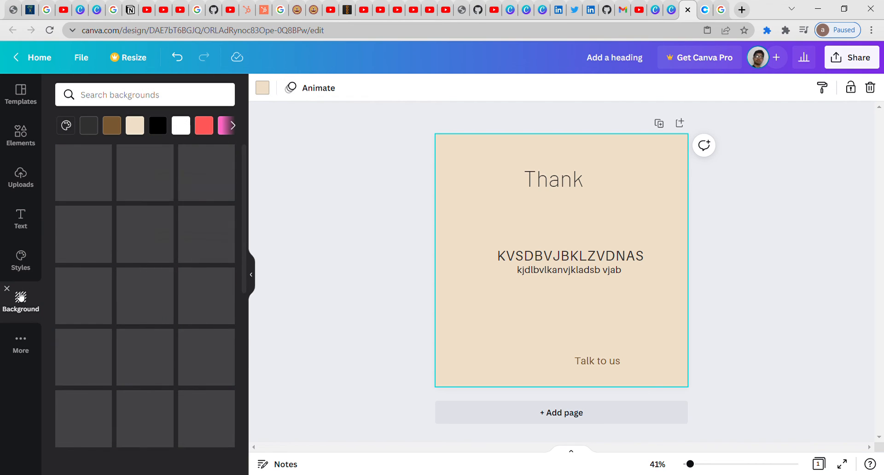
pyautogui.click(102, 184)
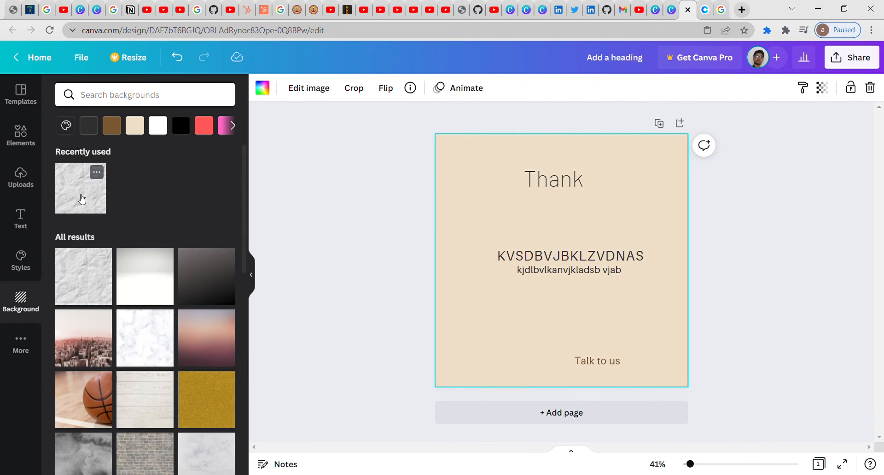
pyautogui.click(105, 300)
pyautogui.click(148, 290)
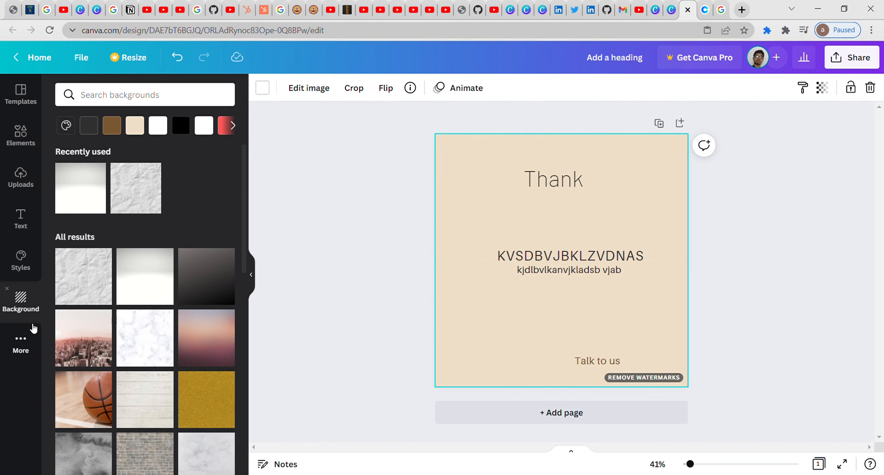
# Step: Apply the stop wars template, restore the crumpled-paper background and delete the boy photo
pyautogui.click(21, 95)
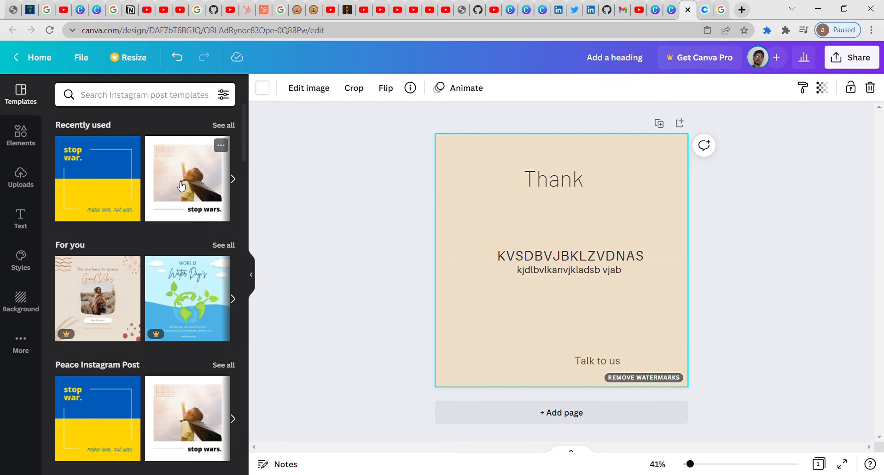
pyautogui.click(182, 186)
pyautogui.click(29, 300)
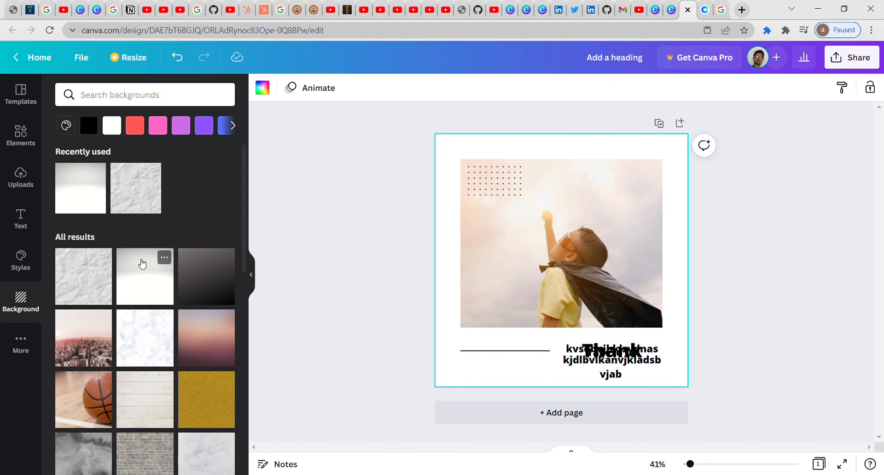
pyautogui.click(96, 292)
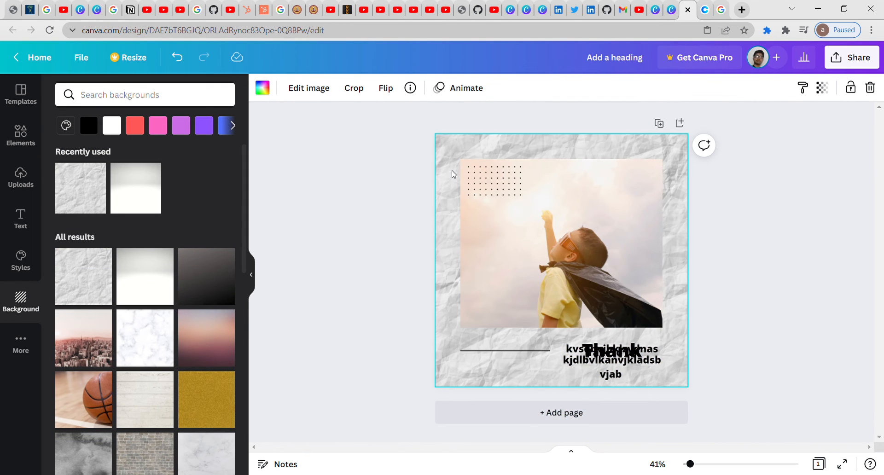
pyautogui.press('Delete')
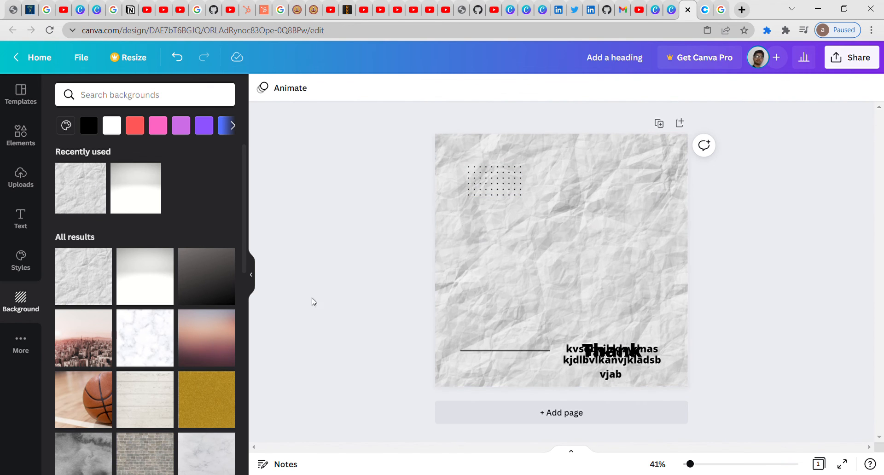
pyautogui.click(21, 343)
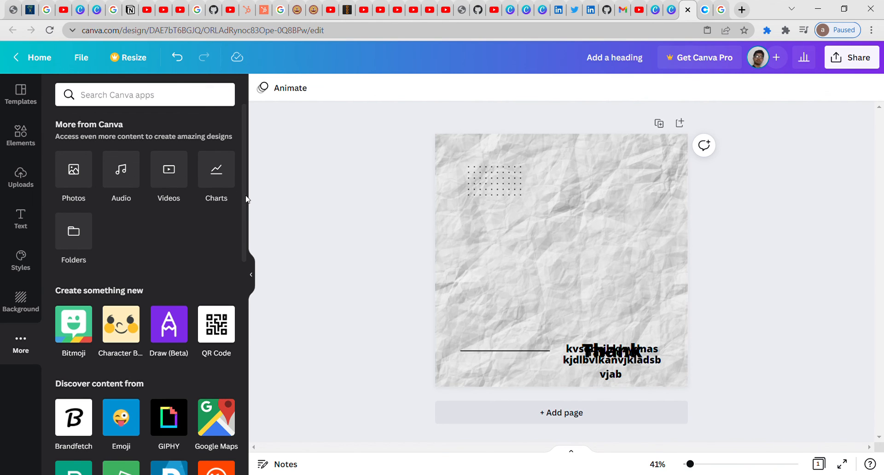
pyautogui.moveTo(247, 199); pyautogui.dragTo(238, 361)
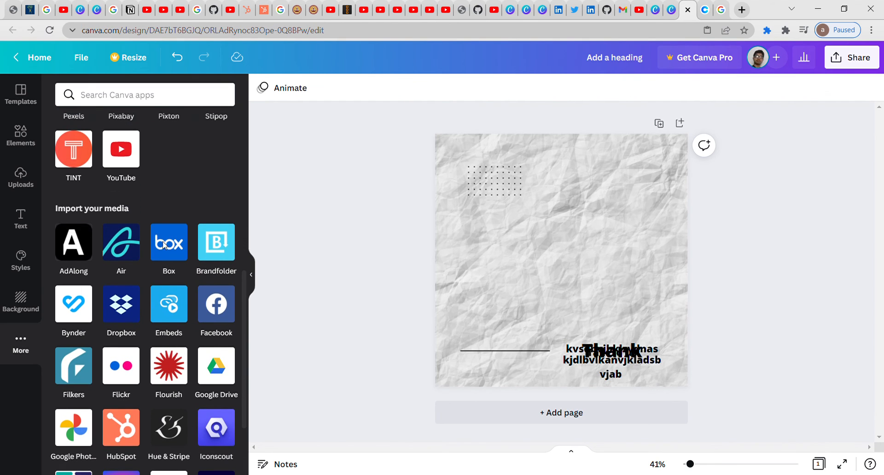
pyautogui.moveTo(244, 285); pyautogui.dragTo(256, 117)
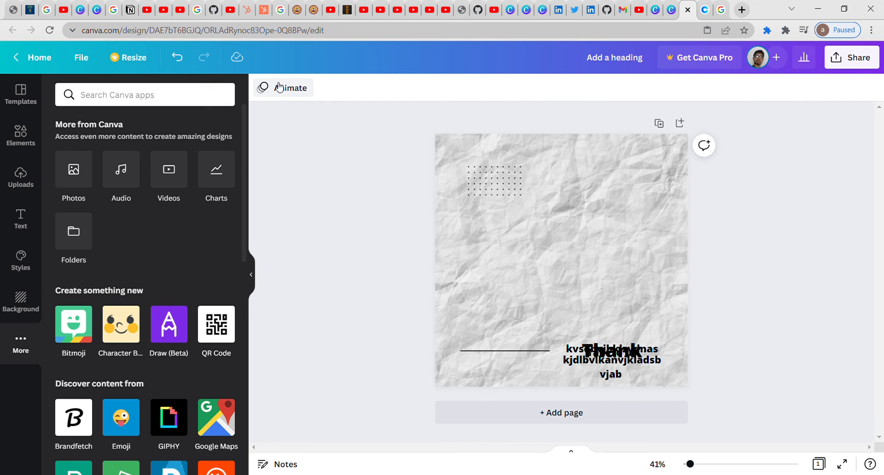
# Step: Add two new blank pages to the design
pyautogui.click(679, 123)
pyautogui.click(679, 129)
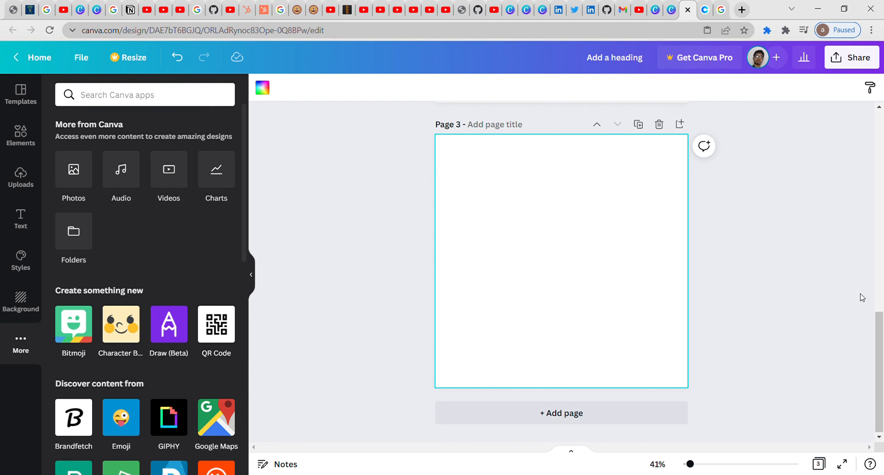
pyautogui.moveTo(883, 327); pyautogui.dragTo(883, 107)
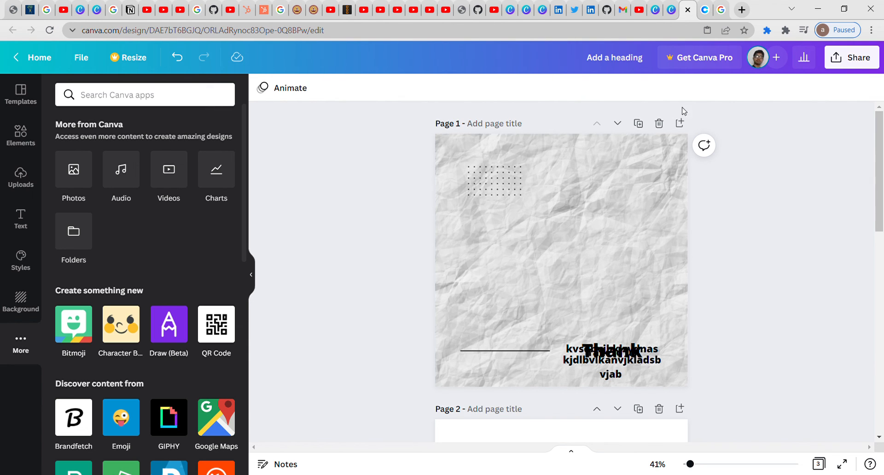
# Step: Duplicate the crumpled-paper Page 1 twice
pyautogui.click(640, 124)
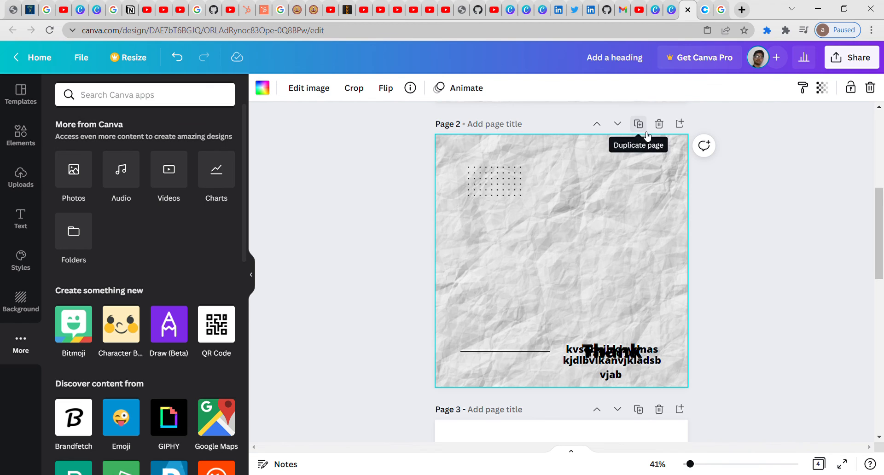
pyautogui.click(640, 124)
pyautogui.moveTo(877, 277); pyautogui.dragTo(881, 153)
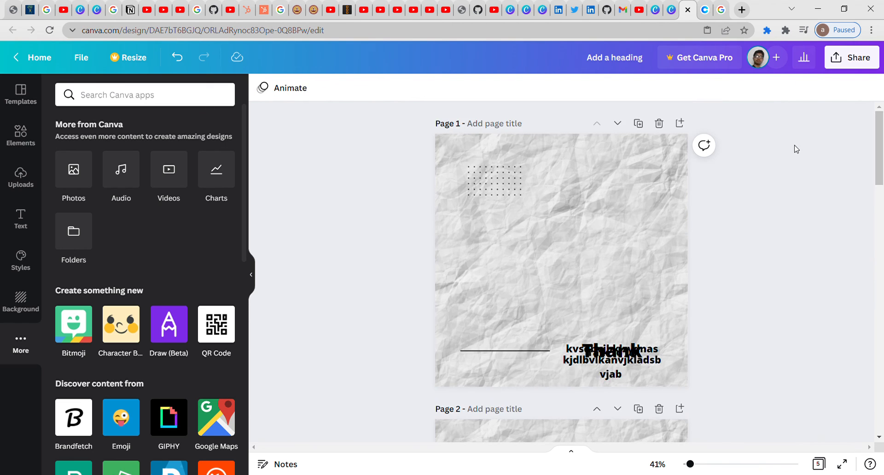
# Step: Delete the first page and reorder pages so a crumpled-paper page sits as page 2
pyautogui.click(666, 124)
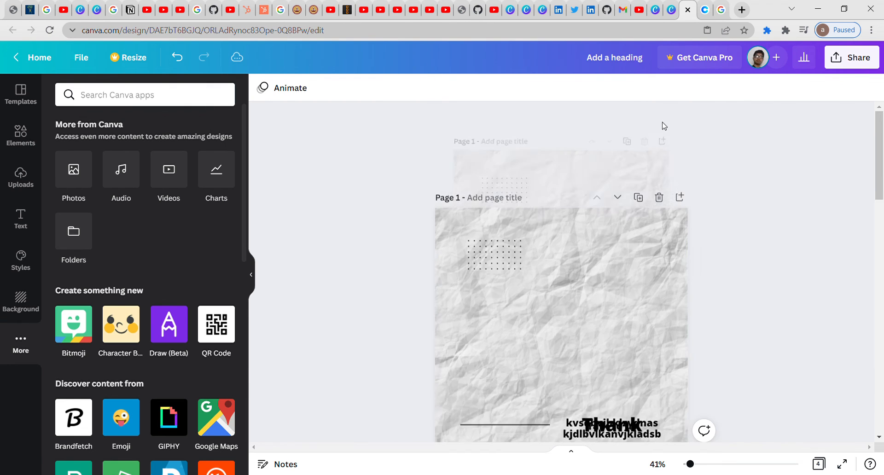
pyautogui.click(619, 123)
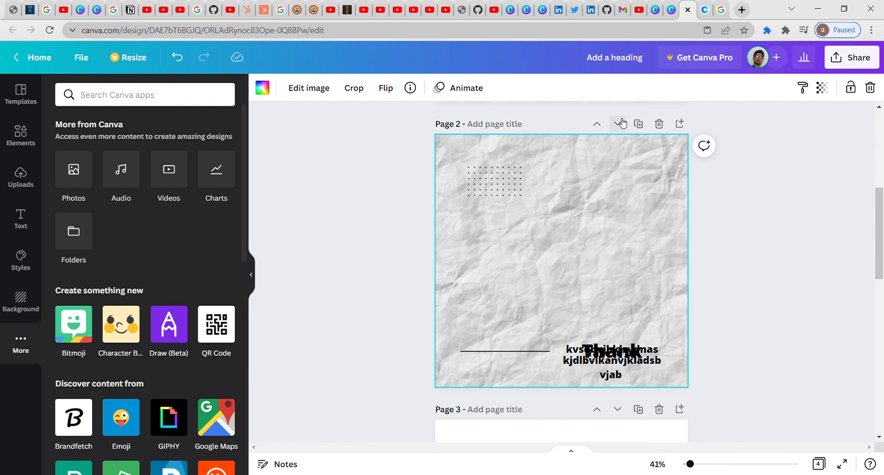
pyautogui.click(619, 126)
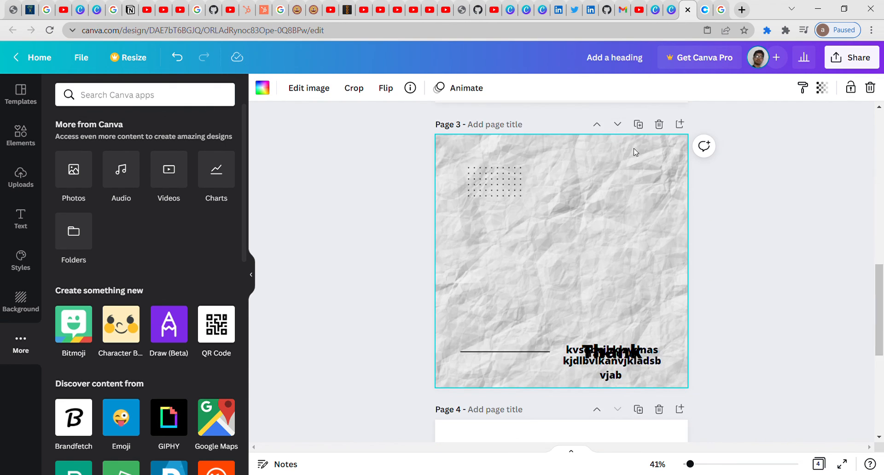
pyautogui.click(596, 124)
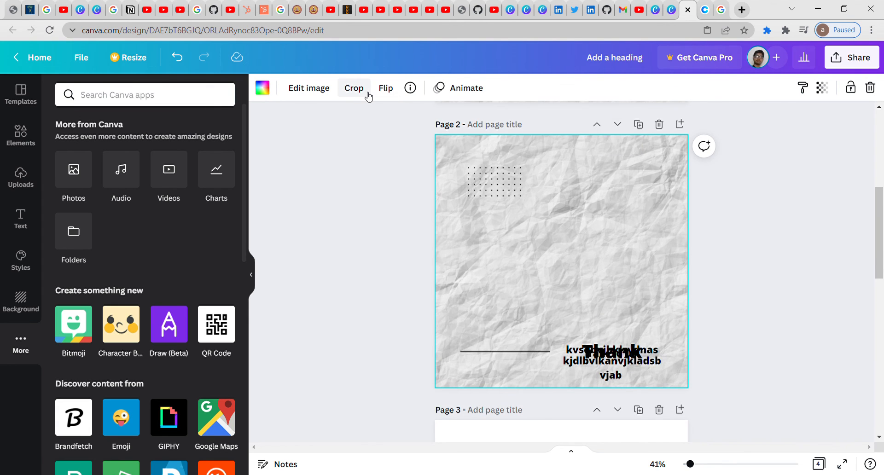
# Step: Check the background image's flip options without flipping, then open its image adjustments
pyautogui.click(400, 94)
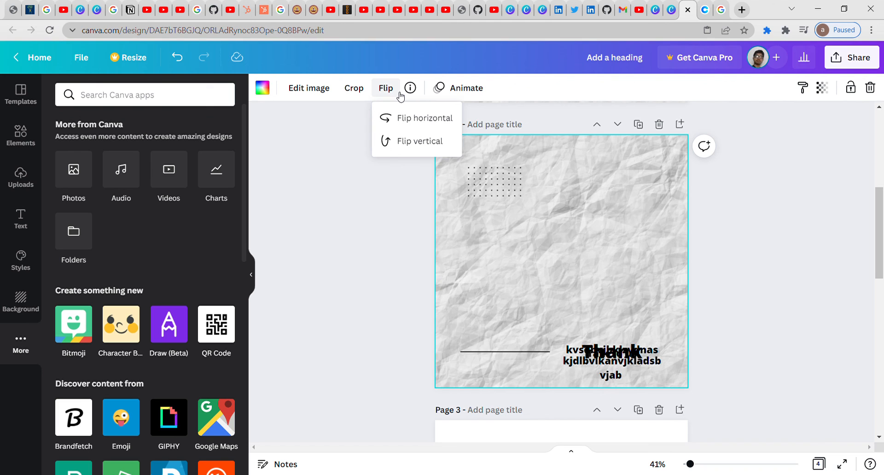
pyautogui.click(332, 155)
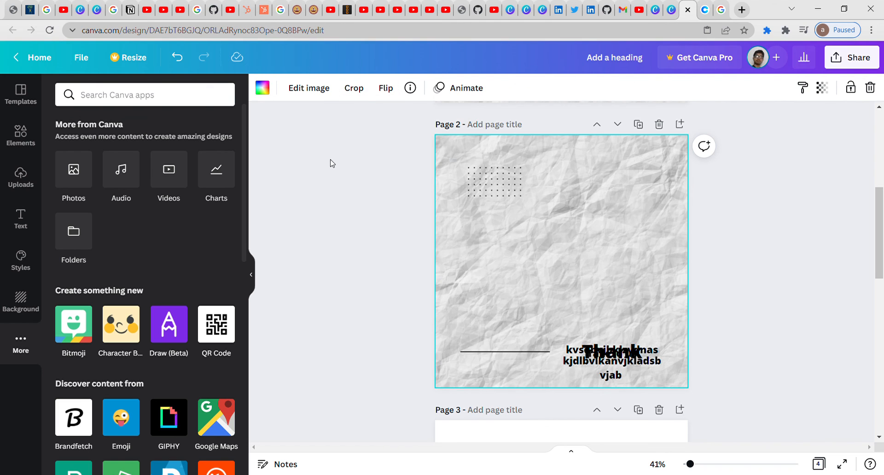
pyautogui.click(321, 99)
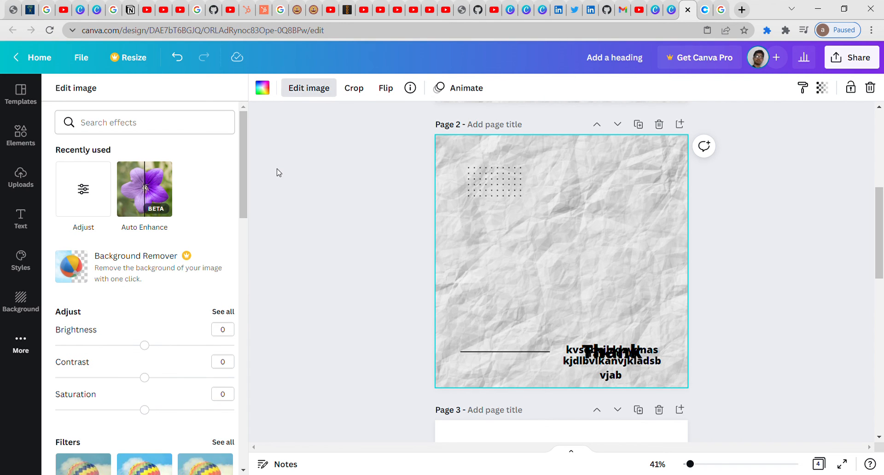
# Step: Set the paper background's brightness to 14 and contrast to 19 with saturation at 0, then enter crop mode
pyautogui.moveTo(244, 173)
pyautogui.mouseDown()
pyautogui.moveTo(258, 409)
pyautogui.moveTo(249, 175)
pyautogui.mouseUp()
pyautogui.moveTo(138, 346); pyautogui.dragTo(158, 348)
pyautogui.moveTo(147, 379); pyautogui.dragTo(163, 379)
pyautogui.moveTo(145, 410)
pyautogui.mouseDown()
pyautogui.moveTo(157, 410)
pyautogui.moveTo(144, 410)
pyautogui.mouseUp()
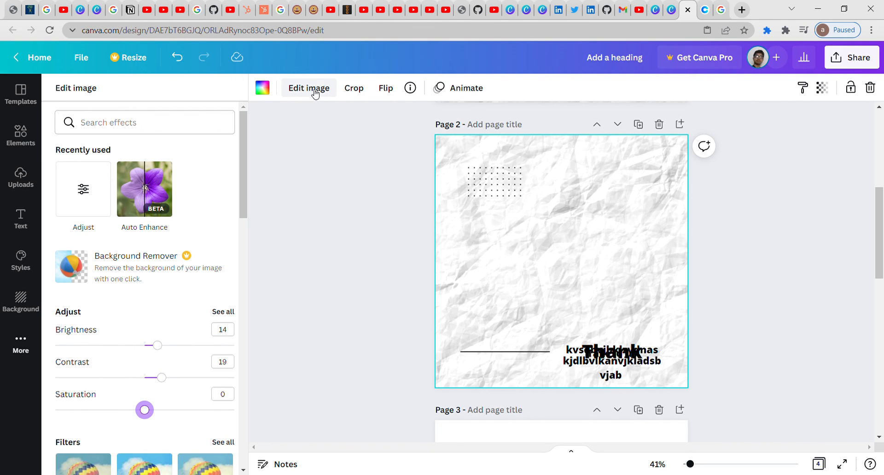
pyautogui.click(355, 91)
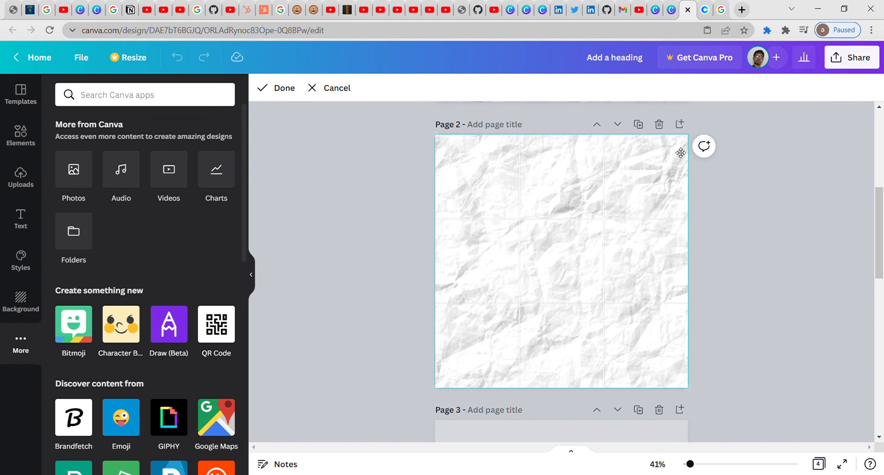
# Step: Leave the background uncropped and move the kvsdbvjbklzvdnas text line up below the dot grid
pyautogui.doubleClick(647, 193)
pyautogui.moveTo(613, 350); pyautogui.dragTo(545, 209)
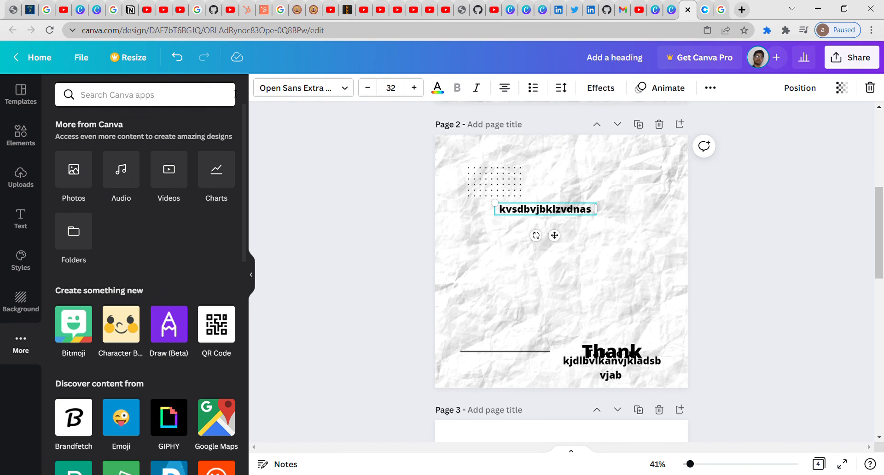
pyautogui.click(527, 254)
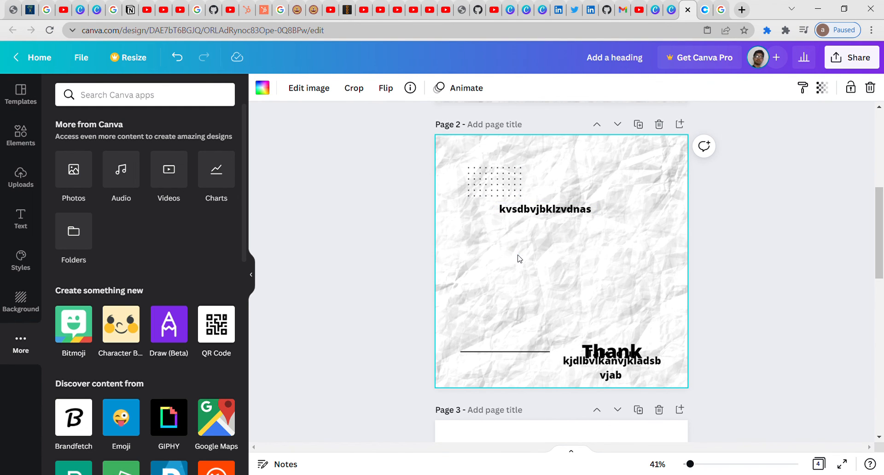
# Step: Crop the dot grid element down to a thin single dotted row
pyautogui.click(495, 188)
pyautogui.click(355, 88)
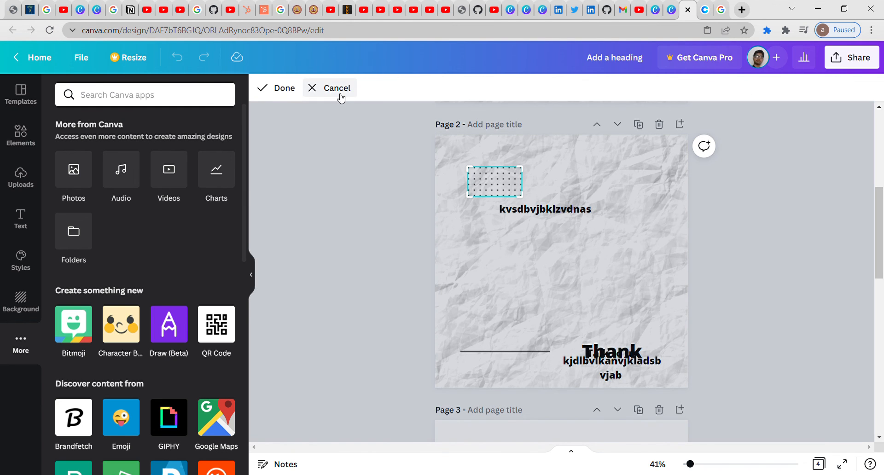
pyautogui.moveTo(528, 174); pyautogui.dragTo(515, 191)
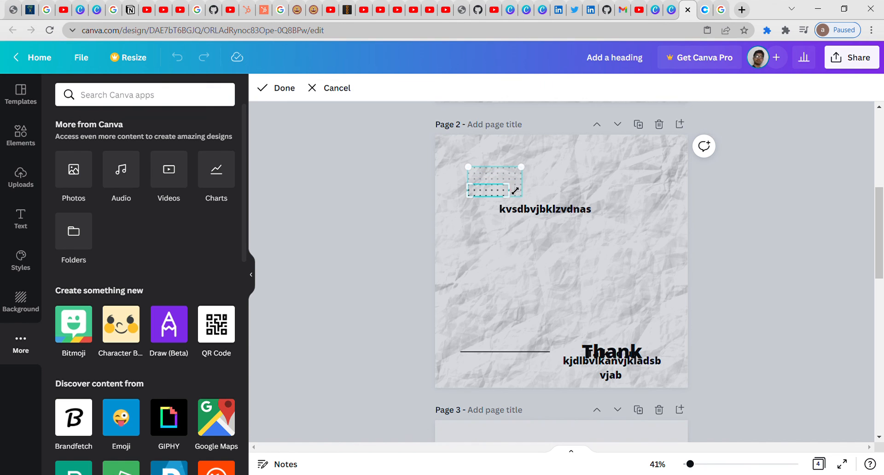
pyautogui.click(279, 87)
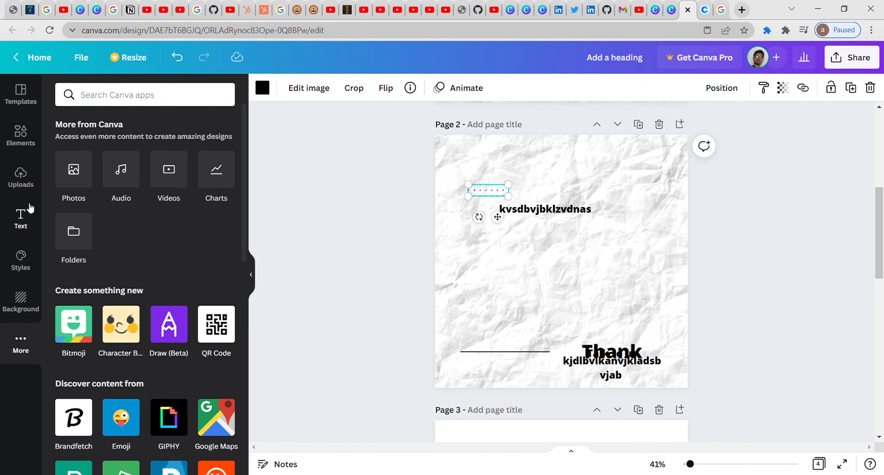
pyautogui.click(28, 145)
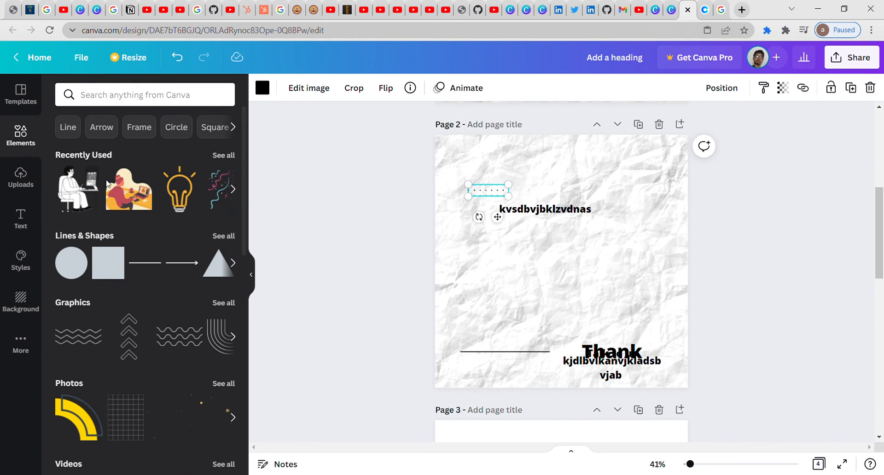
# Step: Add the lightbulb graphic, crop it to its base strip, and move it up to mid-page
pyautogui.click(183, 198)
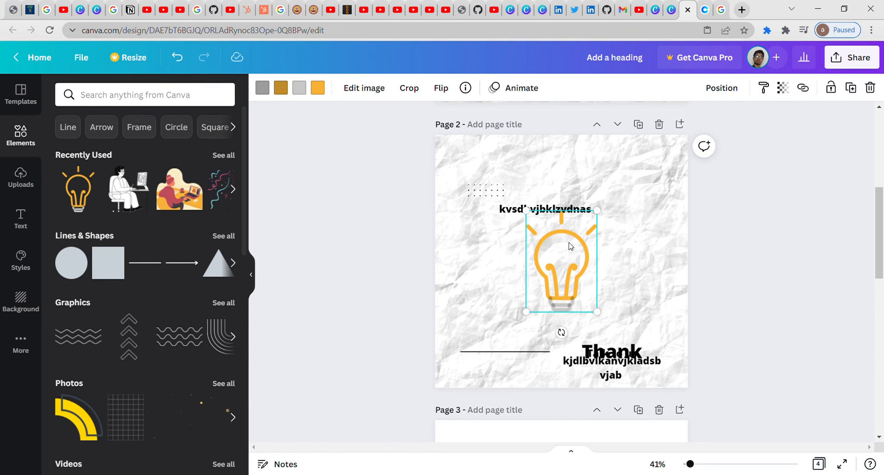
pyautogui.click(366, 90)
pyautogui.click(410, 90)
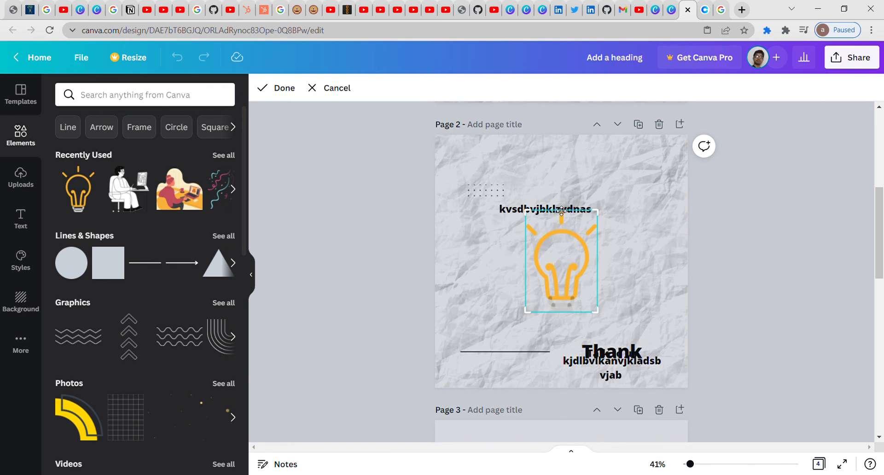
pyautogui.moveTo(600, 217); pyautogui.dragTo(604, 290)
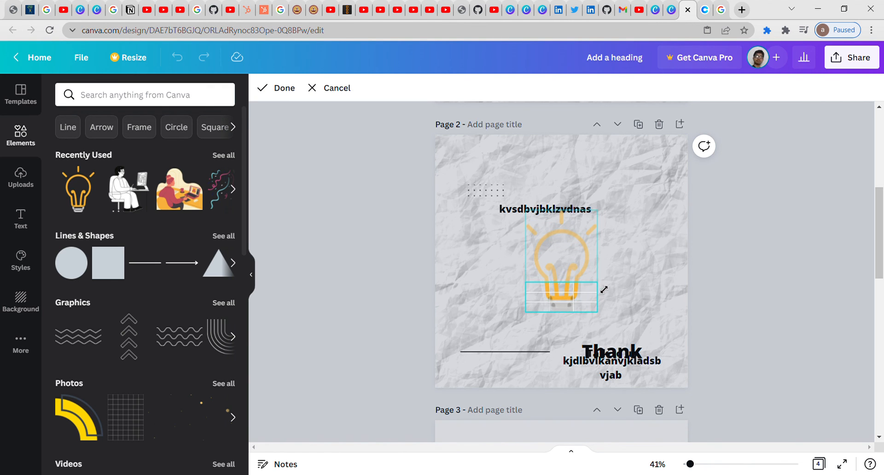
pyautogui.click(276, 87)
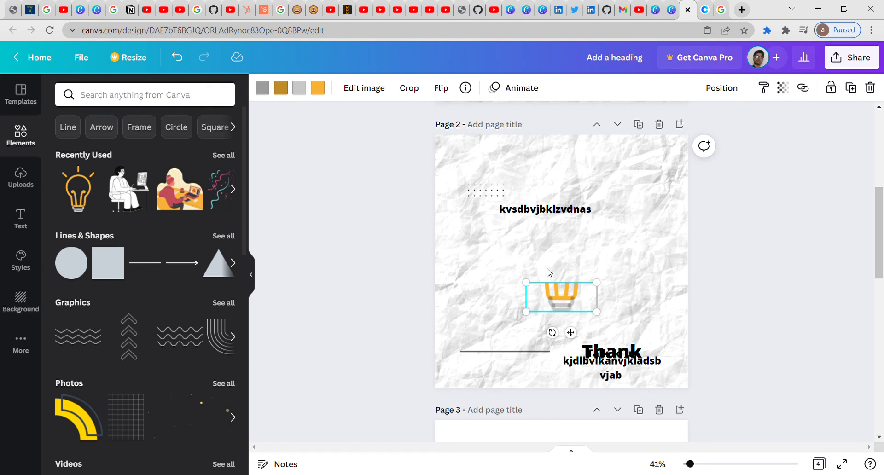
pyautogui.moveTo(577, 306); pyautogui.dragTo(577, 269)
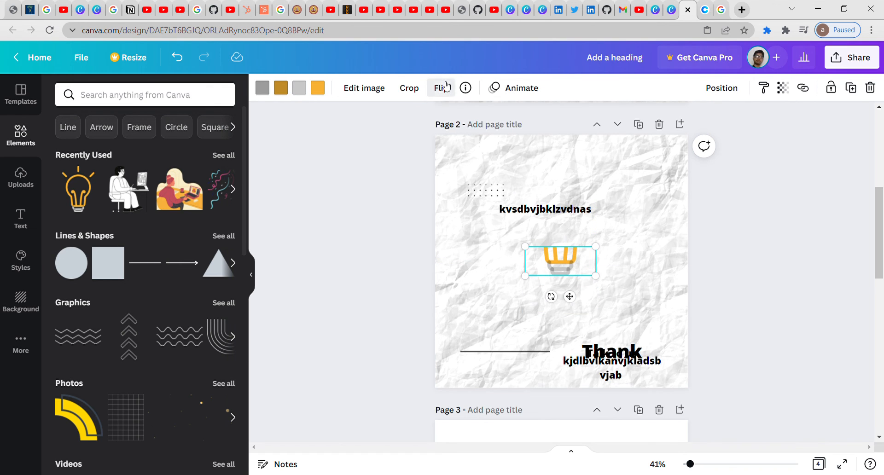
# Step: Try flipping the lightbulb strip horizontally and vertically, then restore its original orientation
pyautogui.click(445, 87)
pyautogui.click(458, 121)
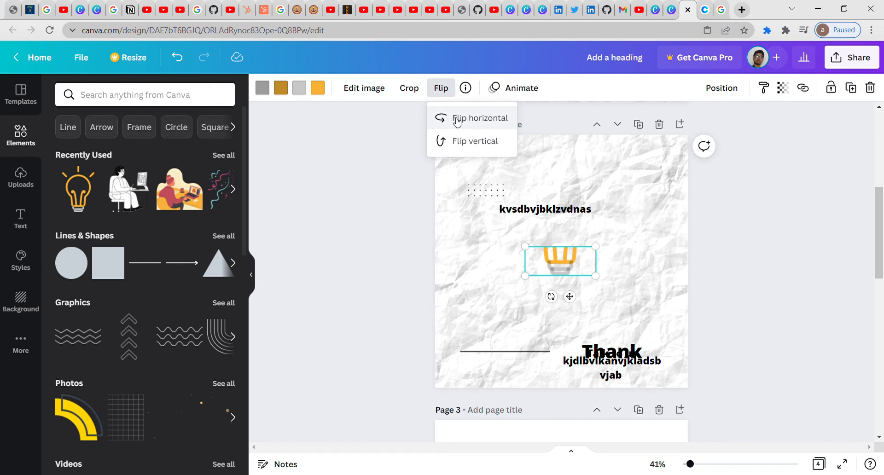
pyautogui.click(464, 142)
pyautogui.click(466, 121)
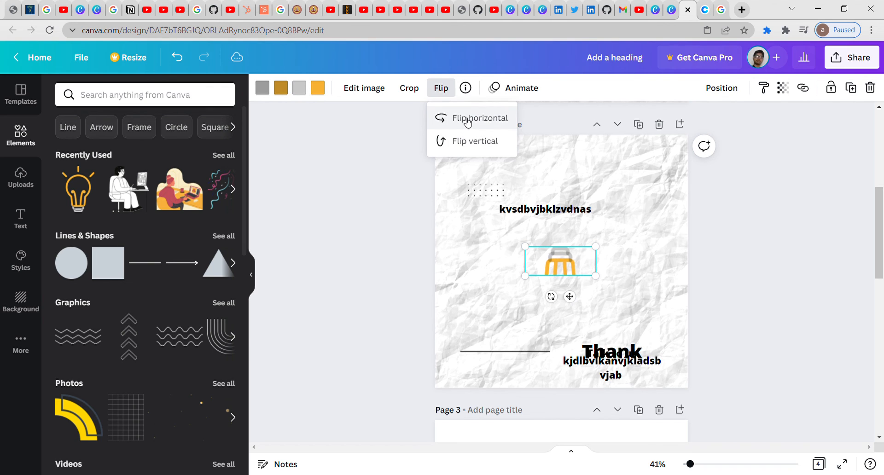
pyautogui.click(469, 141)
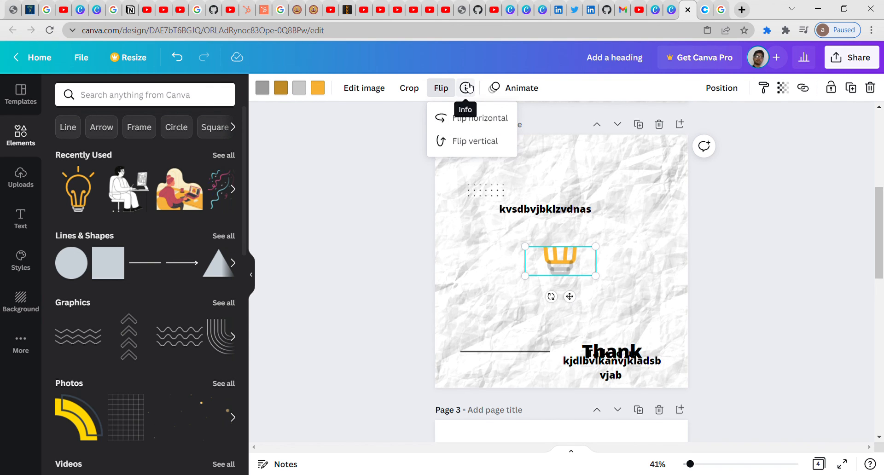
pyautogui.click(356, 164)
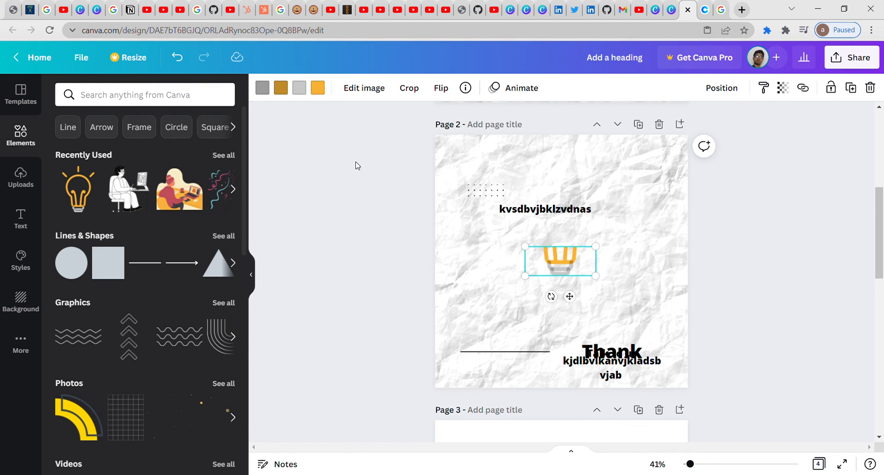
# Step: Rename the design to 'Tutorial'
pyautogui.click(617, 62)
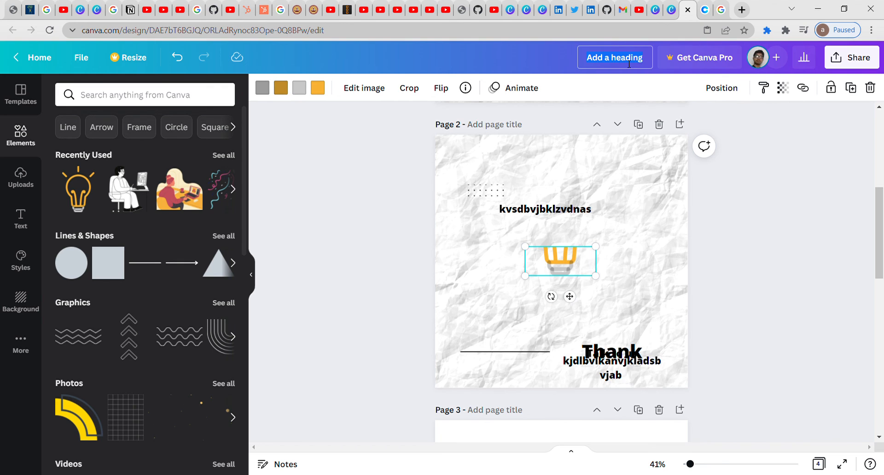
pyautogui.write('Tutoriaal')
pyautogui.press('Return')
pyautogui.write('l')
# Step: Return from the editor to the Canva home page and open a new Chrome tab
pyautogui.click(39, 64)
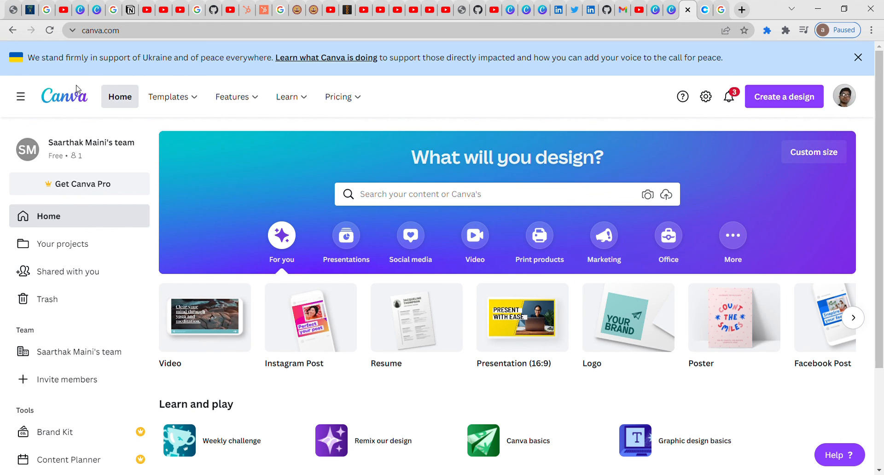
pyautogui.moveTo(301, 105)
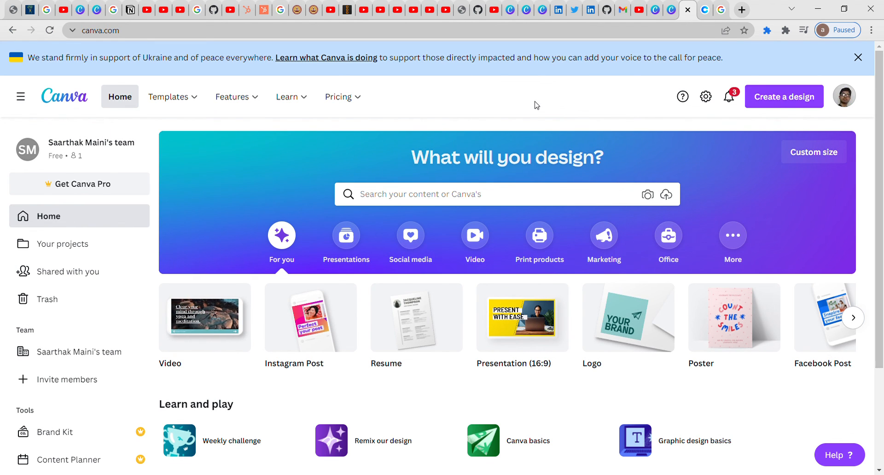
pyautogui.click(749, 9)
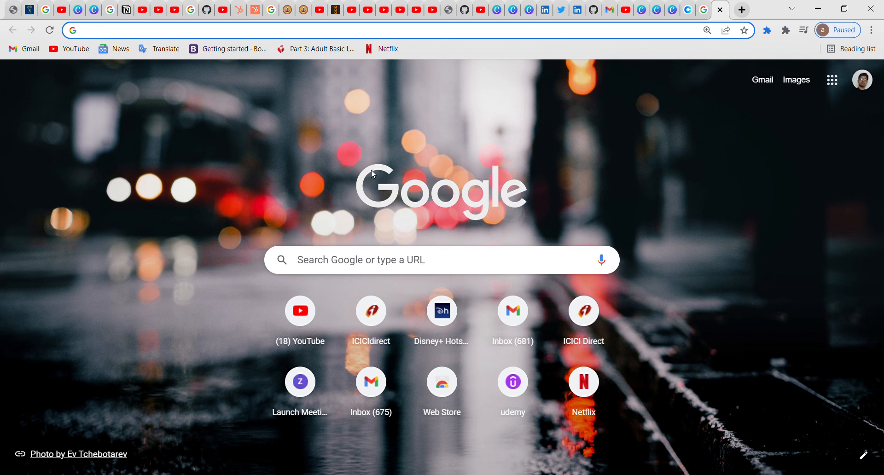
# Step: Open YouTube from the bookmark and search for the creator's channel by name
pyautogui.click(86, 49)
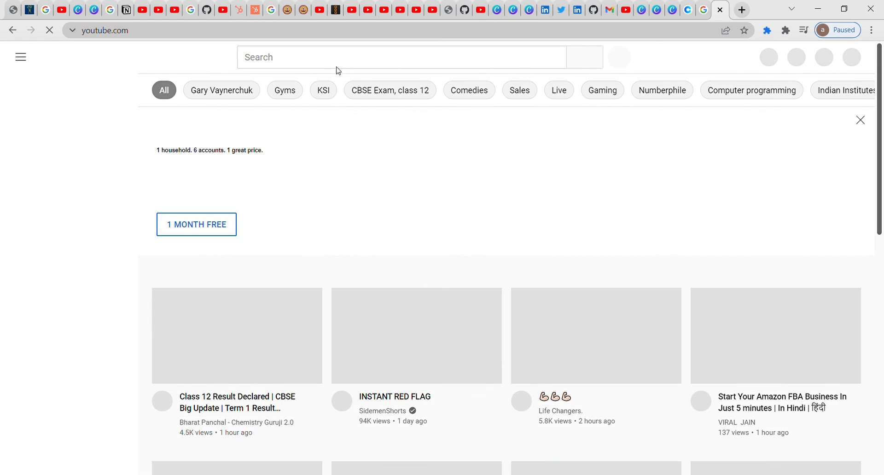
pyautogui.click(343, 63)
pyautogui.write('saar')
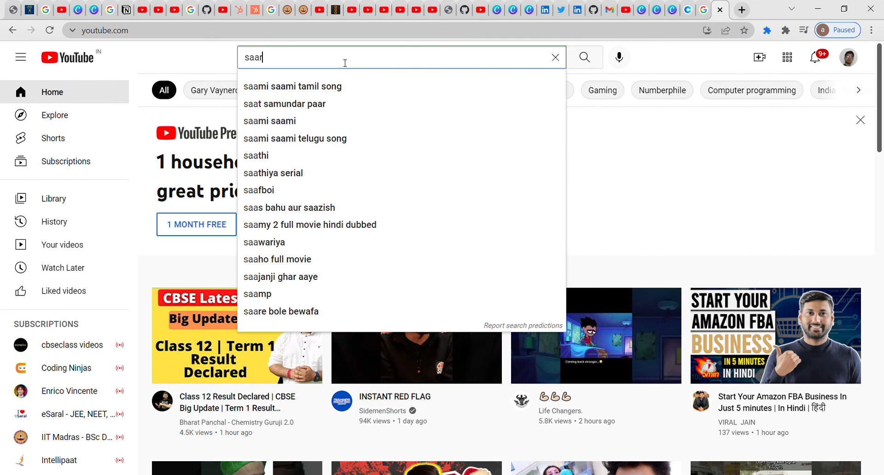
pyautogui.write('thak amin')
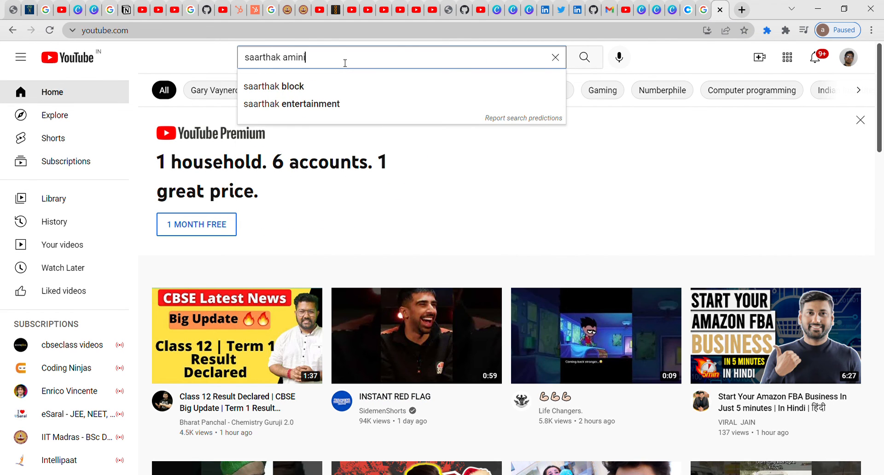
pyautogui.press('BackSpace')
pyautogui.press('BackSpace')
pyautogui.press('BackSpace')
pyautogui.write('maini')
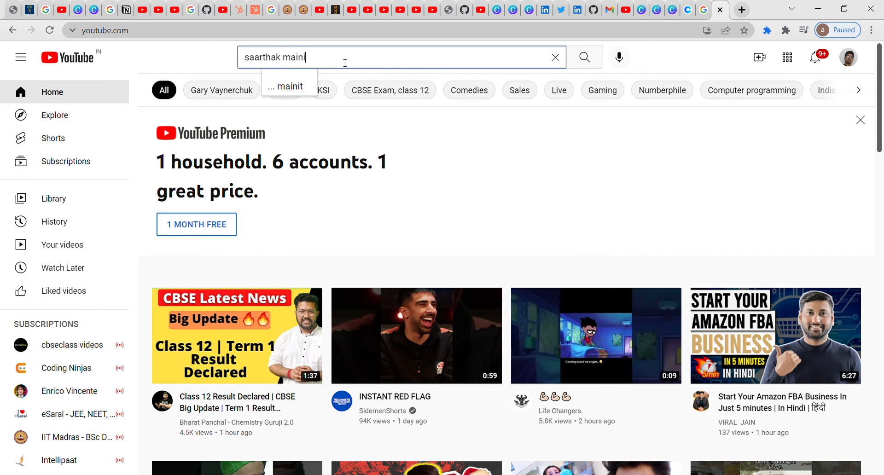
pyautogui.press('Return')
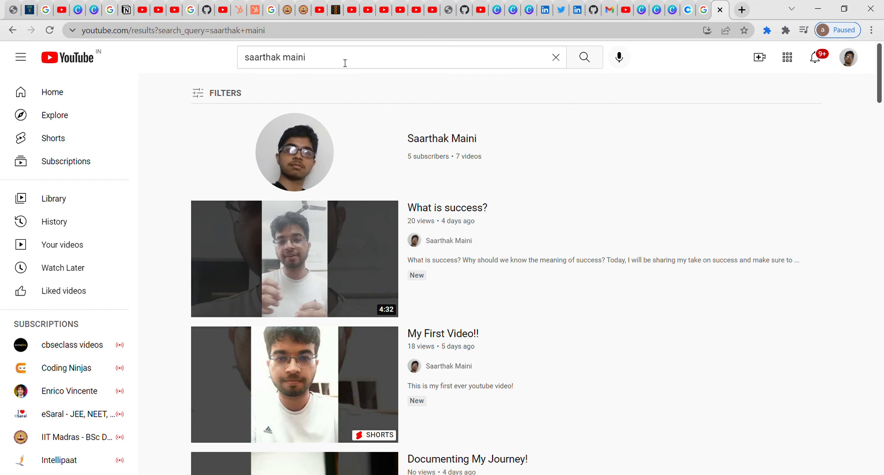